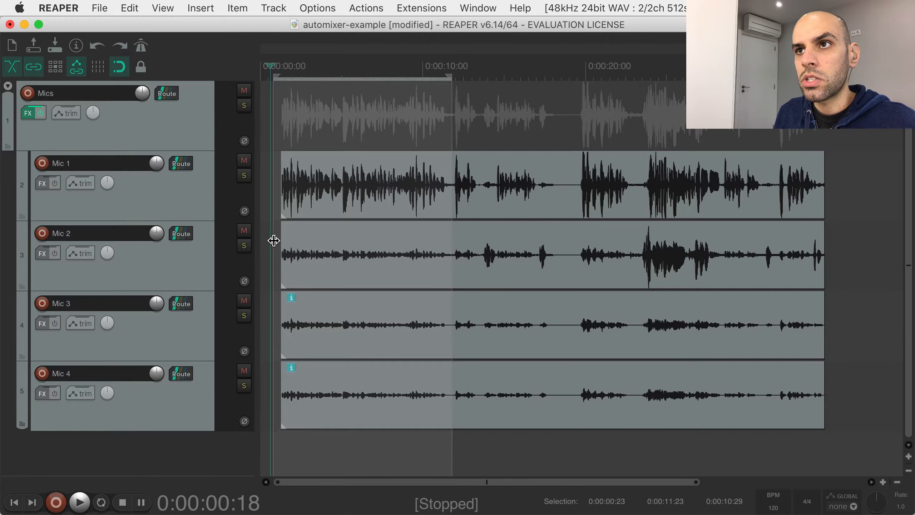
Clear the time selection and look through the Mics folder track's effects: leafac_Automixer, TriLeveler2 and Master Limiter
left_click(274, 240)
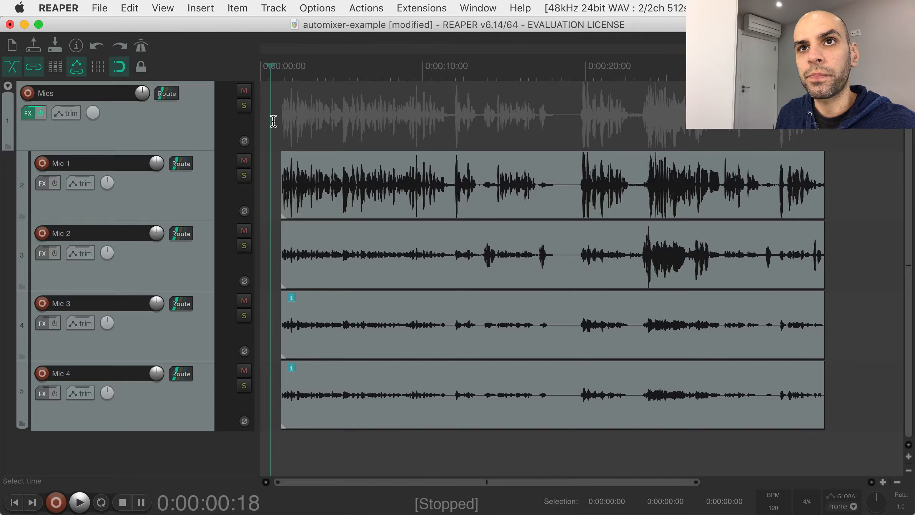
left_click(28, 113)
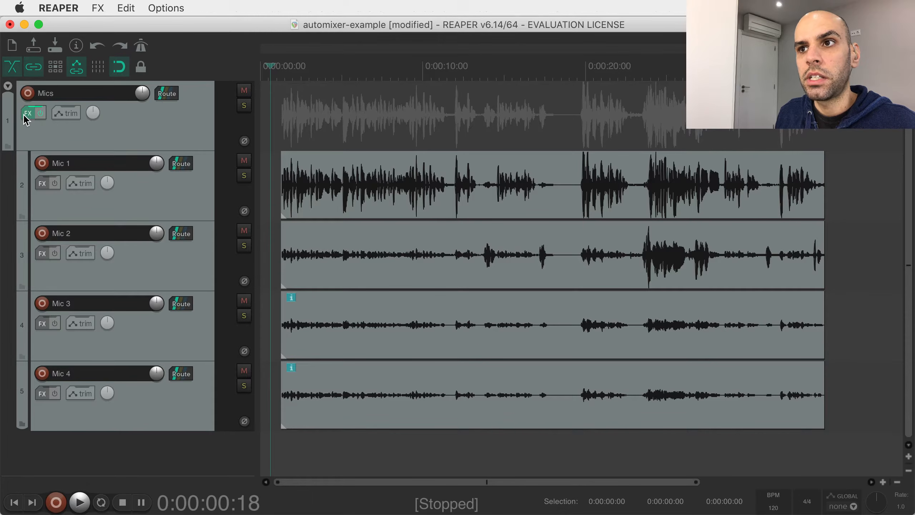
left_click_drag(845, 397, 377, 125)
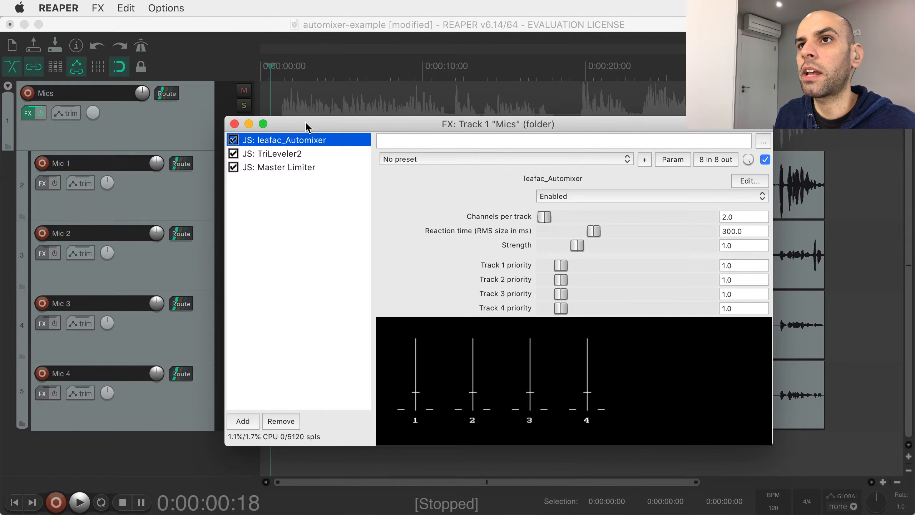
left_click_drag(306, 127, 299, 124)
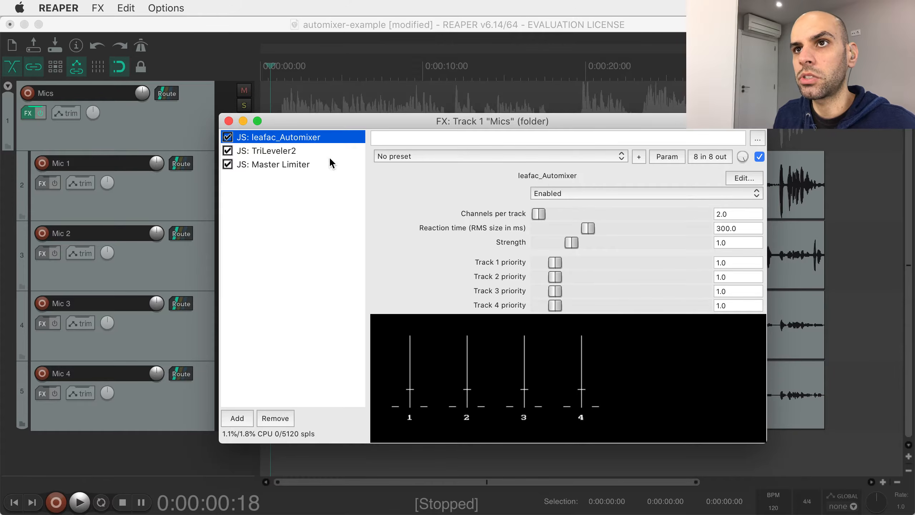
left_click(306, 153)
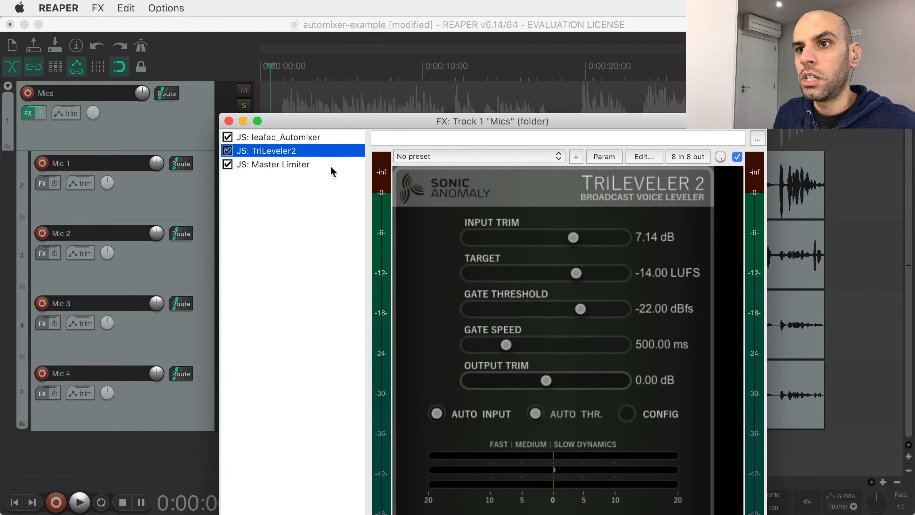
left_click_drag(387, 125, 327, 53)
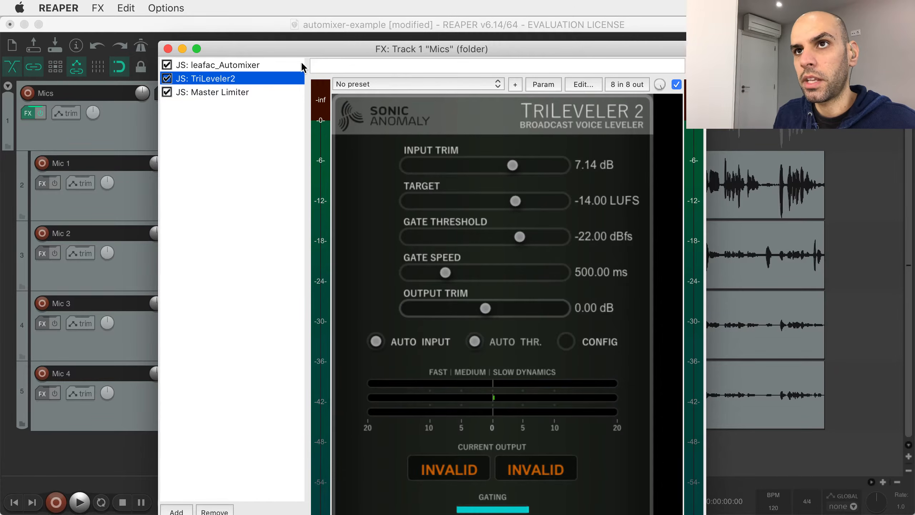
left_click(243, 92)
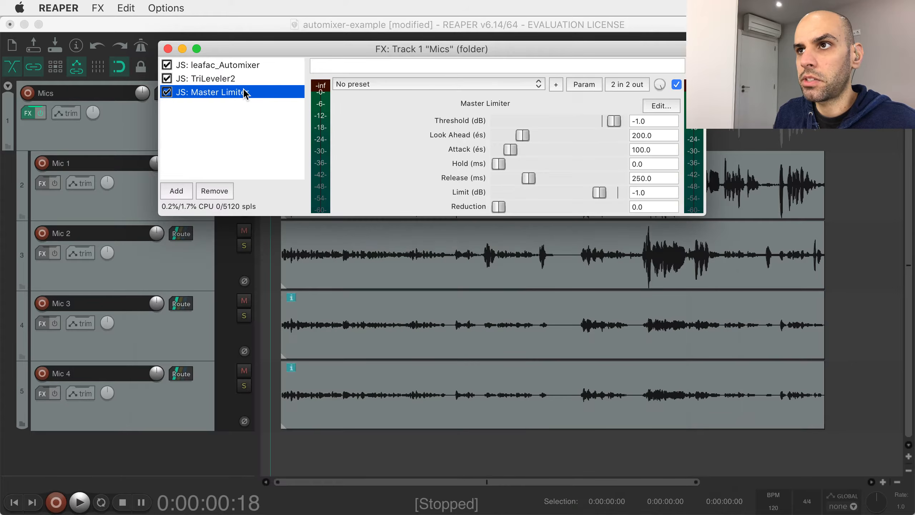
left_click(260, 68)
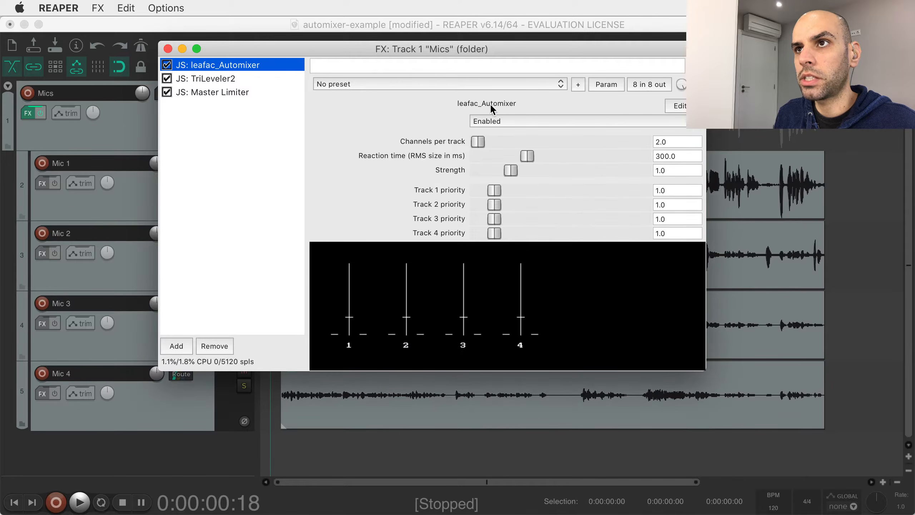
Set the Automixer effect on the Mics folder track to Bypassed
left_click(501, 122)
left_click(494, 131)
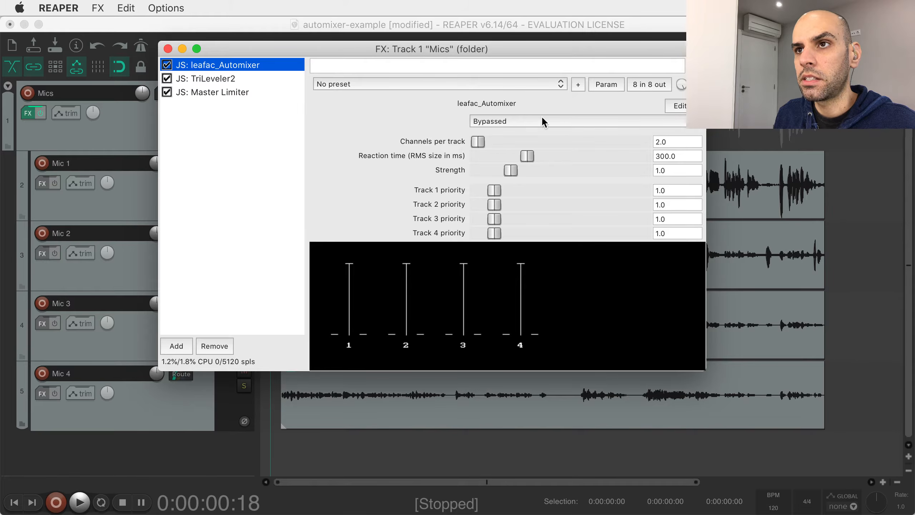
left_click_drag(420, 52, 507, 176)
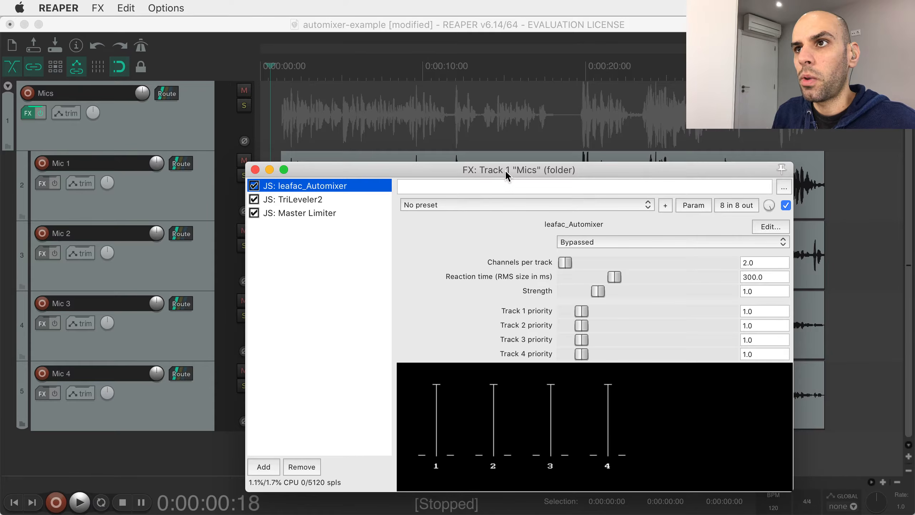
left_click(611, 244)
left_click(506, 230)
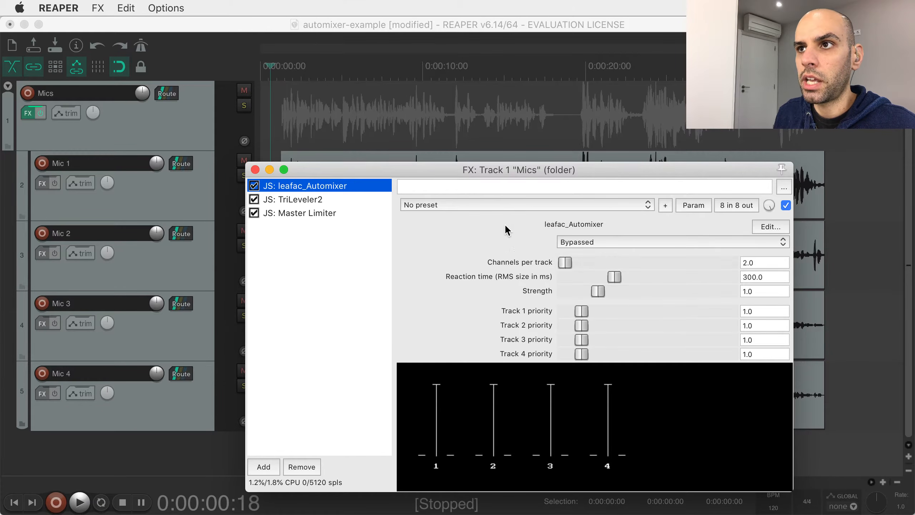
Play the project from 0:00:01:01 and switch the Automixer to Enabled during playback to compare the sound
left_click_drag(500, 172, 612, 248)
left_click(277, 438)
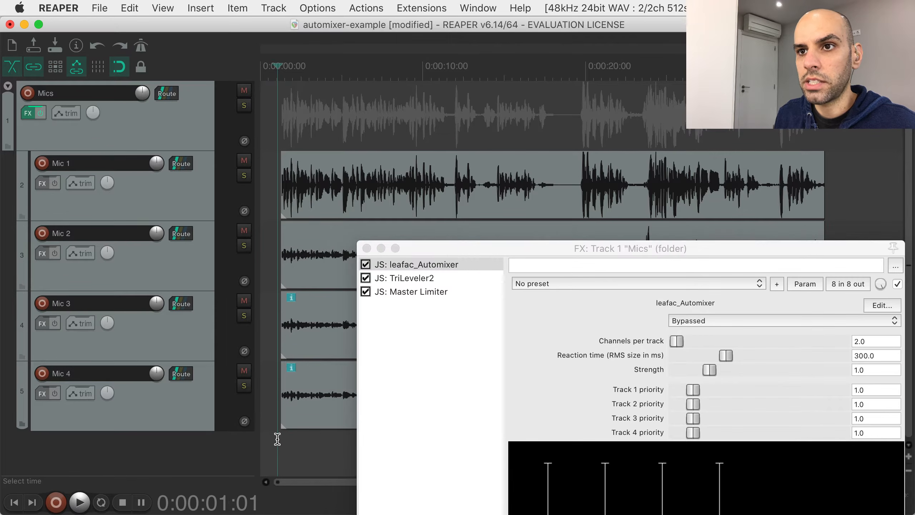
key("space")
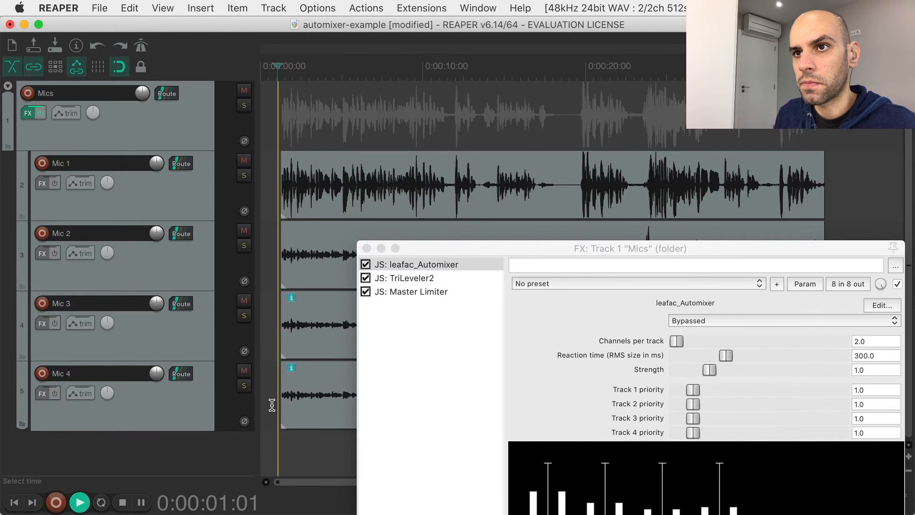
left_click_drag(646, 254, 566, 151)
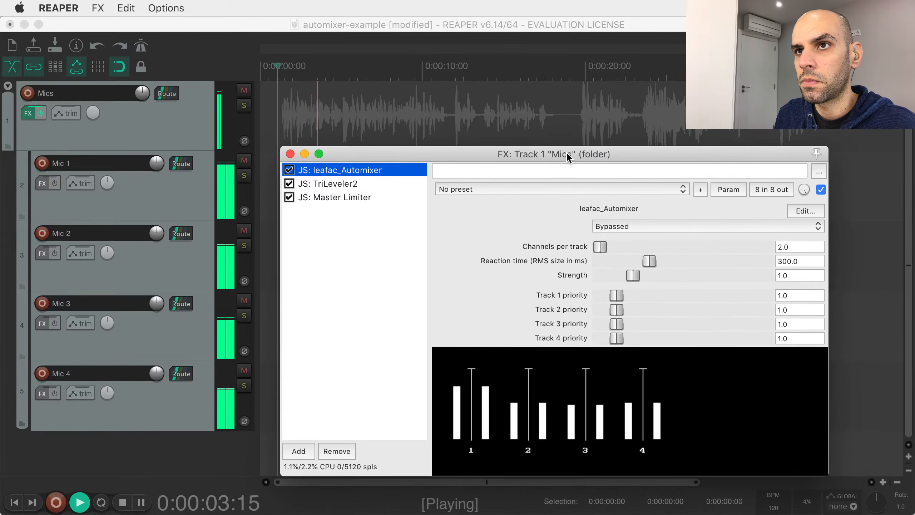
left_click(654, 226)
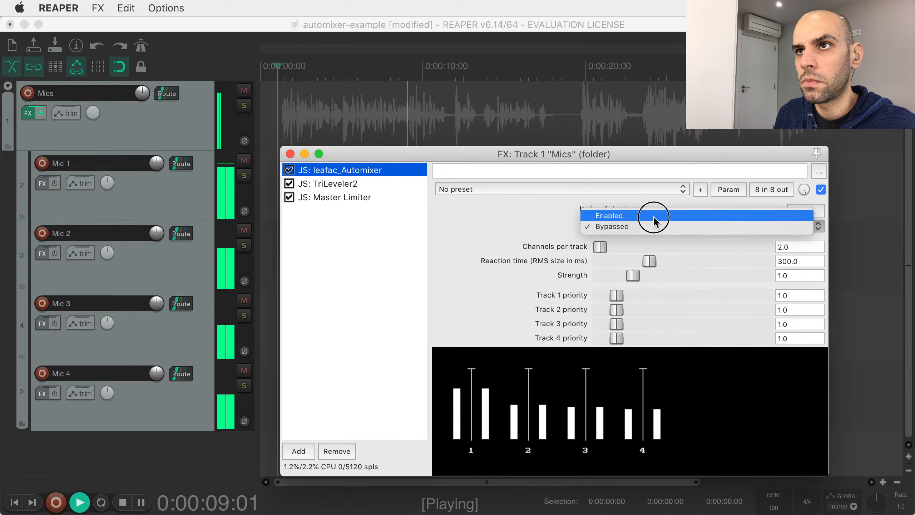
left_click(653, 216)
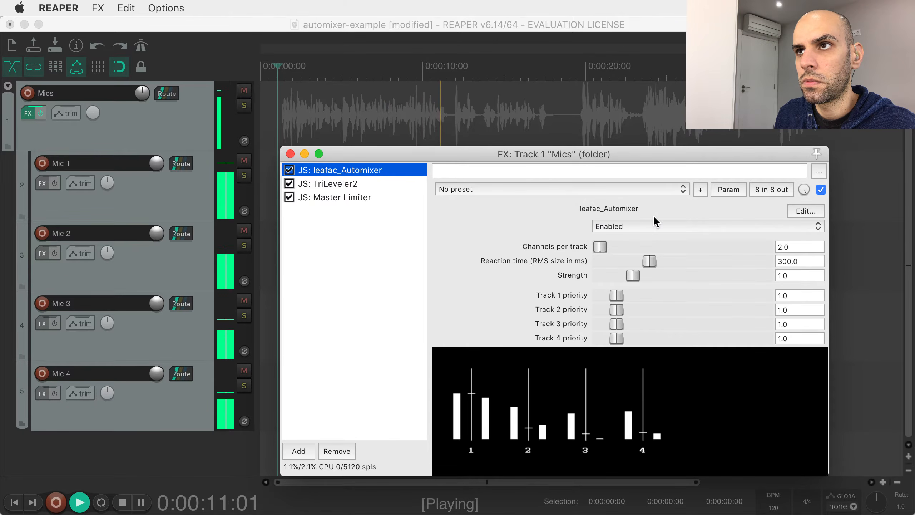
Mark the time range from 0:00:14:02 to 0:00:18:02 on the timeline, and clear that selection
left_click_drag(519, 159, 649, 277)
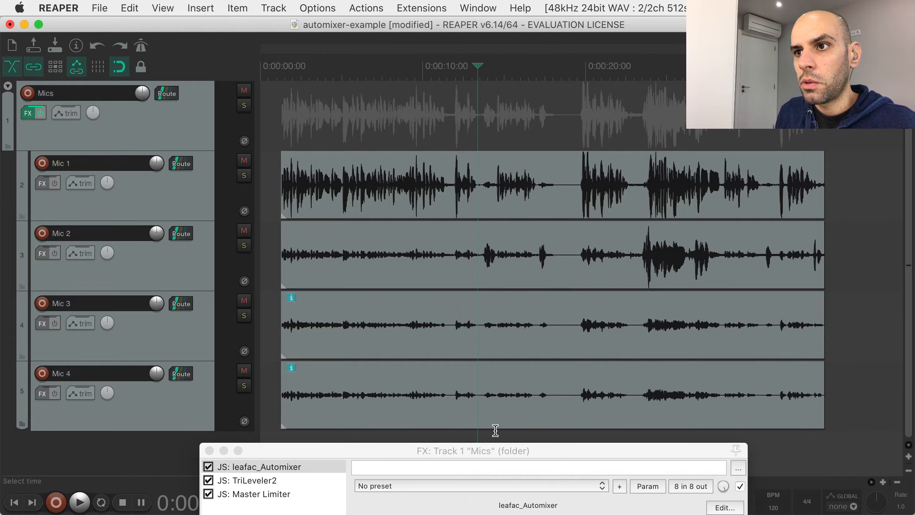
left_click_drag(488, 432, 553, 434)
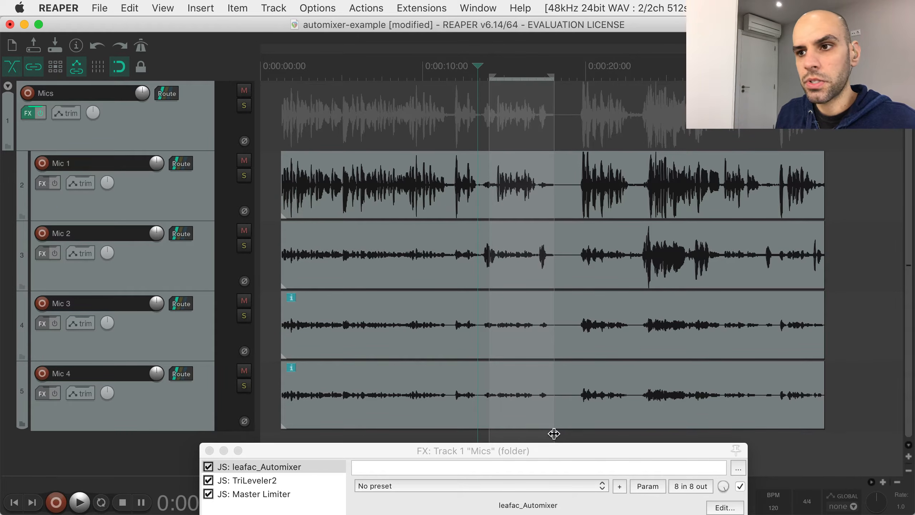
left_click_drag(567, 449, 598, 173)
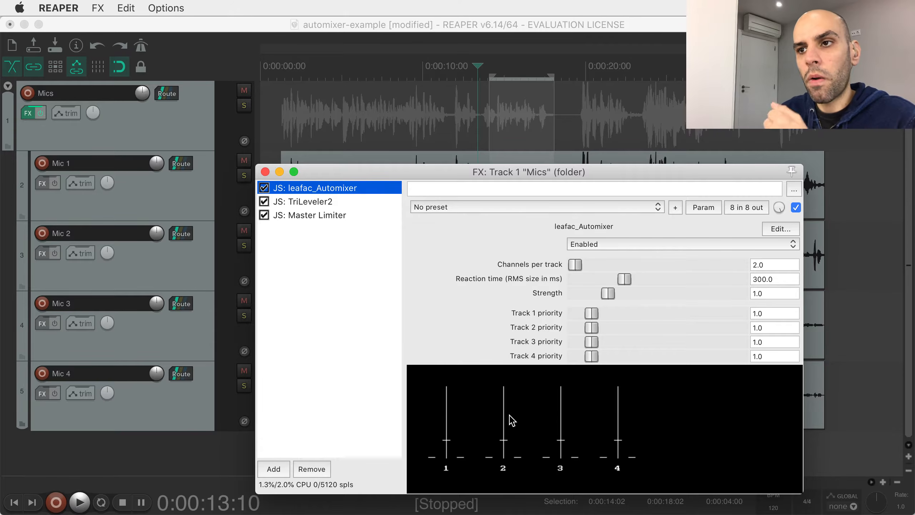
left_click_drag(468, 175, 510, 474)
left_click(486, 459)
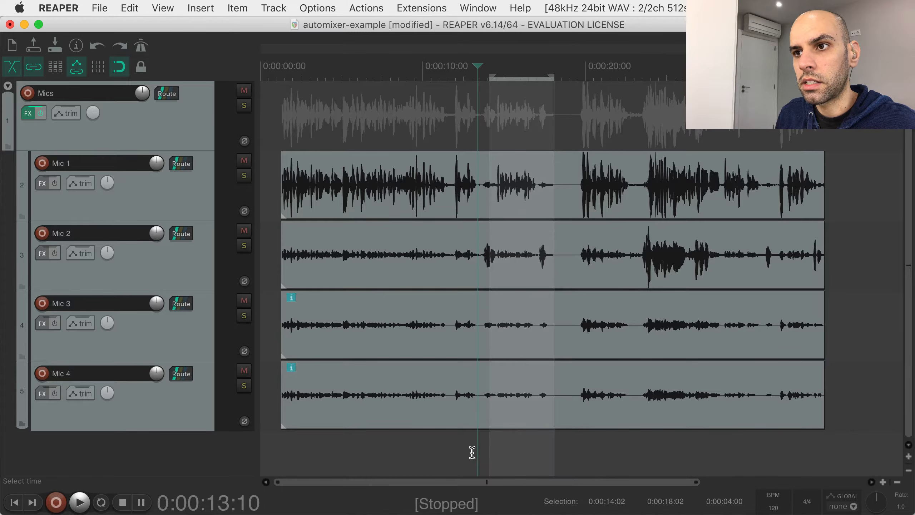
left_click(473, 453)
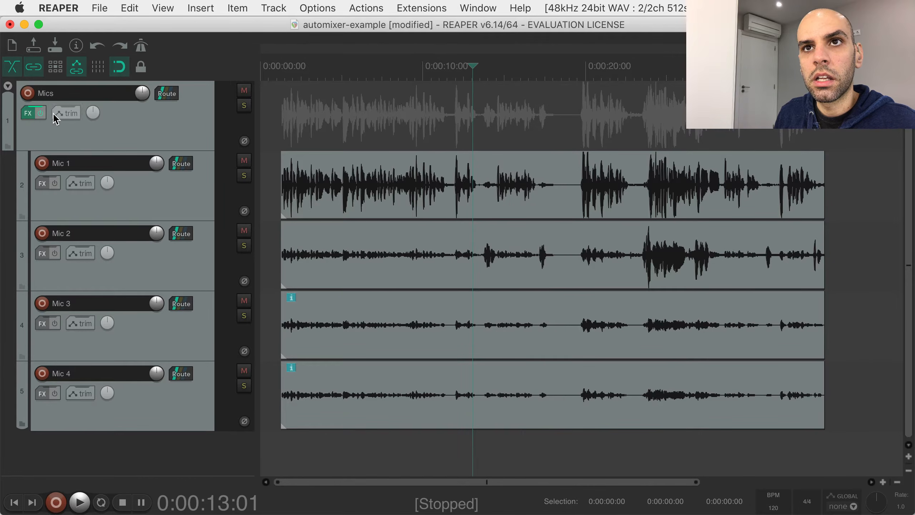
Play from just after the 10-second mark with the Mics track's Automixer open and watch its four track meters
left_click(28, 113)
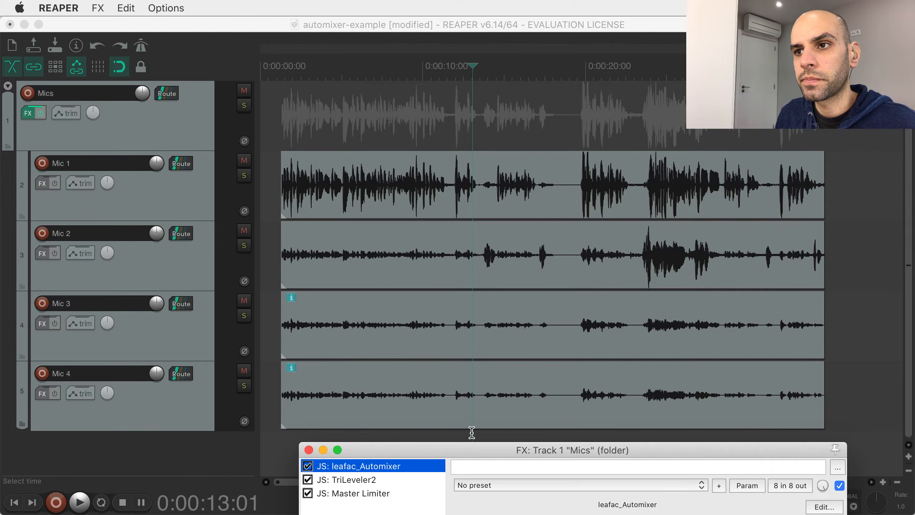
left_click(442, 436)
key("space")
left_click_drag(502, 454, 382, 113)
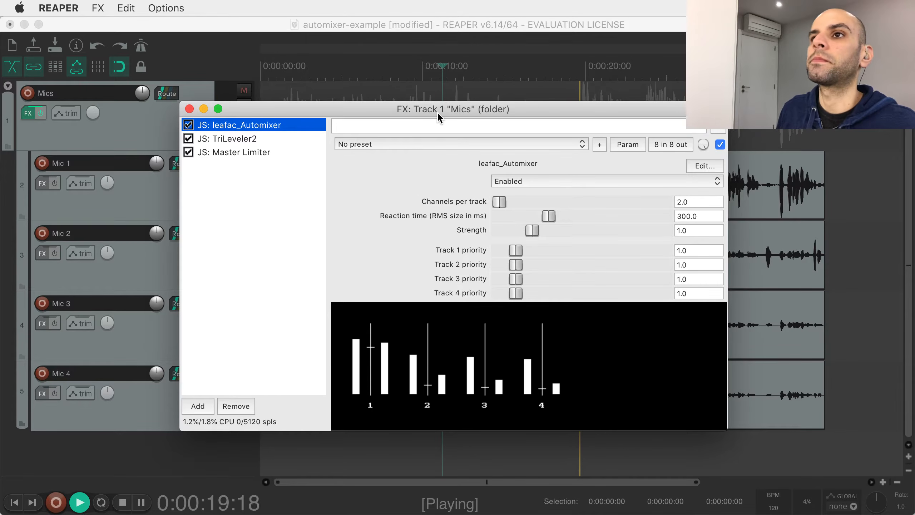
left_click_drag(437, 111, 464, 168)
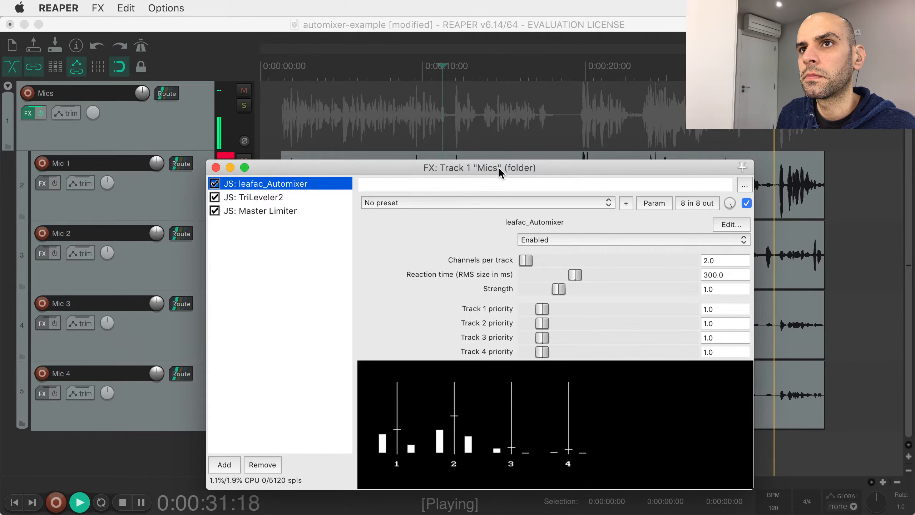
left_click_drag(499, 169, 465, 147)
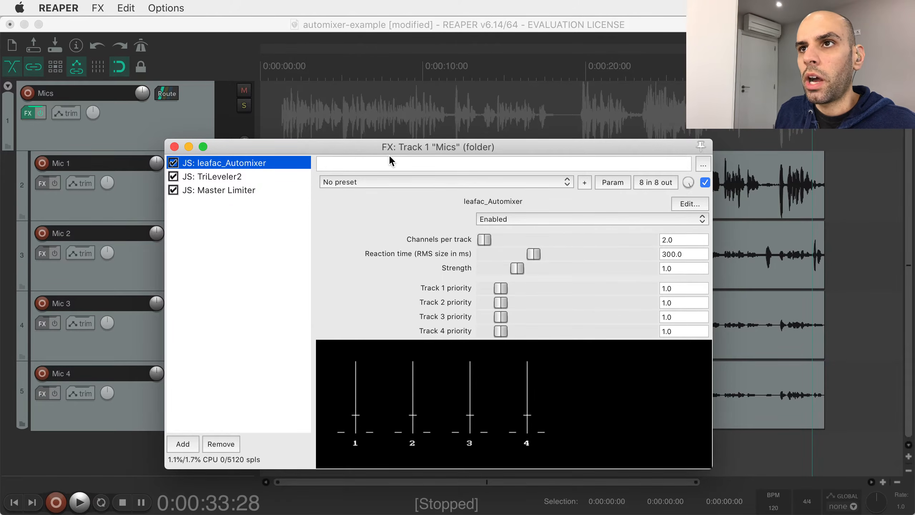
Show the mixer and place the edit cursor at 0:00:19:14, just before the louder speech passage
left_click_drag(390, 152, 385, 514)
left_click(455, 467)
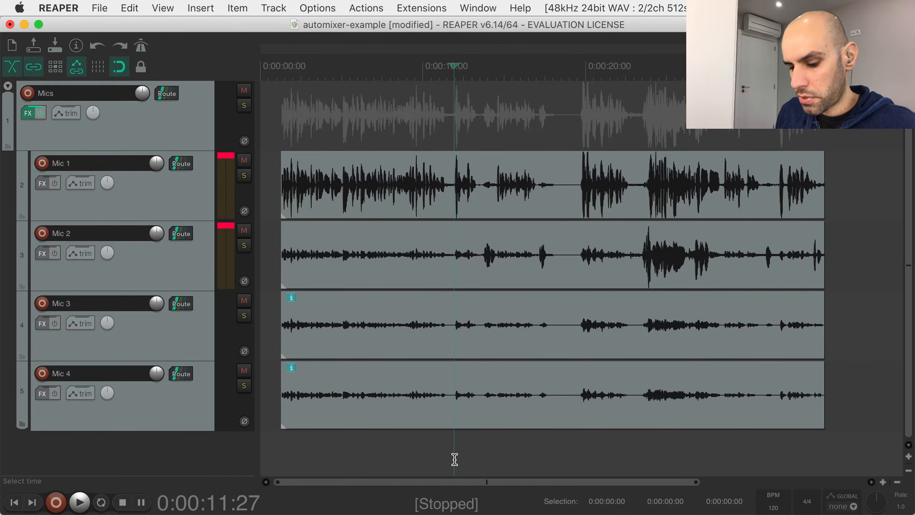
key("super+m")
scroll(609, 235, "down", 2)
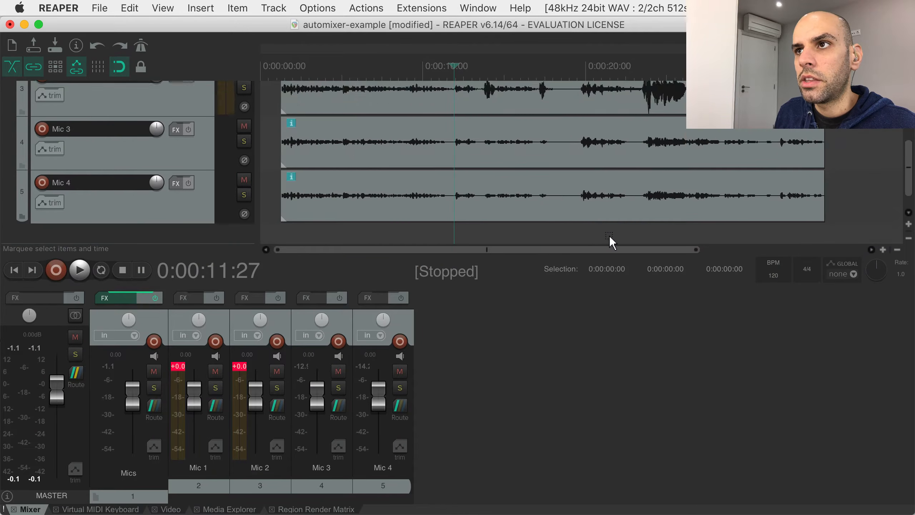
left_click(577, 231)
scroll(612, 211, "up", 2)
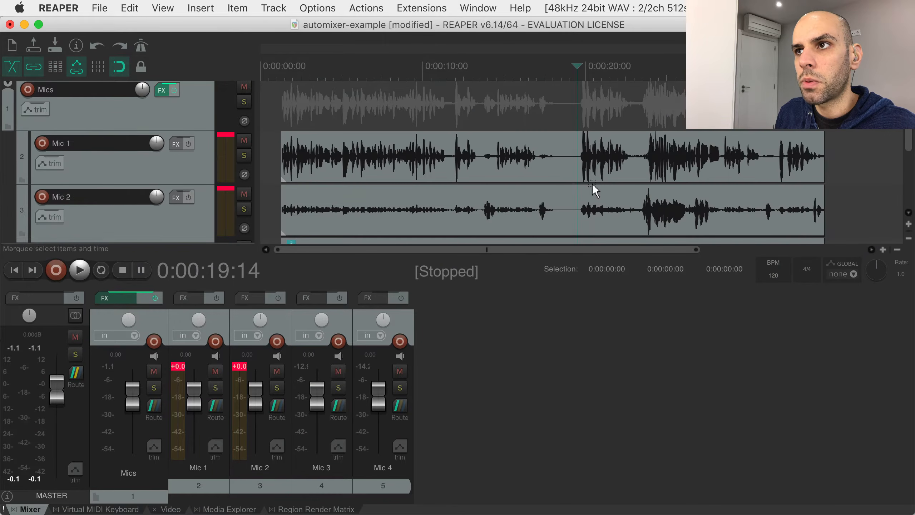
scroll(668, 184, "down", 2)
scroll(666, 184, "down", 1)
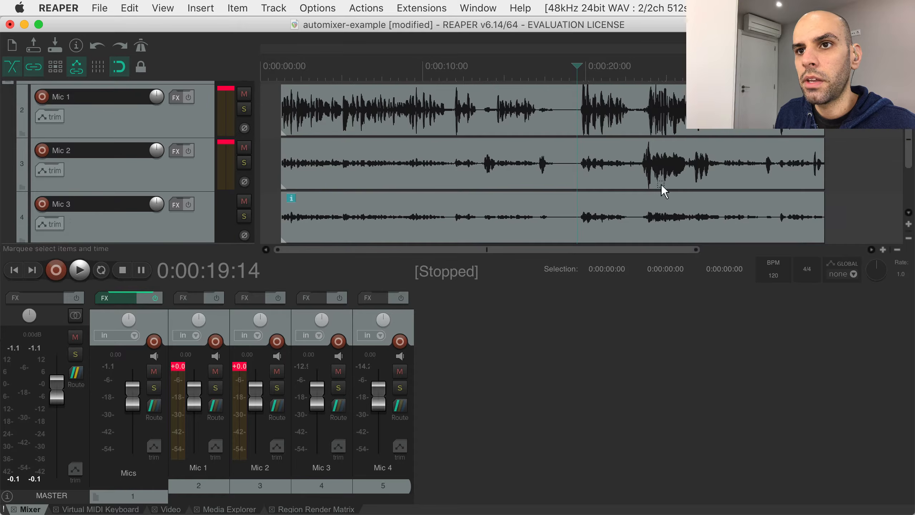
Reset the peak indicators of Mic 1 and Mic 2 and play the passage while watching the mixer's track levels
left_click(179, 366)
left_click(240, 366)
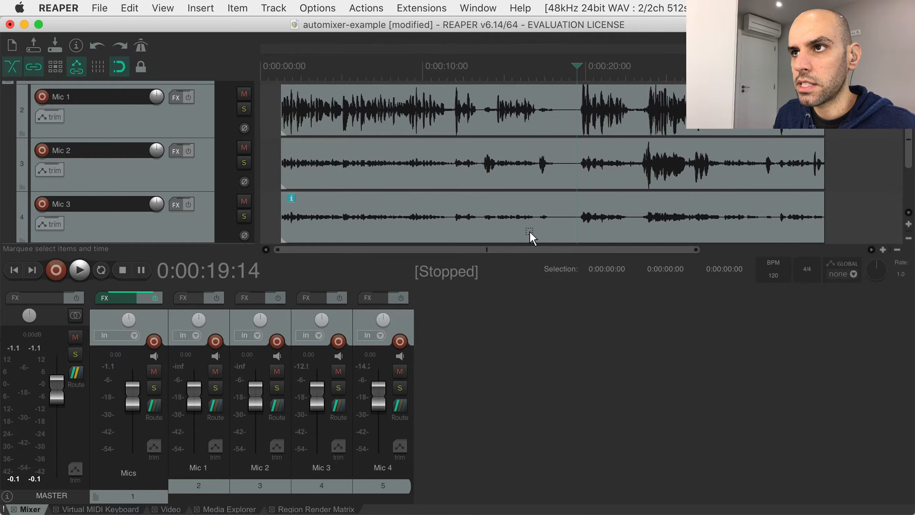
scroll(529, 231, "down", 3)
key("space")
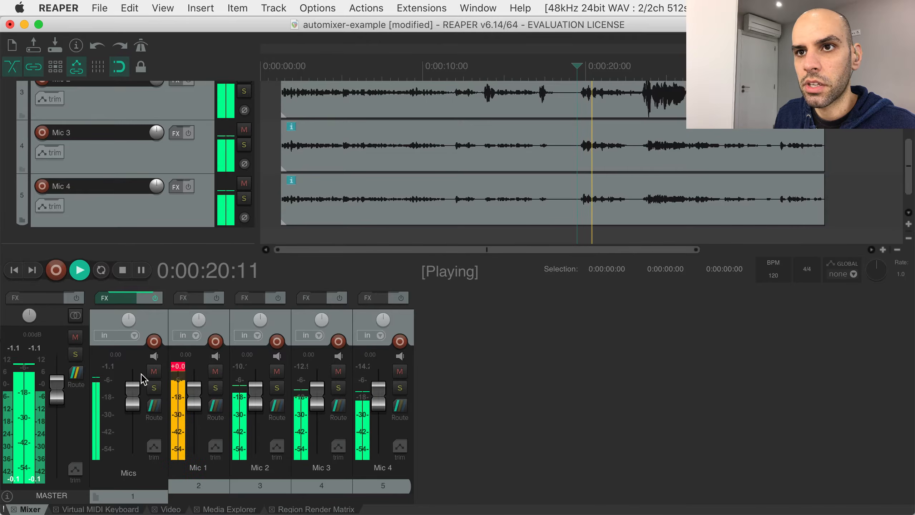
left_click(178, 366)
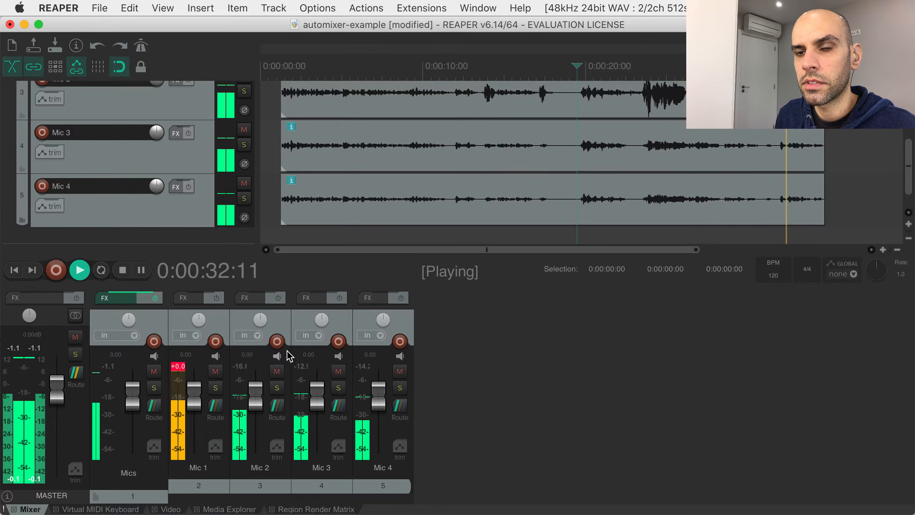
key("space")
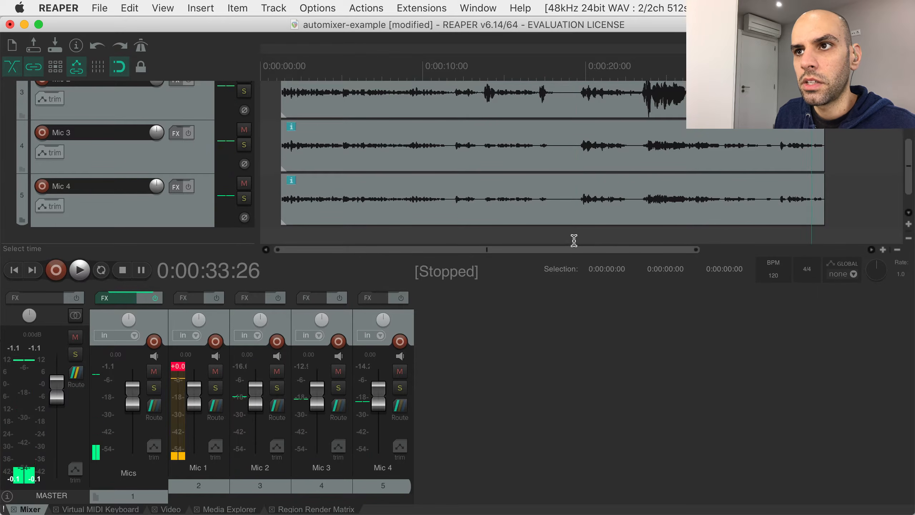
Reopen the Mics folder's effects chain from the mixer and inspect TriLeveler2 and Master Limiter
left_click(115, 298)
left_click_drag(625, 355, 582, 155)
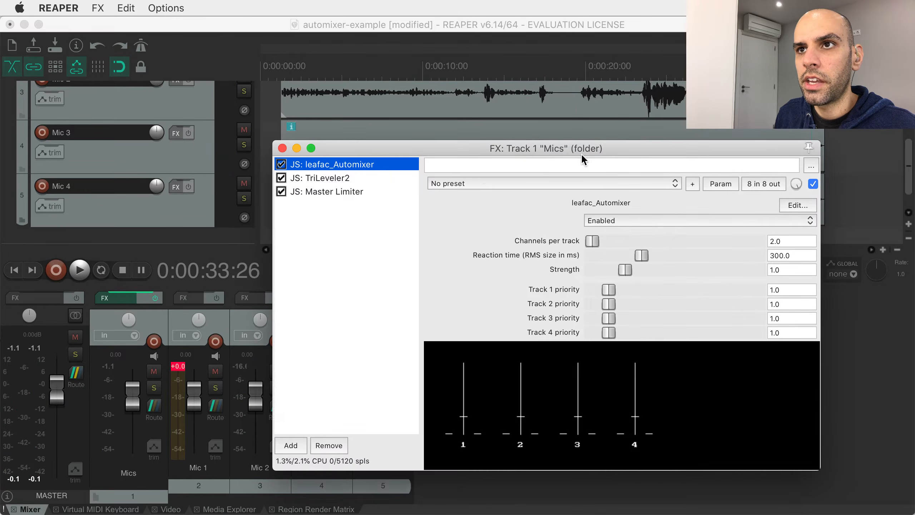
left_click(312, 179)
left_click(312, 190)
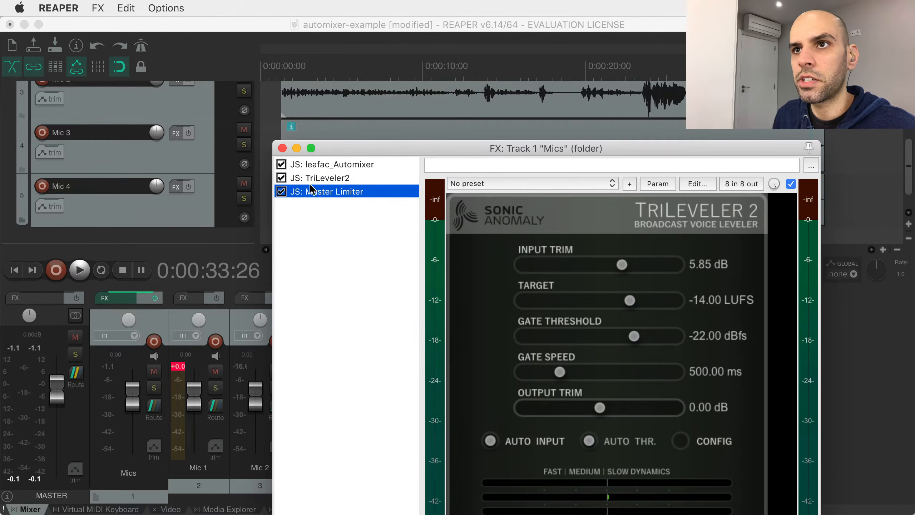
Reset Mic 1's peak indicator and examine TriLeveler2's settings in the Mics folder's effects chain, closing the chain when done
left_click(178, 368)
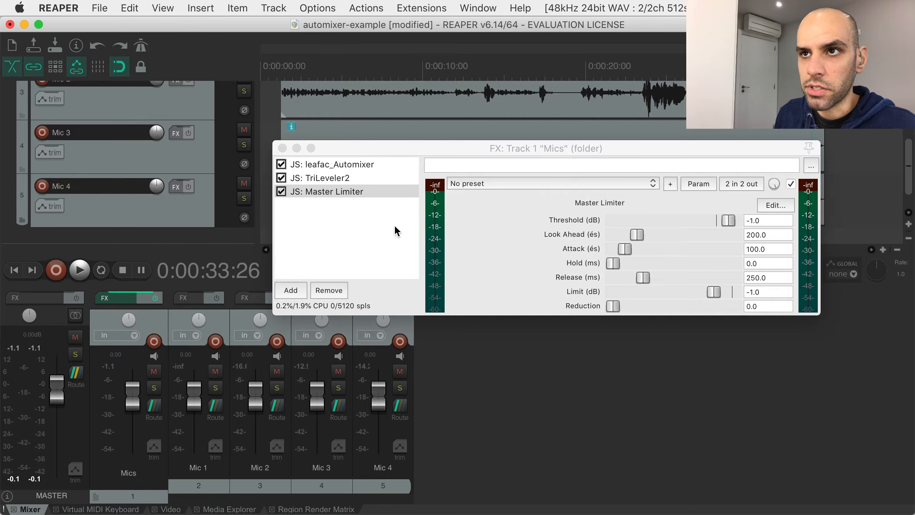
left_click_drag(400, 155, 420, 514)
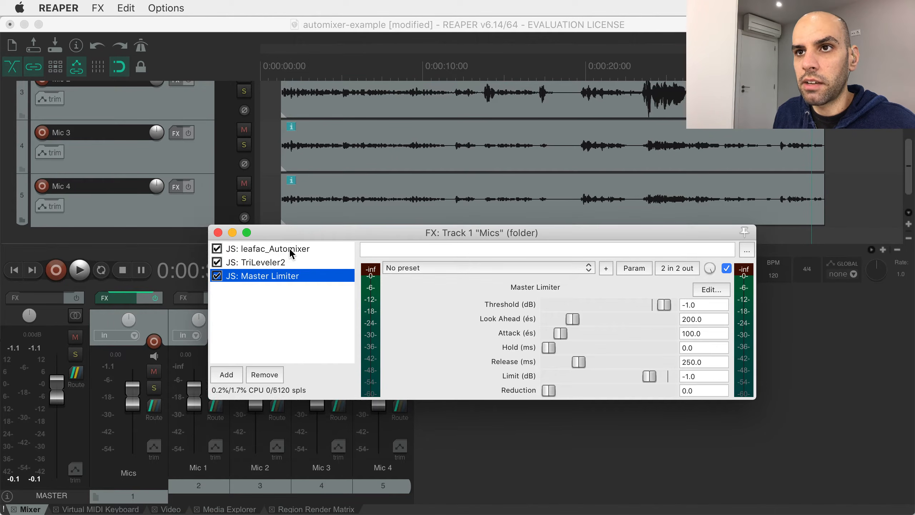
left_click(312, 261)
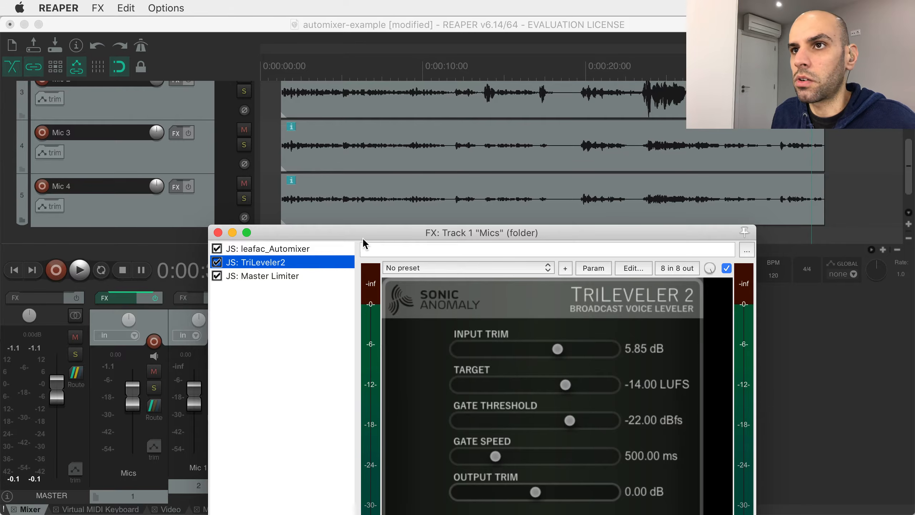
left_click_drag(366, 238, 340, 33)
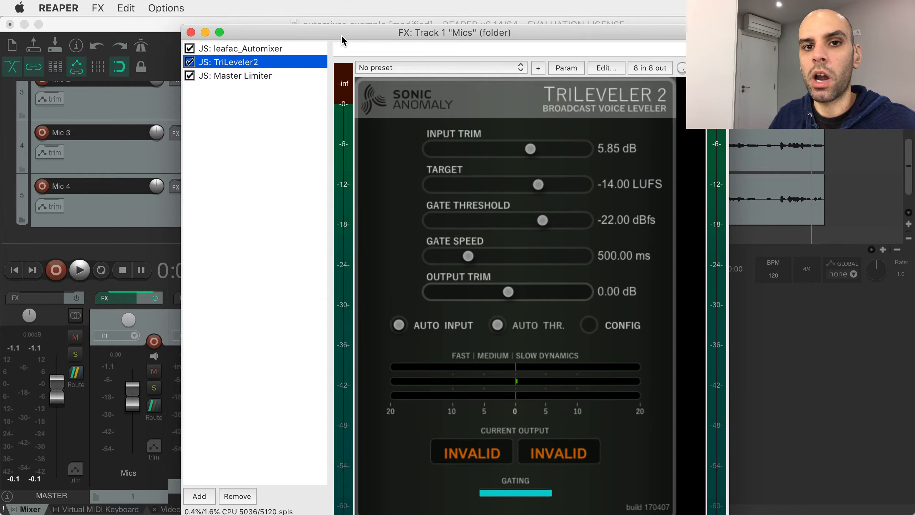
left_click_drag(341, 34, 340, 26)
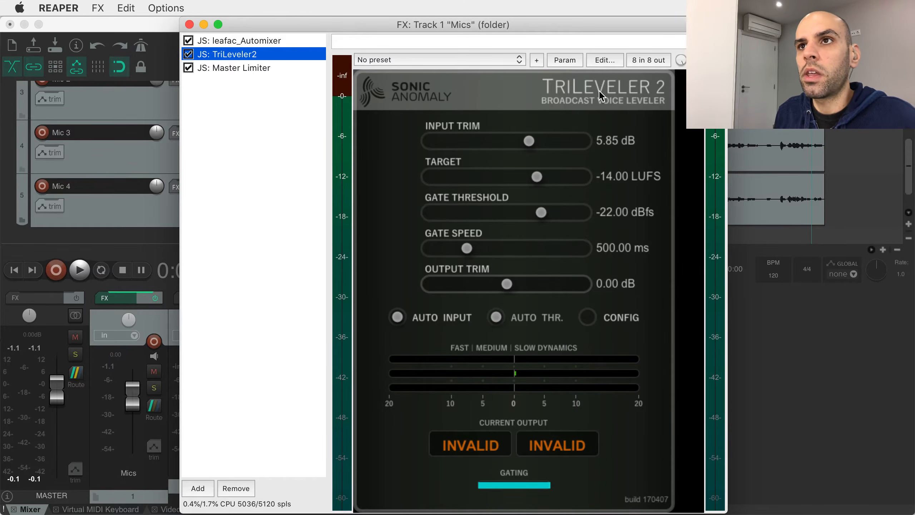
left_click(189, 25)
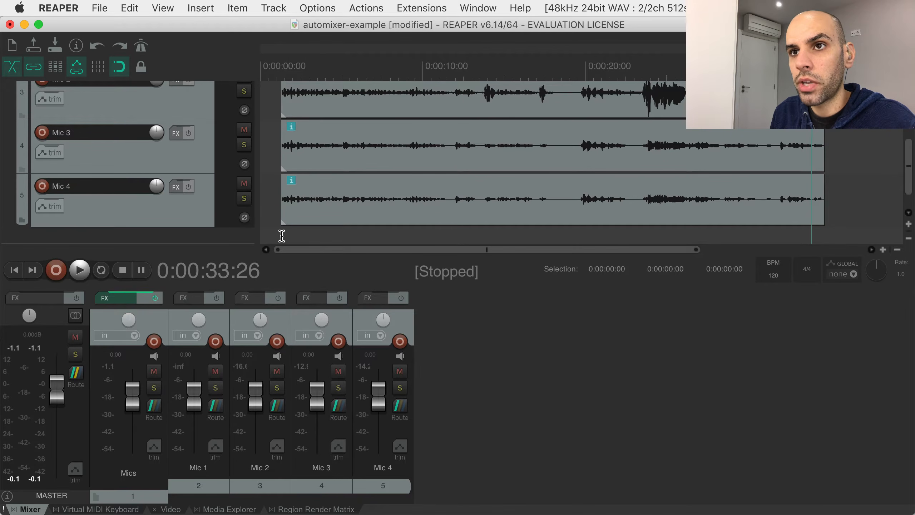
Insert Mic 1-glued.wav through Mic 4-glued.wav from the project directory near the timeline start, on separate tracks
scroll(215, 149, "up", 5)
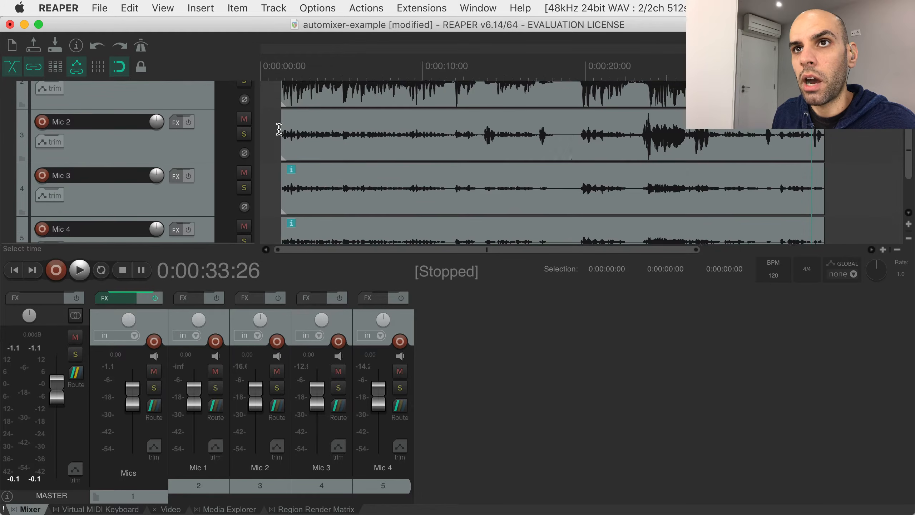
scroll(279, 129, "down", 5)
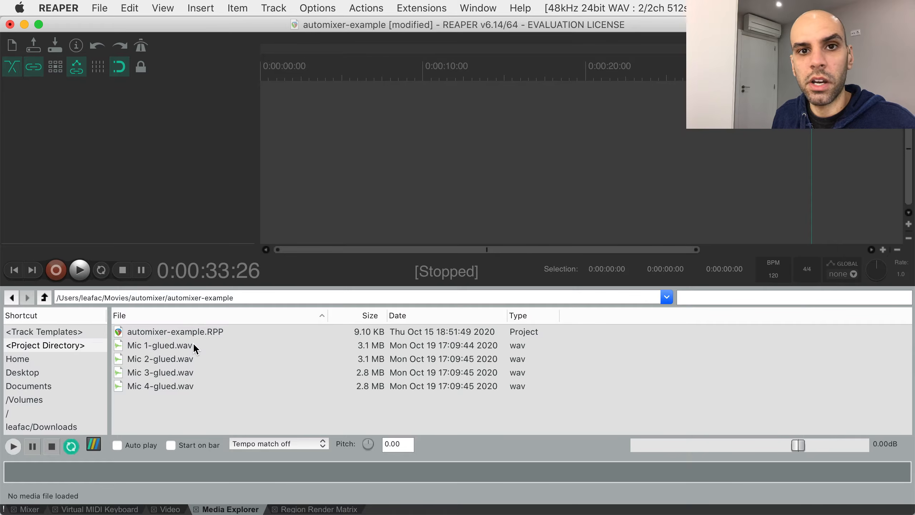
left_click(191, 346)
left_click(175, 384, "shift")
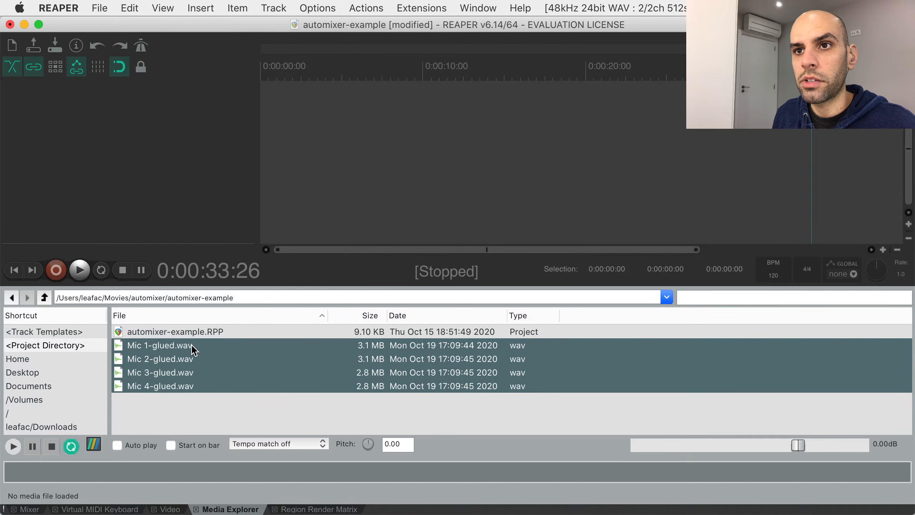
left_click_drag(191, 347, 286, 159)
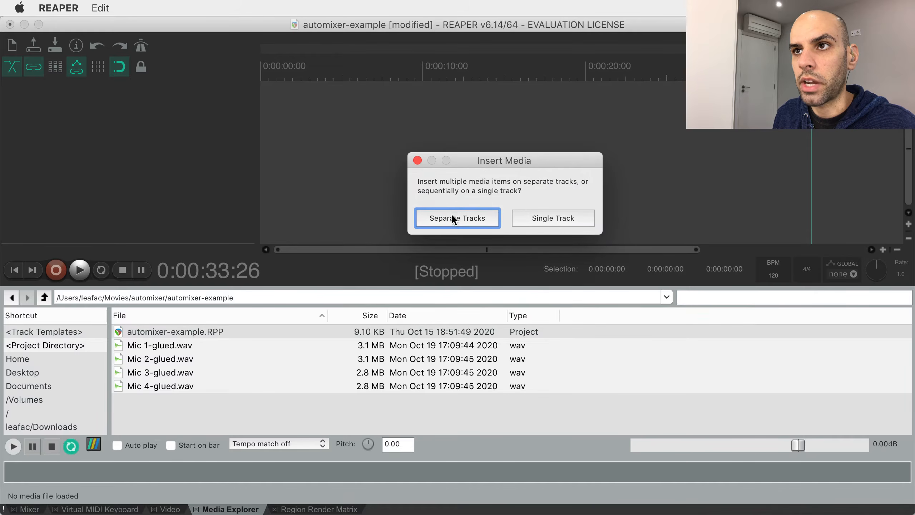
left_click(451, 214)
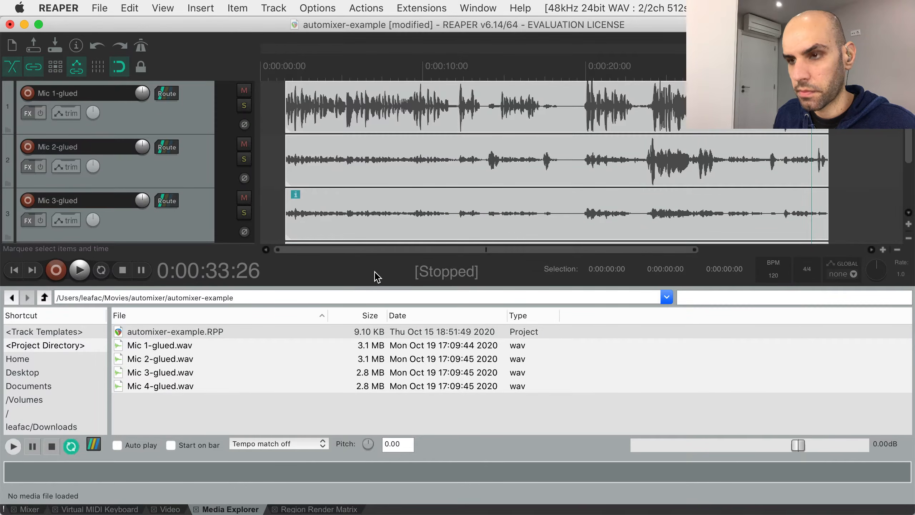
Hide the docked media browser and group the four mic tracks under a new folder track with a blank parent name
key("alt+d")
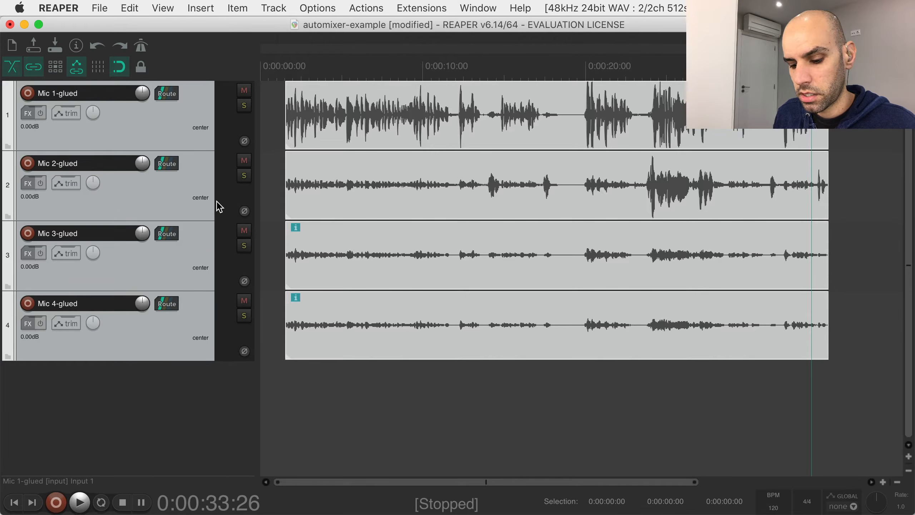
key("f")
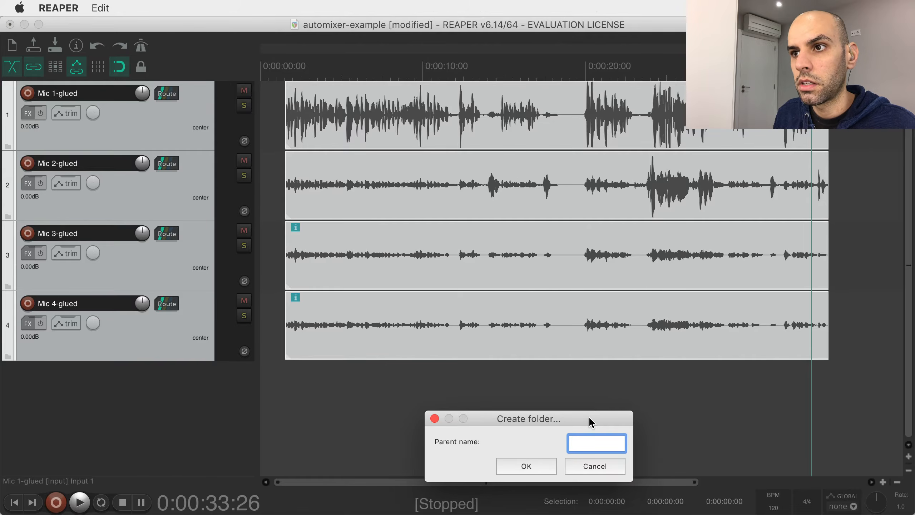
left_click_drag(589, 417, 463, 257)
left_click(417, 303)
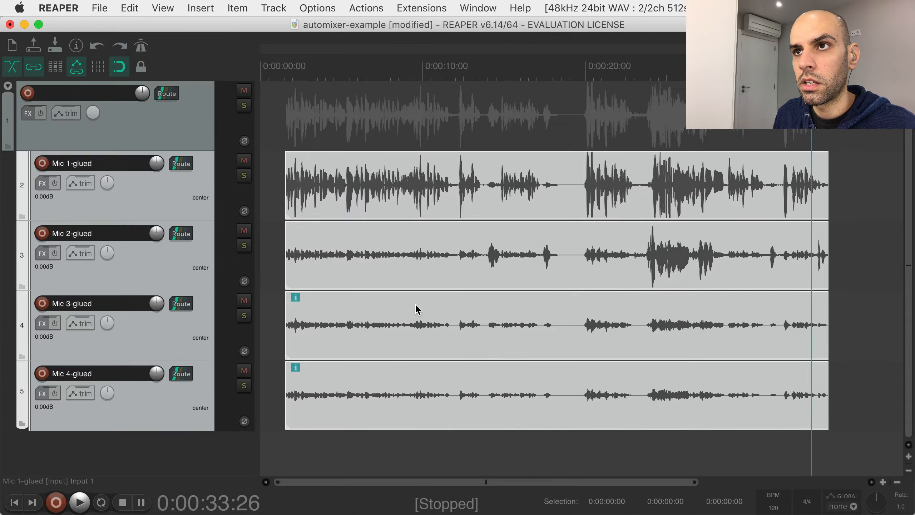
Inspect the new folder track's routing and the available track channel counts without changing them
left_click(205, 135)
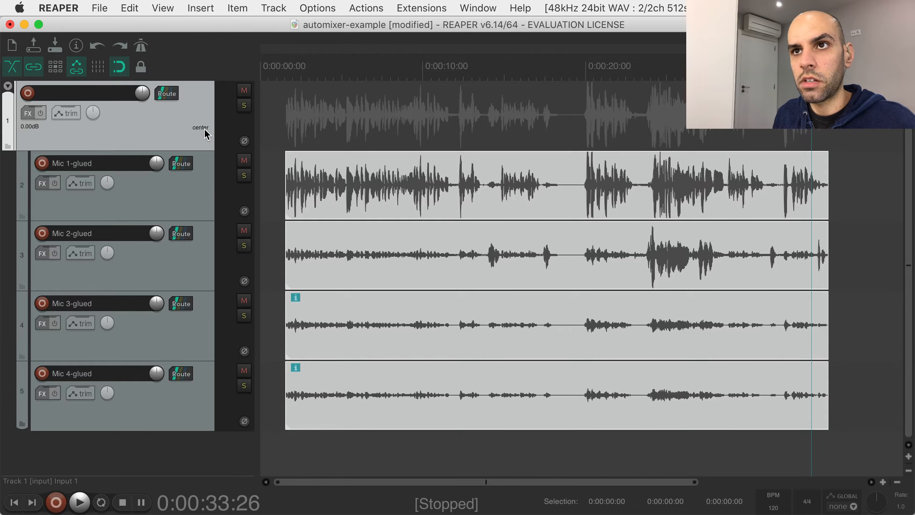
left_click(205, 173)
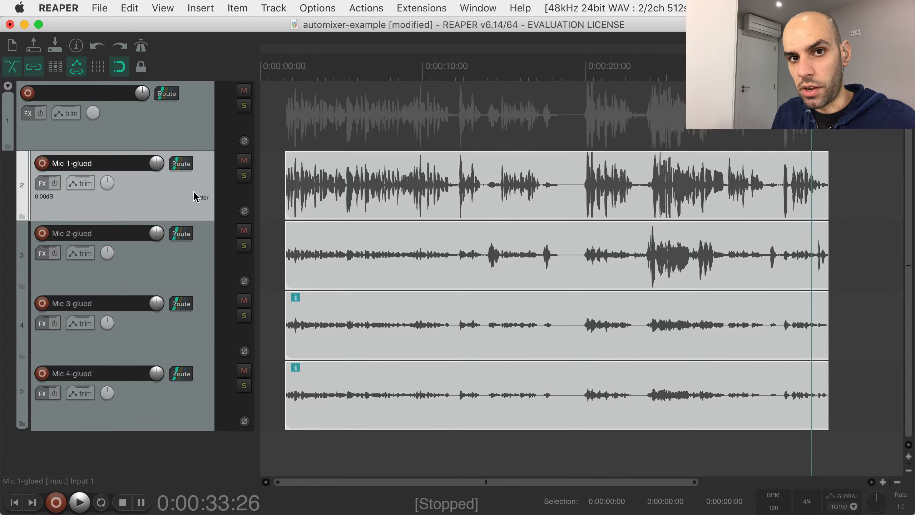
left_click(170, 94)
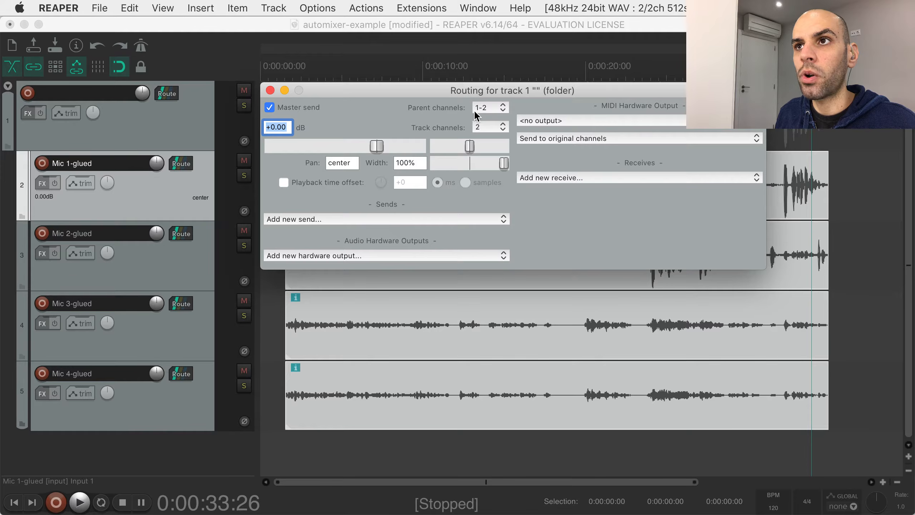
left_click(484, 128)
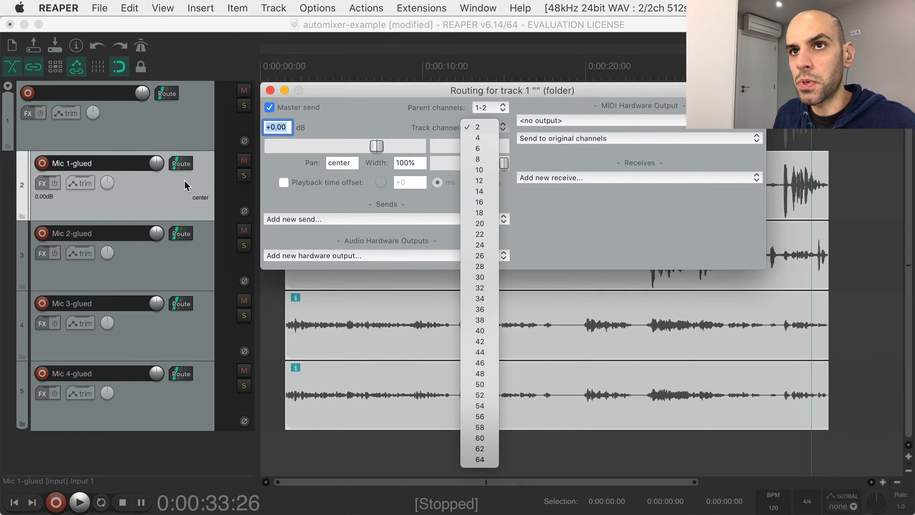
left_click(367, 91)
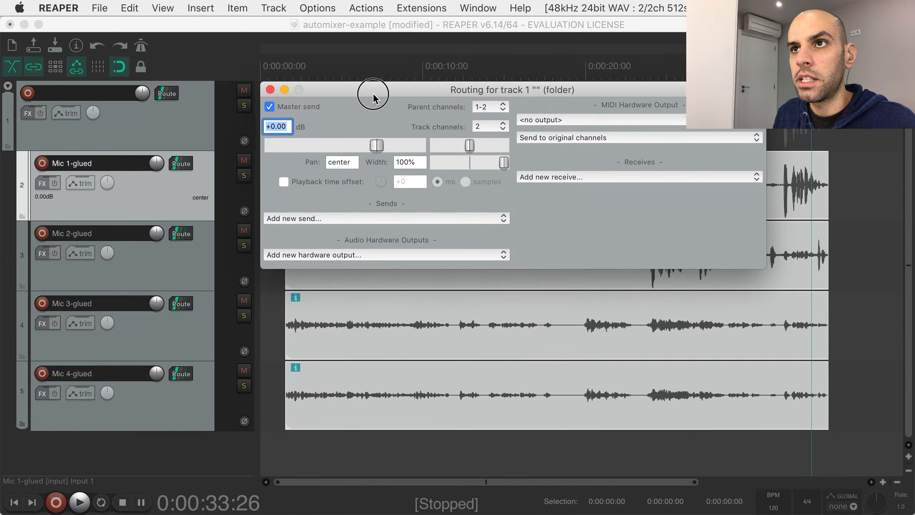
left_click_drag(367, 92, 506, 177)
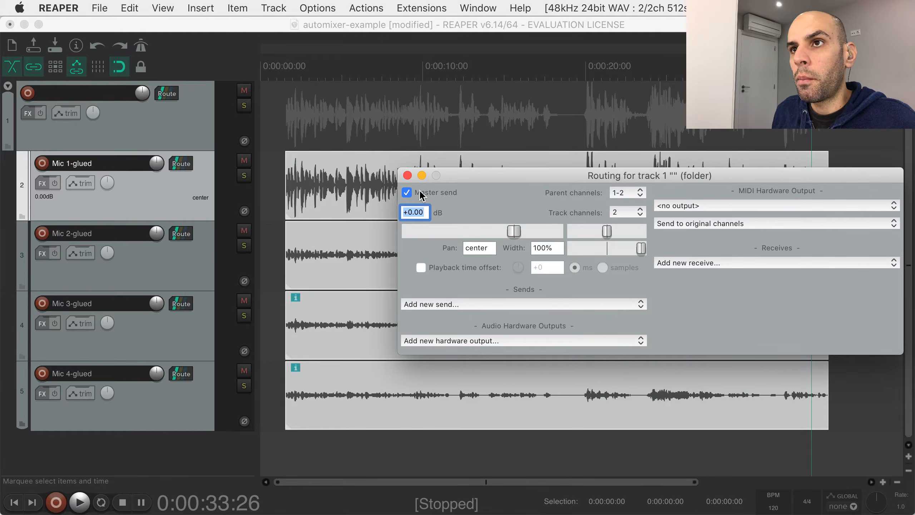
left_click_drag(465, 176, 445, 171)
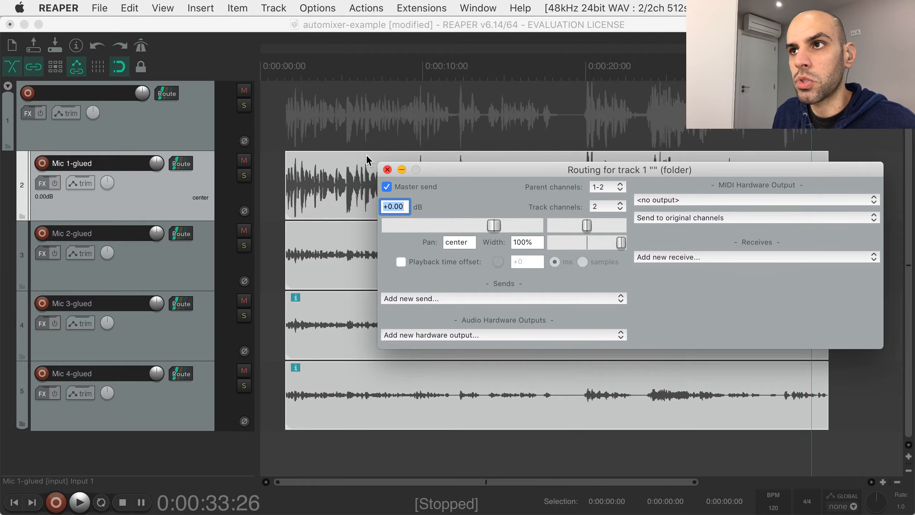
left_click(196, 107)
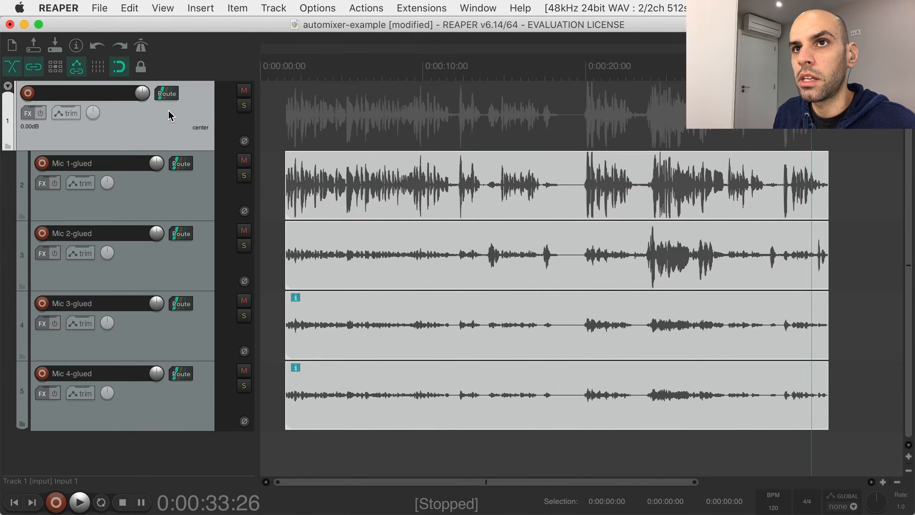
Set the unnamed folder track's routing to 8 track channels
left_click(165, 93)
left_click(484, 126)
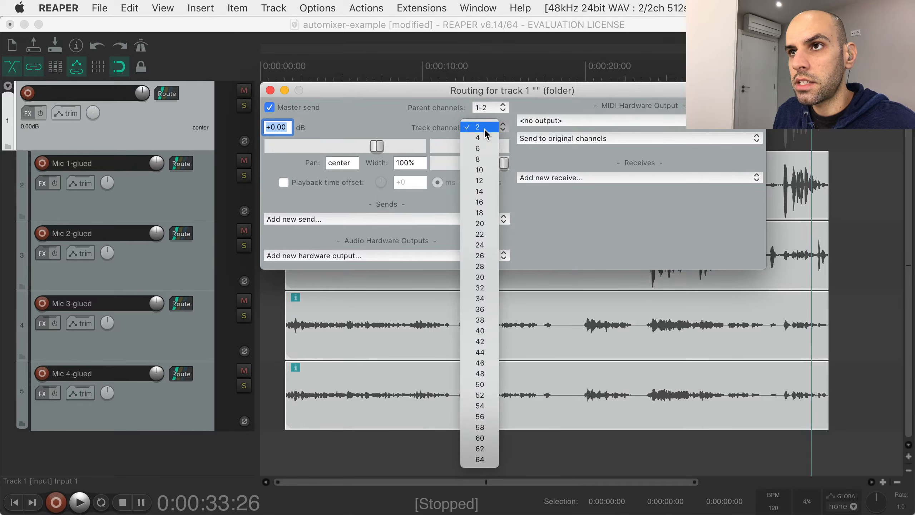
left_click(484, 161)
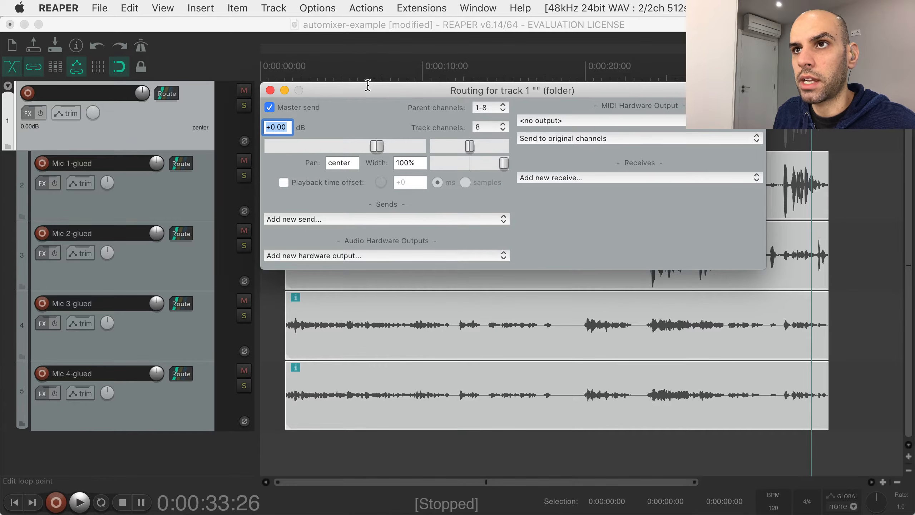
left_click_drag(361, 89, 450, 199)
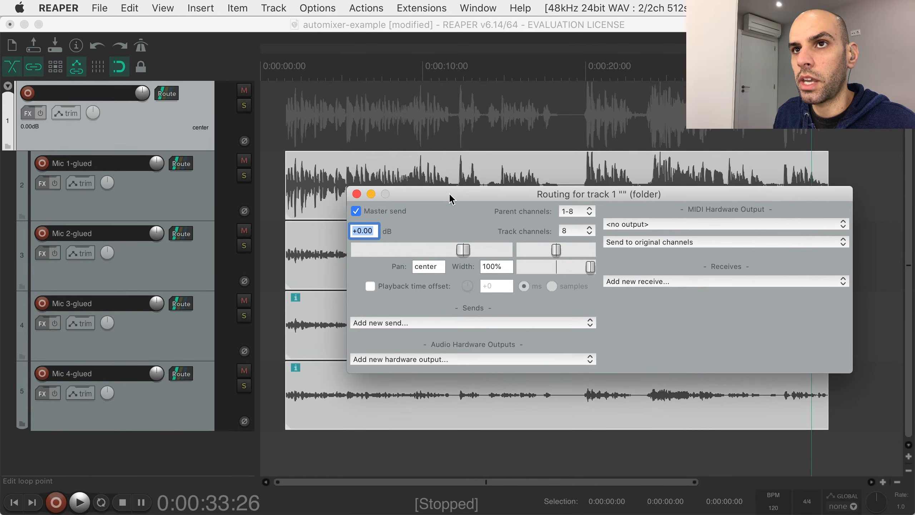
left_click(356, 194)
Check the parent channels in the Mic 1-glued track's routing
left_click(194, 180)
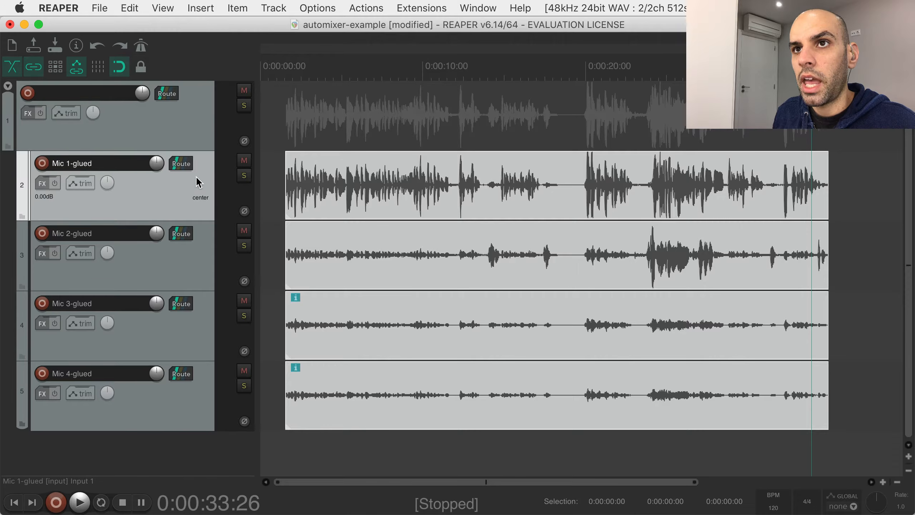
left_click(186, 166)
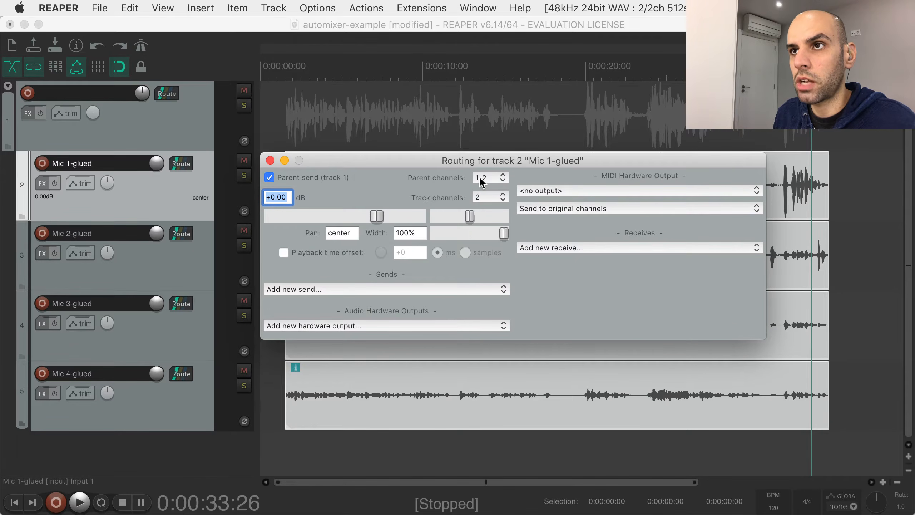
left_click(270, 160)
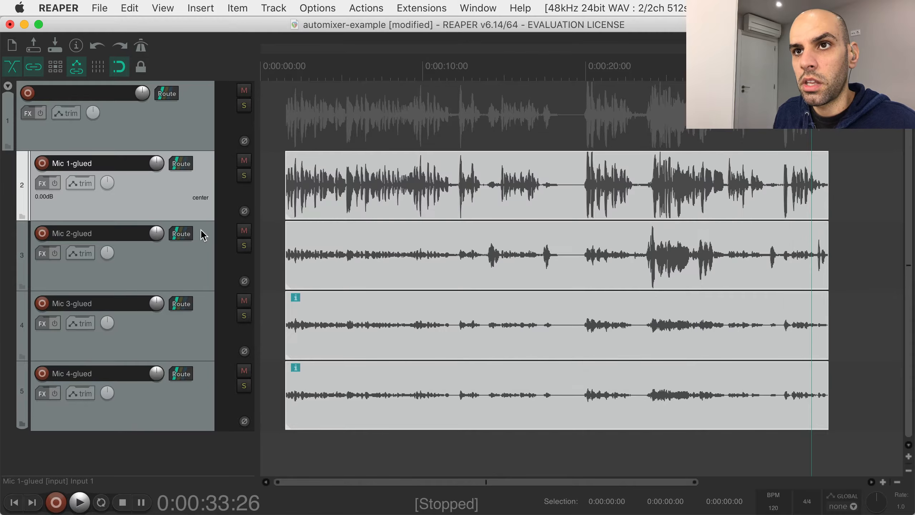
Route the Mic 2-glued track to parent channels 3-4 of the folder track
left_click(181, 233)
left_click(476, 252)
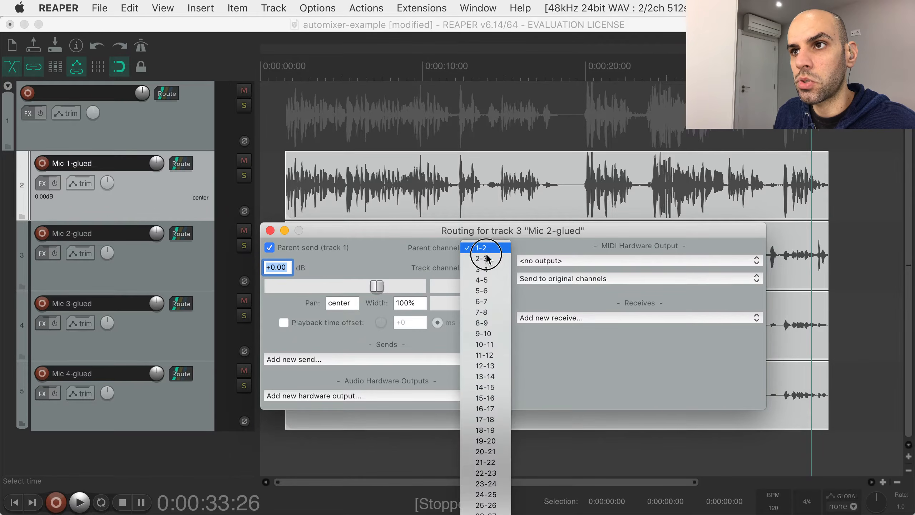
left_click(486, 266)
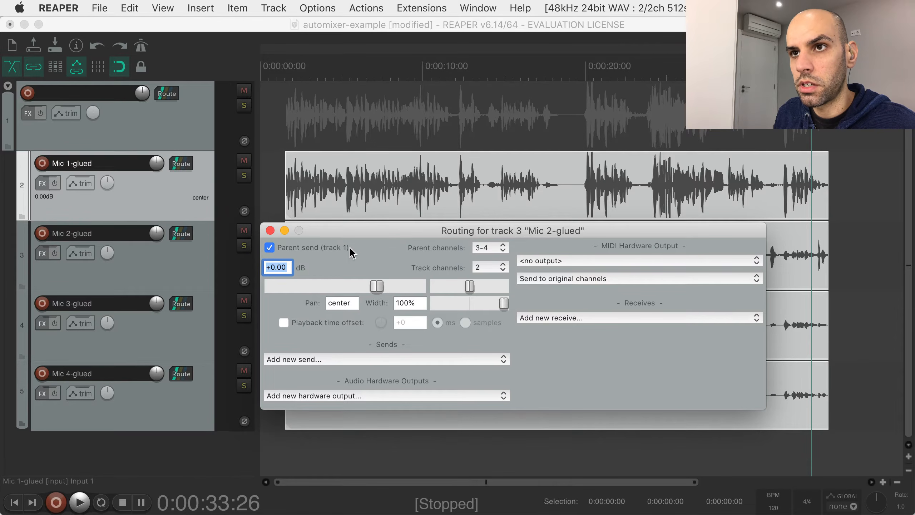
left_click(271, 230)
Route the Mic 3-glued track to parent channels 5-6 of the folder track
left_click(181, 303)
left_click(484, 318)
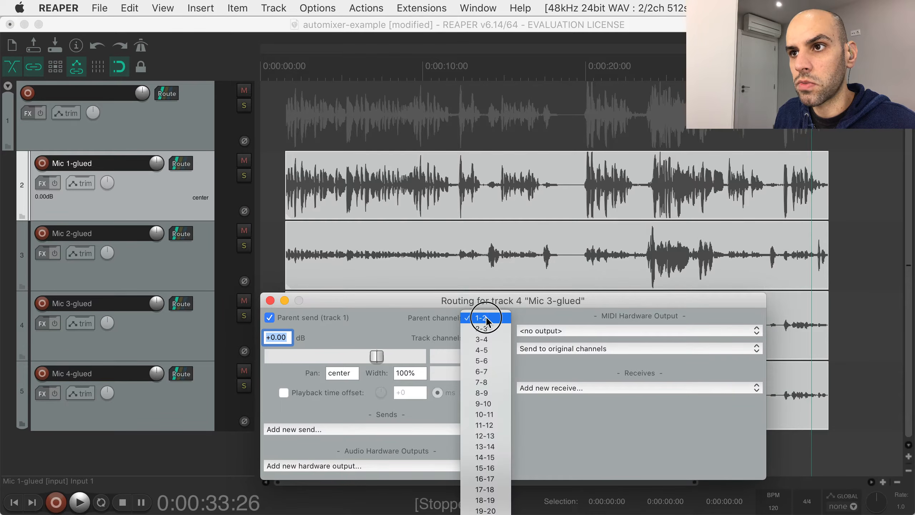
left_click(481, 349)
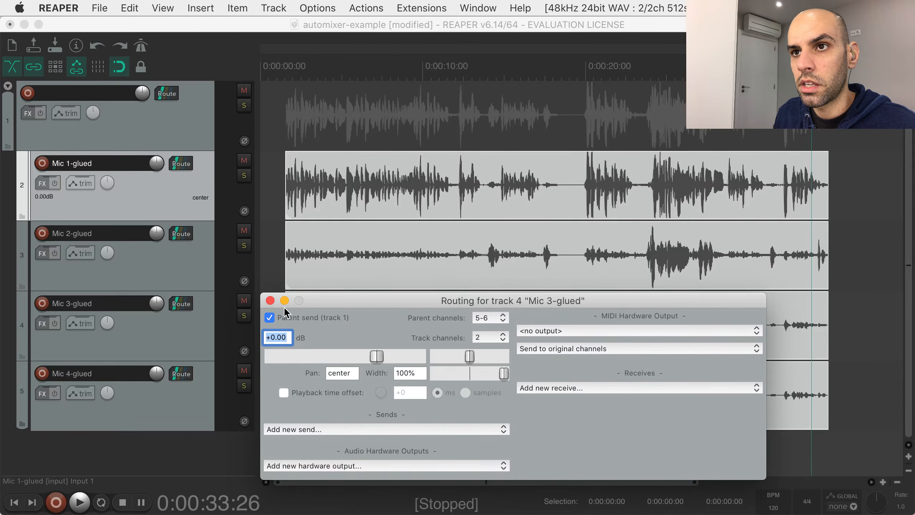
left_click(270, 300)
Route the Mic 4-glued track to parent channels 7-8 of the folder track
left_click(181, 374)
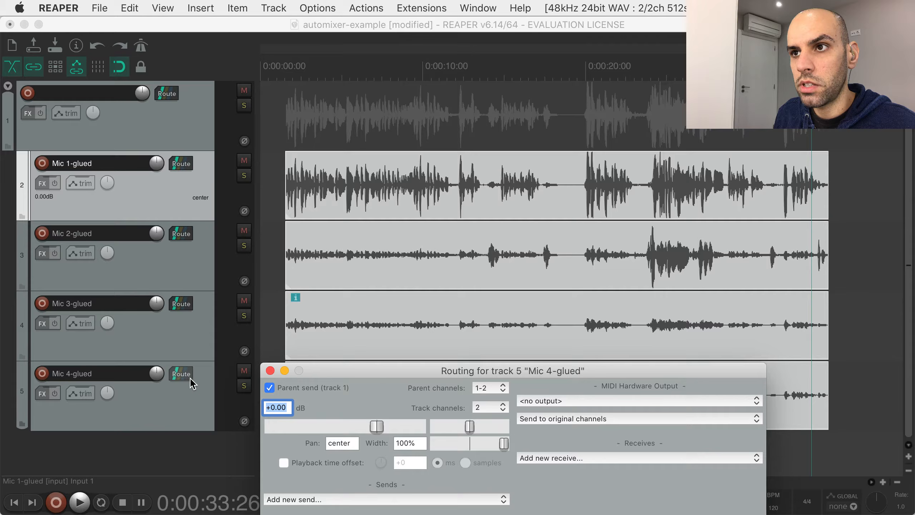
left_click(468, 388)
left_click(496, 444)
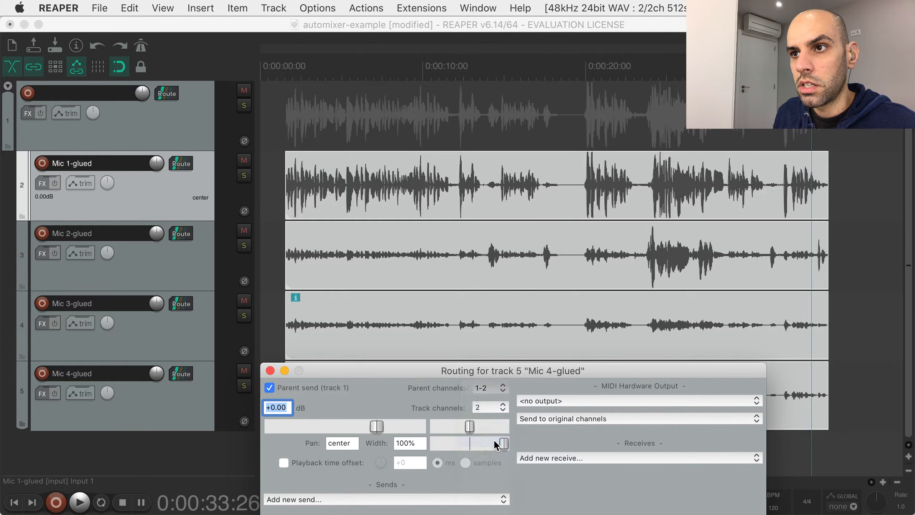
left_click(480, 391)
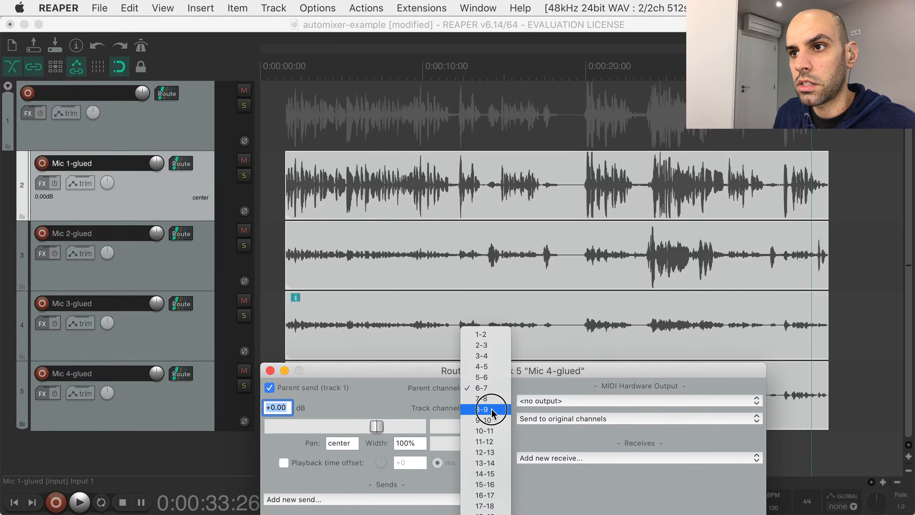
left_click(484, 398)
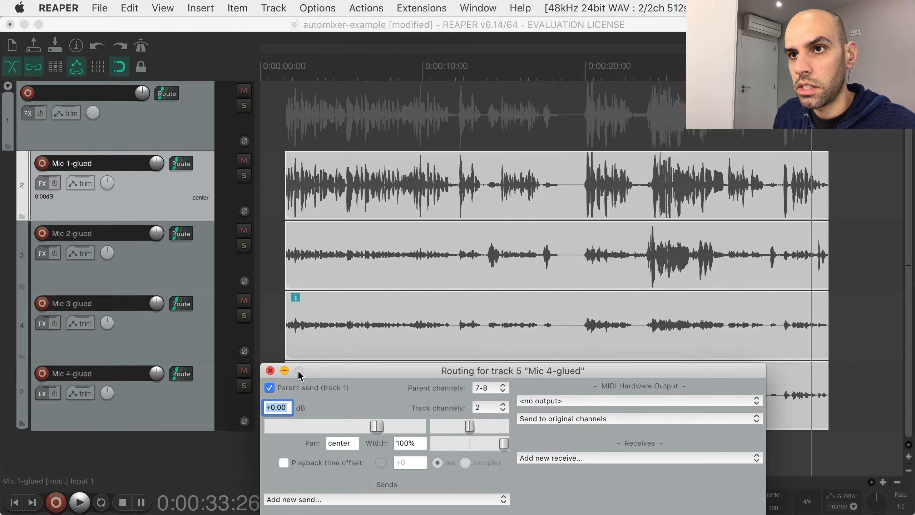
left_click(270, 371)
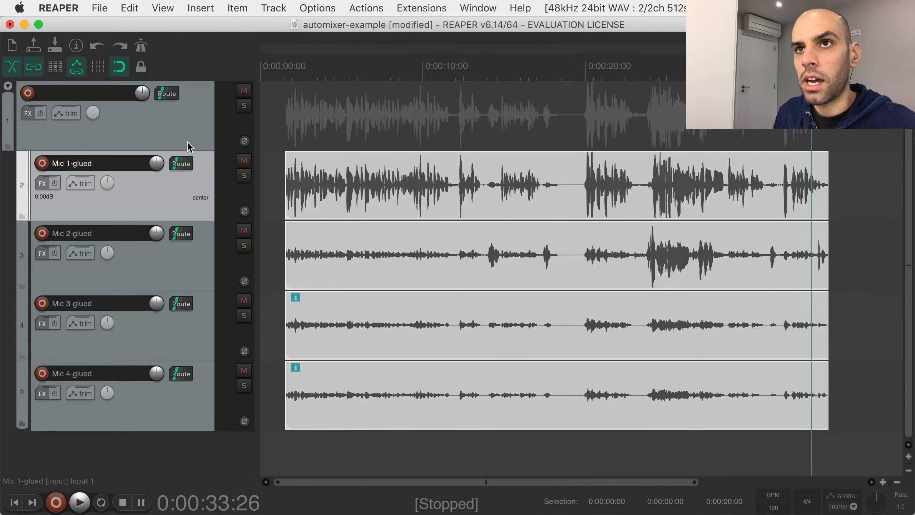
Examine the folder track's channels and the mic tracks' parent connections in the Track Wiring diagram
left_click(199, 134)
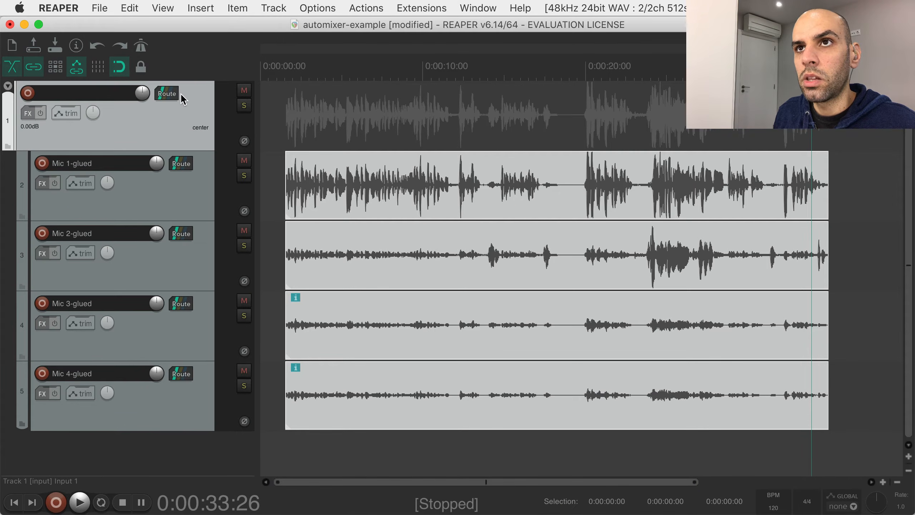
left_click(177, 9)
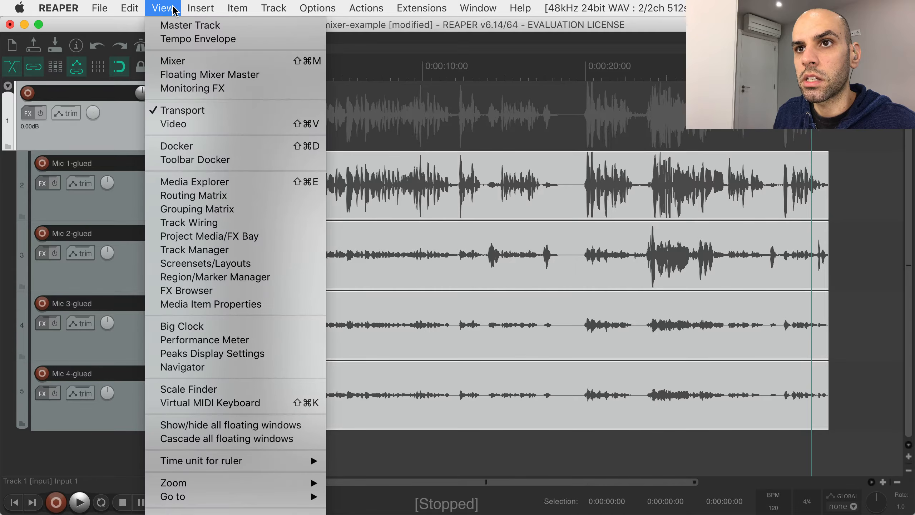
left_click(217, 222)
scroll(564, 363, "right", 2)
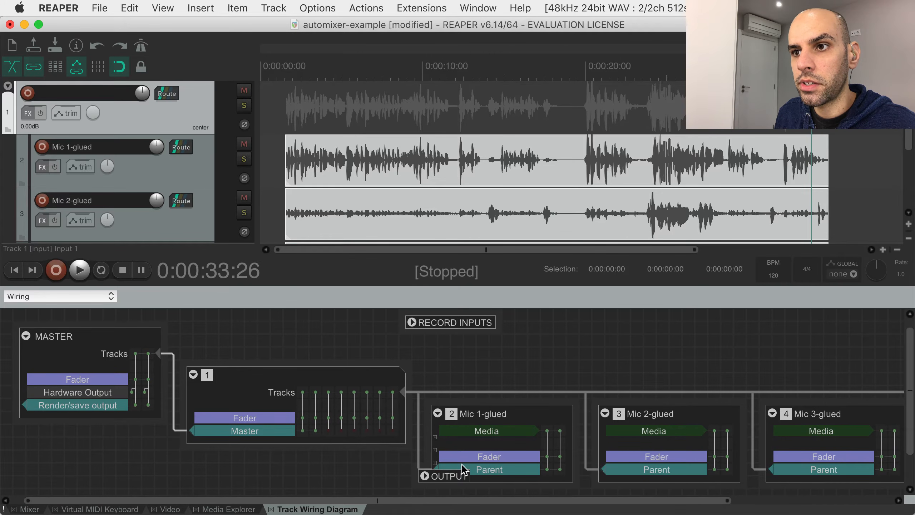
left_click_drag(428, 499, 536, 504)
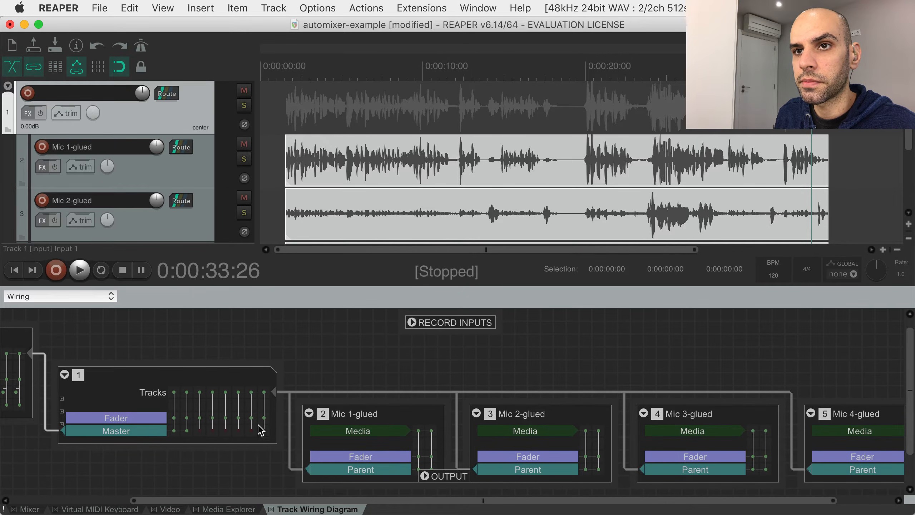
Examine the track connections in the Routing Matrix and close the docked view
left_click(176, 6)
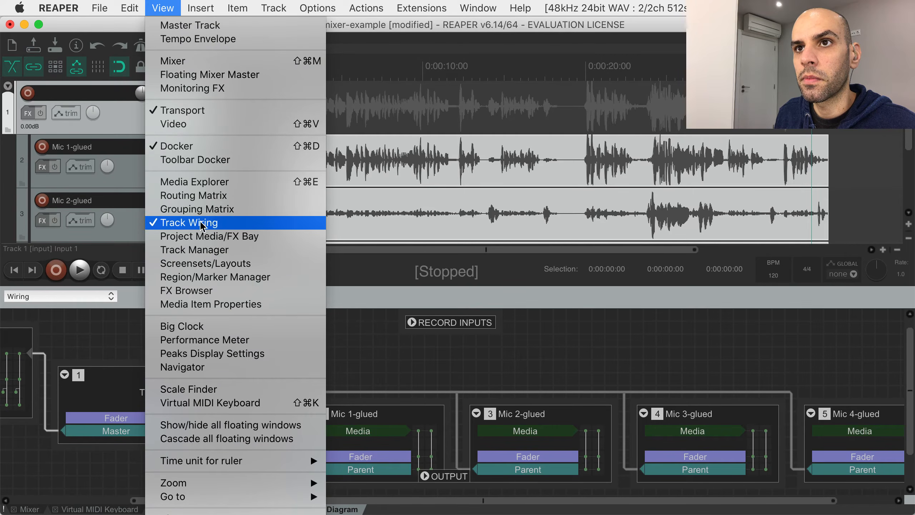
left_click(233, 197)
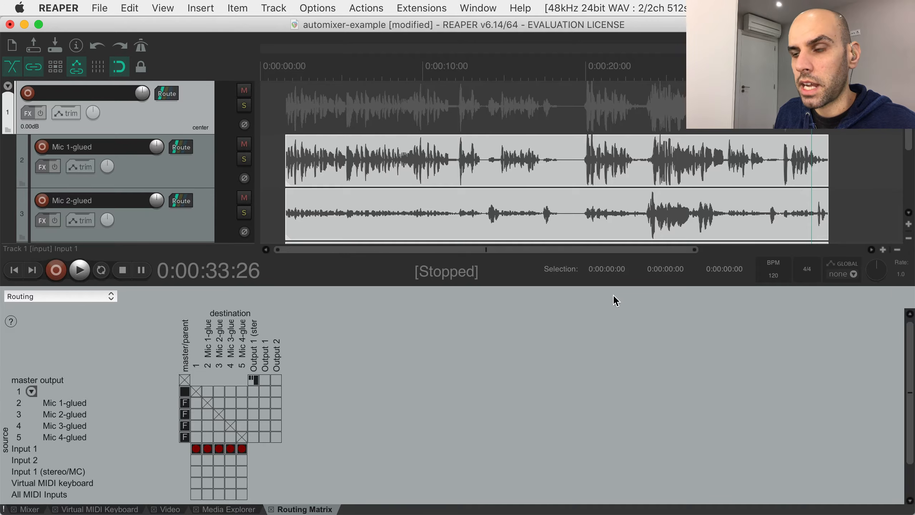
key("alt+d")
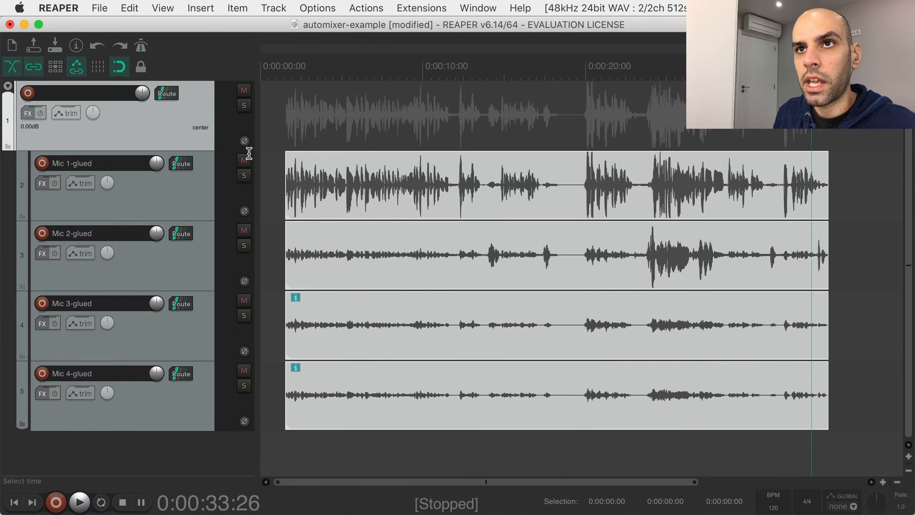
Play short passages from about the 2-second mark and compare the folder track's multichannel meter with the mic track meters
left_click(301, 452)
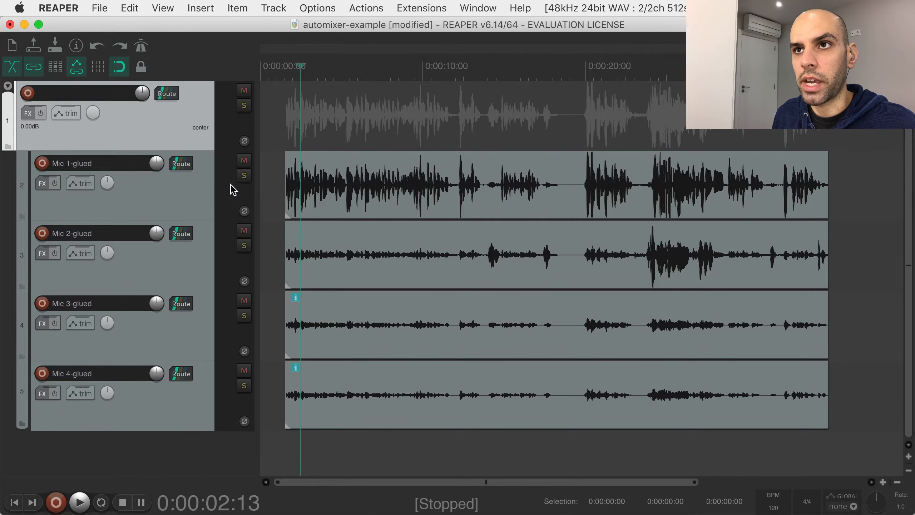
key("space")
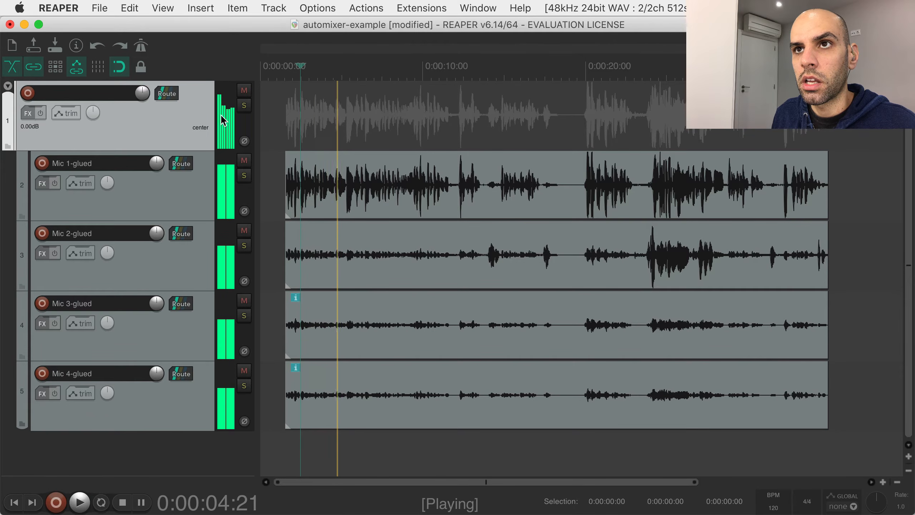
key("space")
key("space")
key("space")
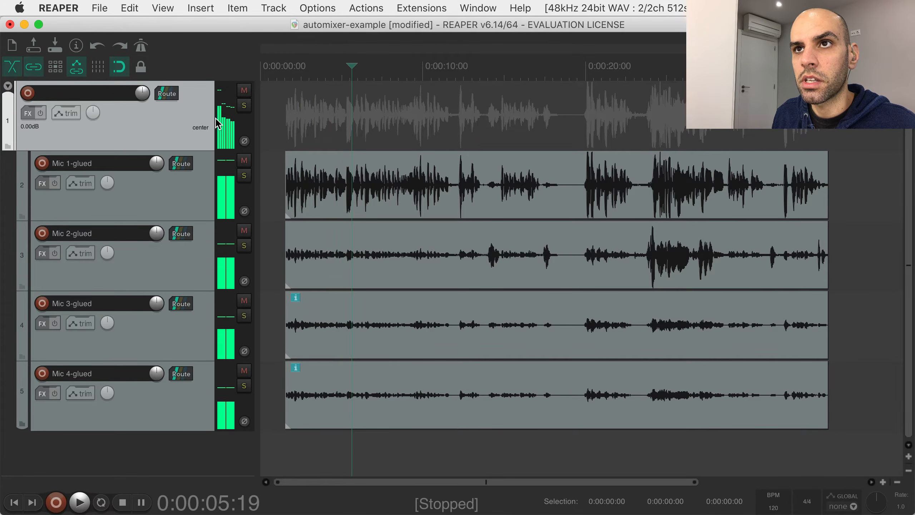
key("space")
key("space")
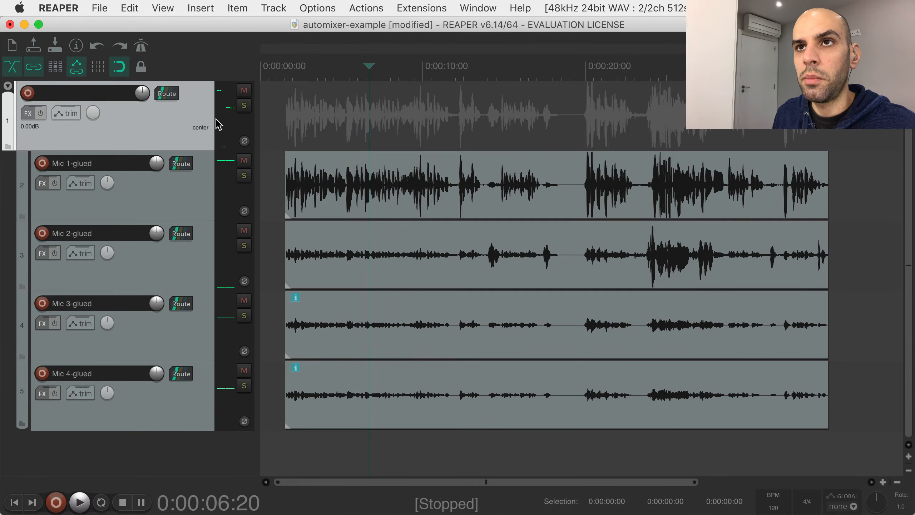
key("space")
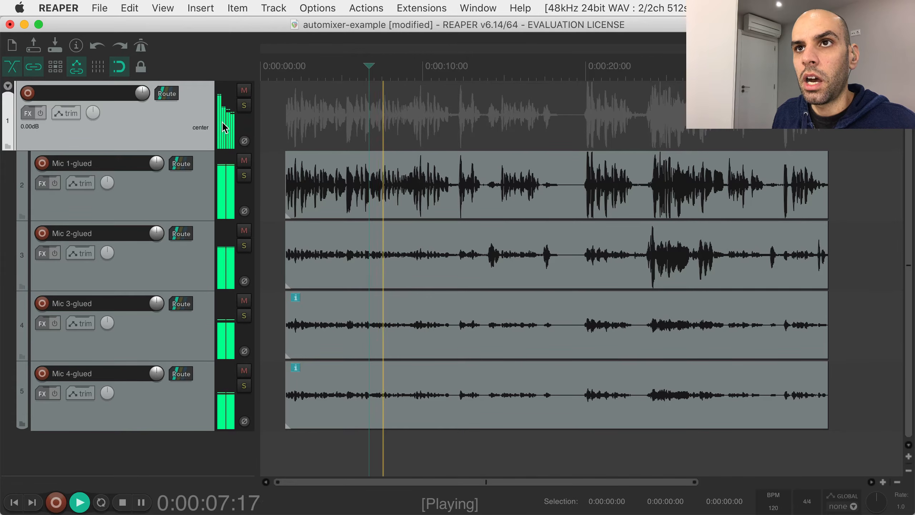
key("space")
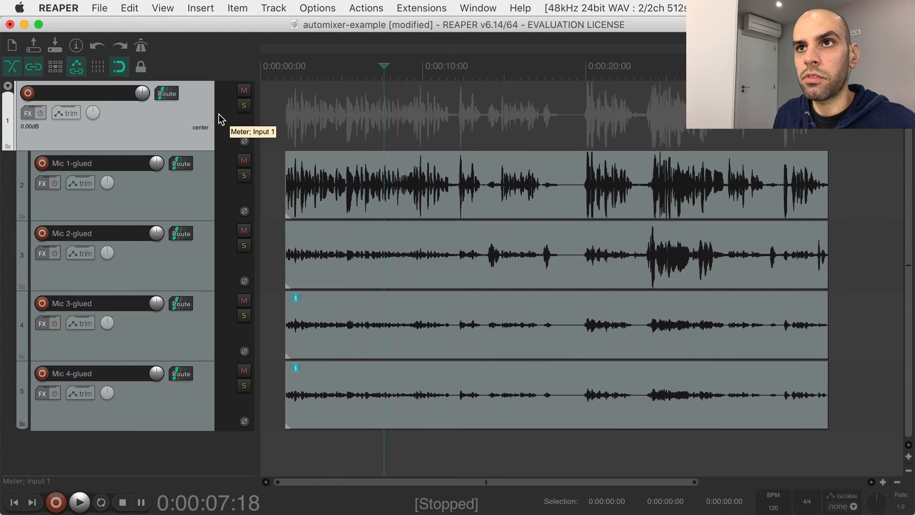
key("space")
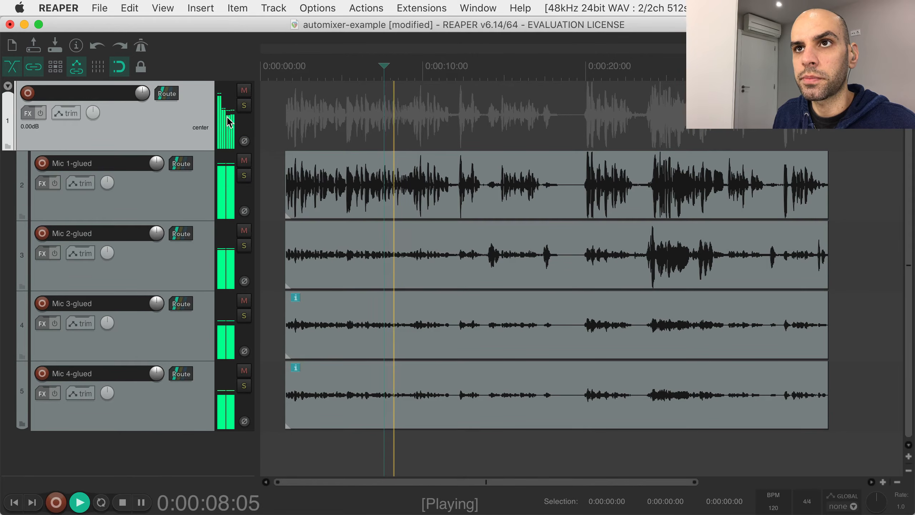
key("space")
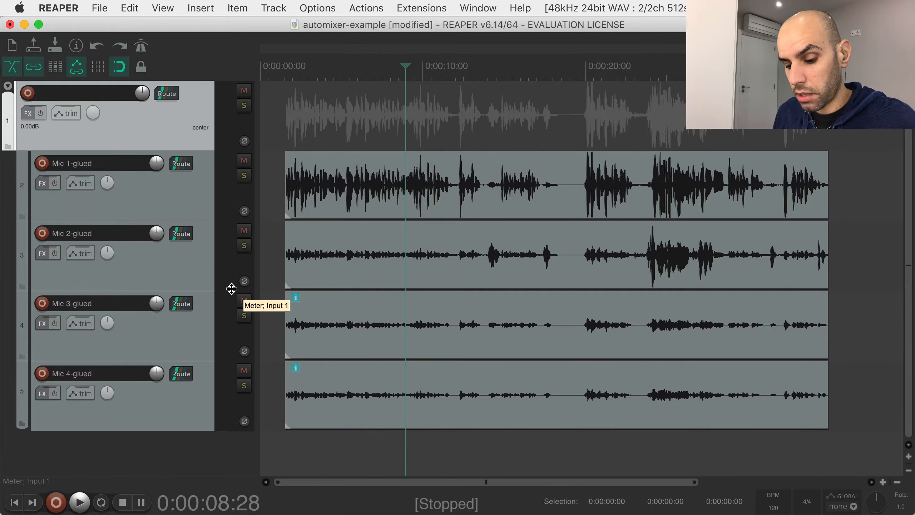
Look over the Routing Matrix and the Mixer strips of the folder and mic tracks, and hide the docker again
key("alt+r")
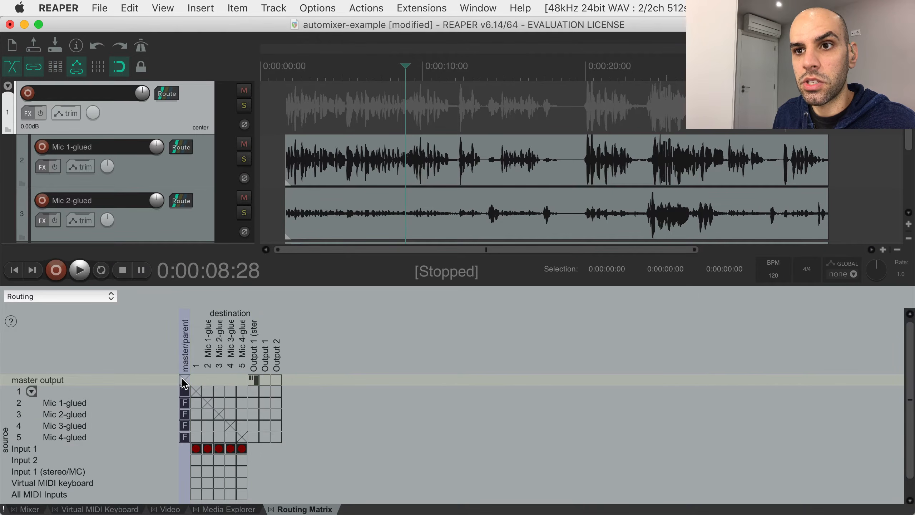
left_click(35, 509)
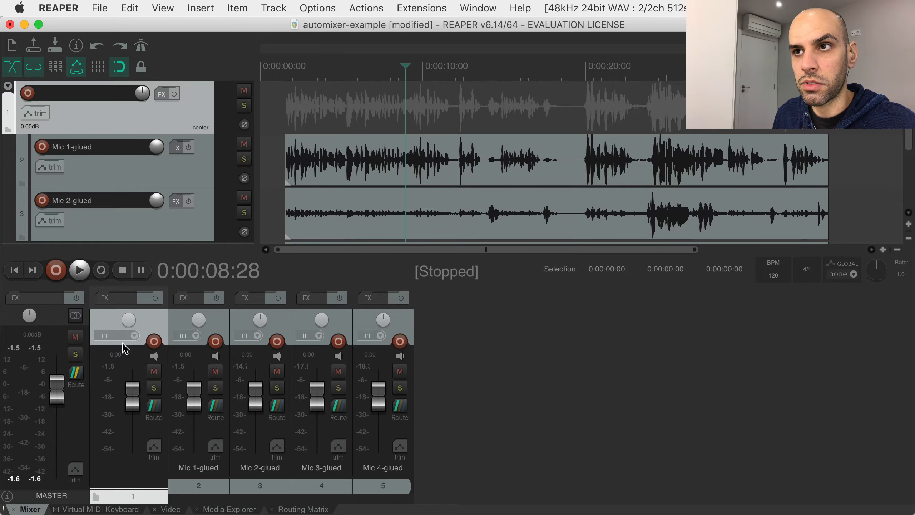
left_click(460, 384)
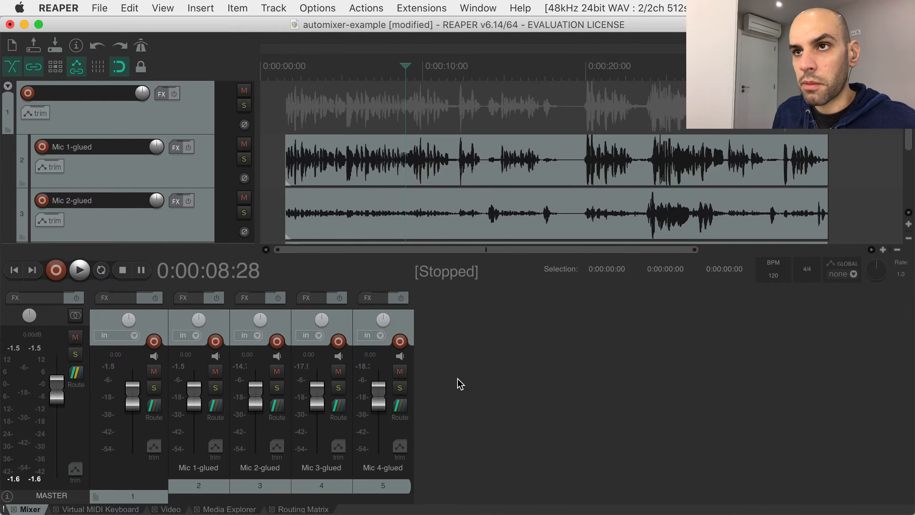
key("super+m")
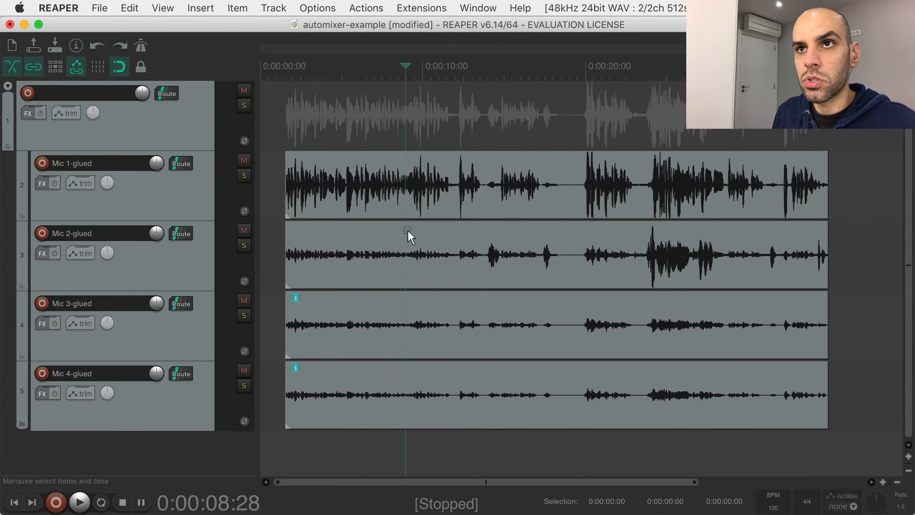
Find "automi" among the effects and add JS: leafac_Automixer to the unnamed folder track
left_click(28, 113)
left_click(367, 345)
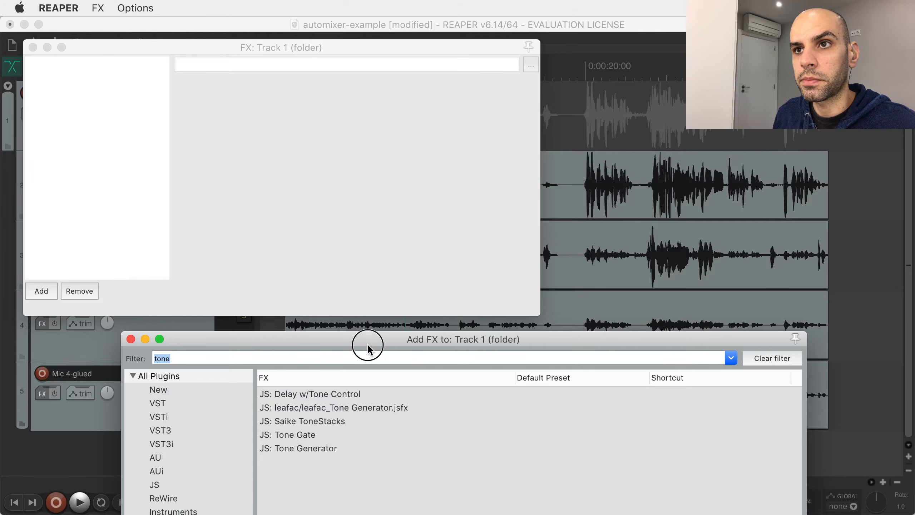
left_click_drag(368, 345, 300, 71)
type("a")
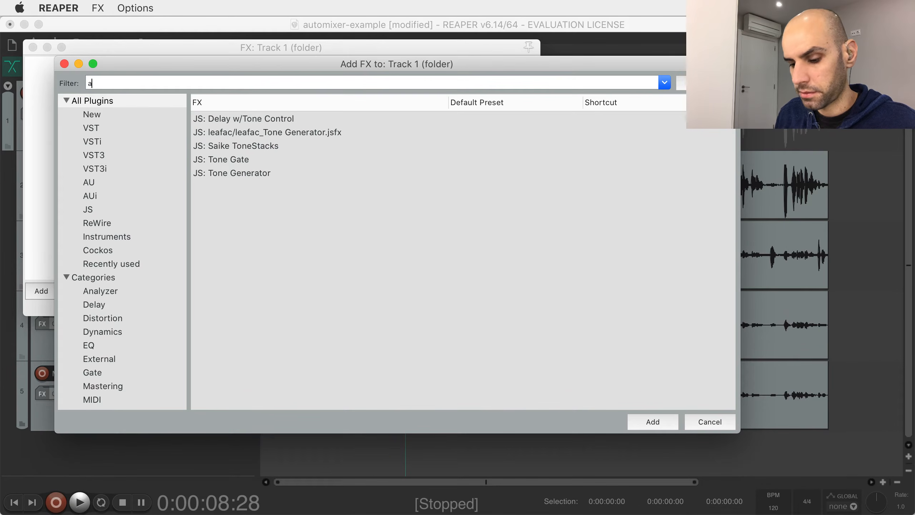
type("utomi")
double_click(231, 131)
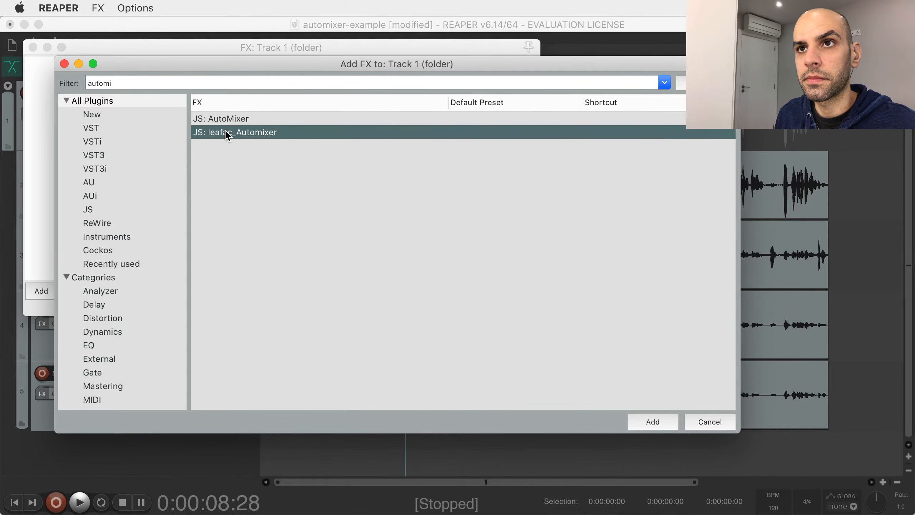
Play the project from about the 5-second mark and watch the four track meters in leafac_Automixer, keeping the track list uncovered
left_click_drag(263, 50, 566, 198)
left_click(343, 125)
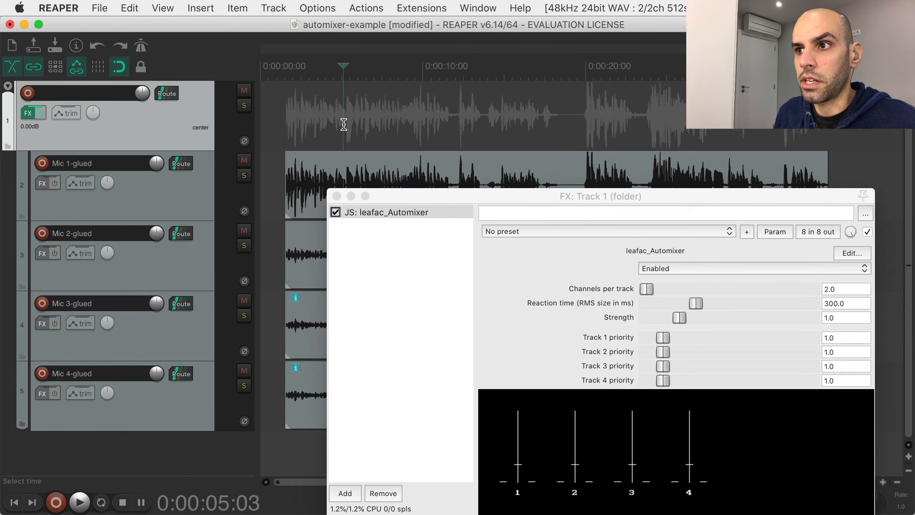
key("space")
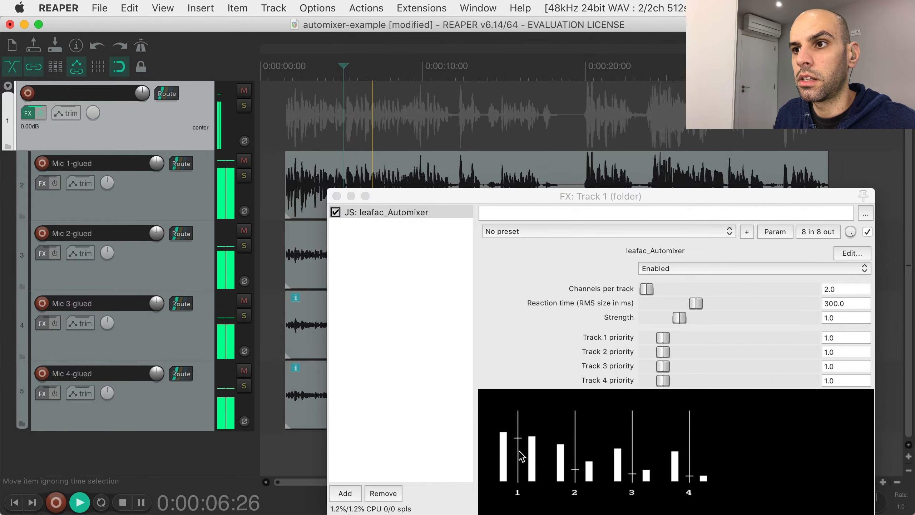
key("space")
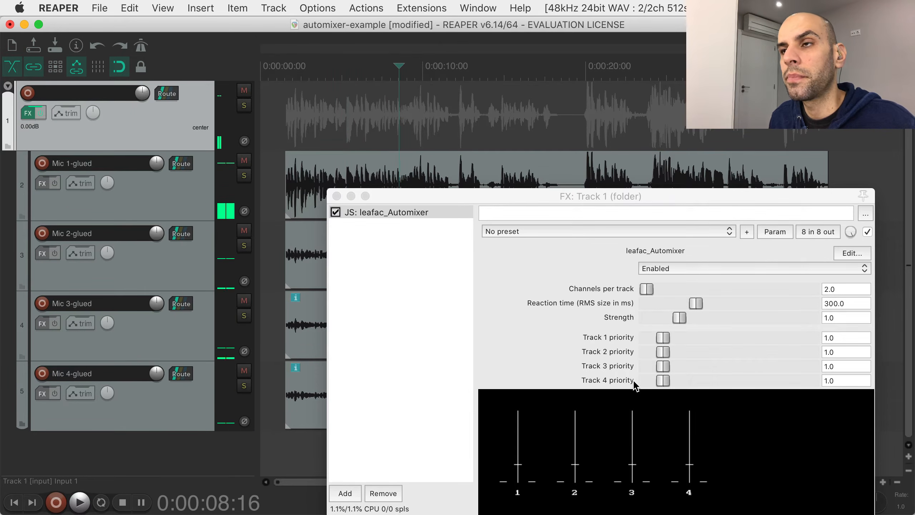
Reposition the folder track's FX window and set leafac_Automixer to Bypassed
left_click_drag(537, 197, 498, 174)
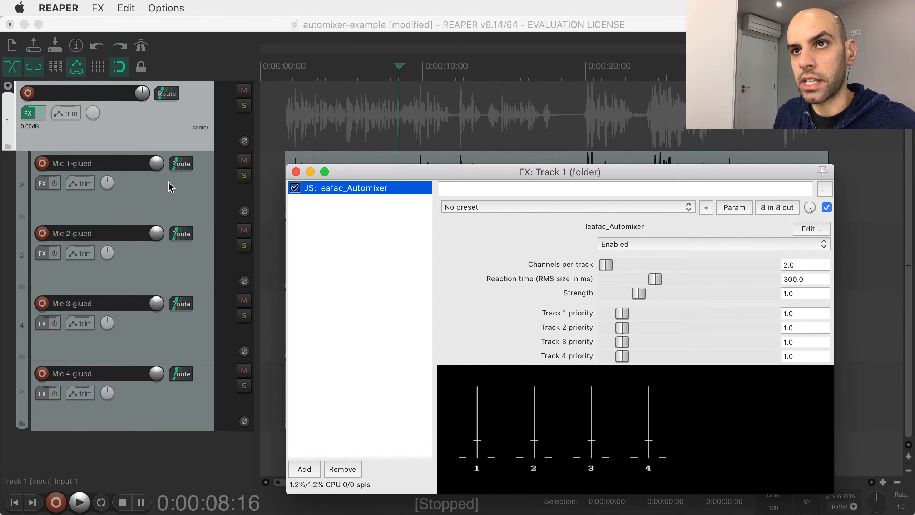
left_click_drag(373, 172, 347, 113)
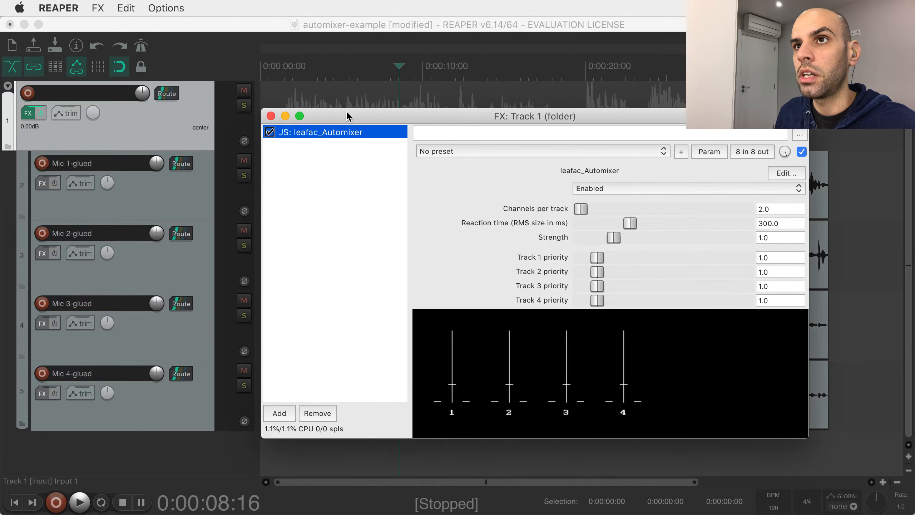
left_click_drag(347, 113, 342, 113)
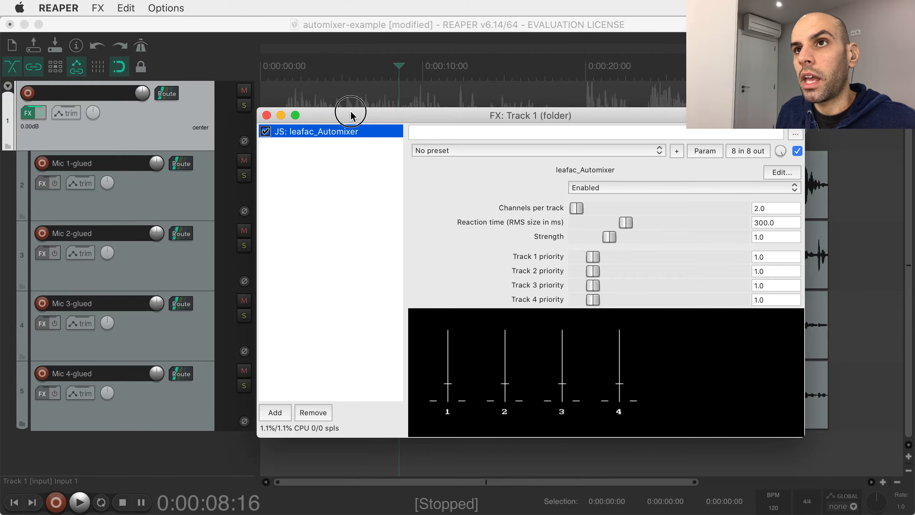
left_click_drag(350, 111, 332, 103)
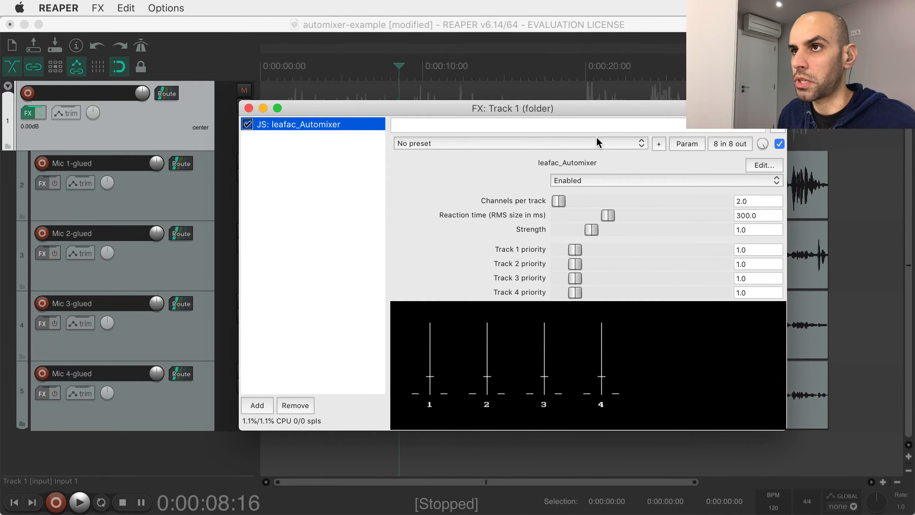
left_click(560, 180)
left_click(571, 191)
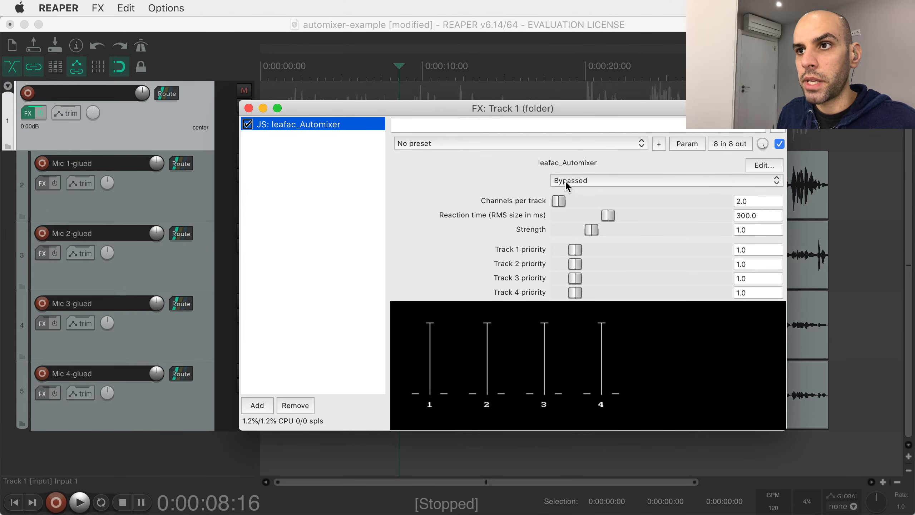
Switch off leafac_Automixer in the folder track's FX chain and reposition the FX window so the folder track stays uncovered
left_click_drag(454, 114, 541, 456)
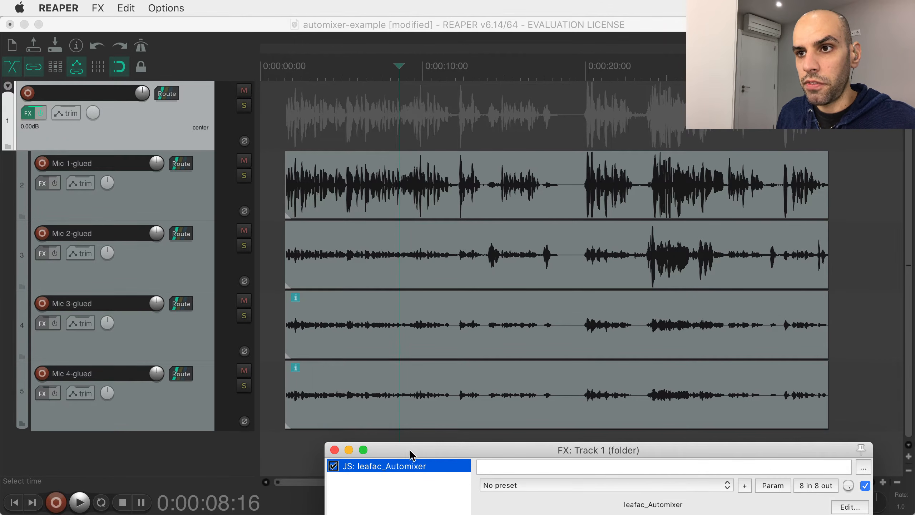
left_click_drag(411, 455, 292, 75)
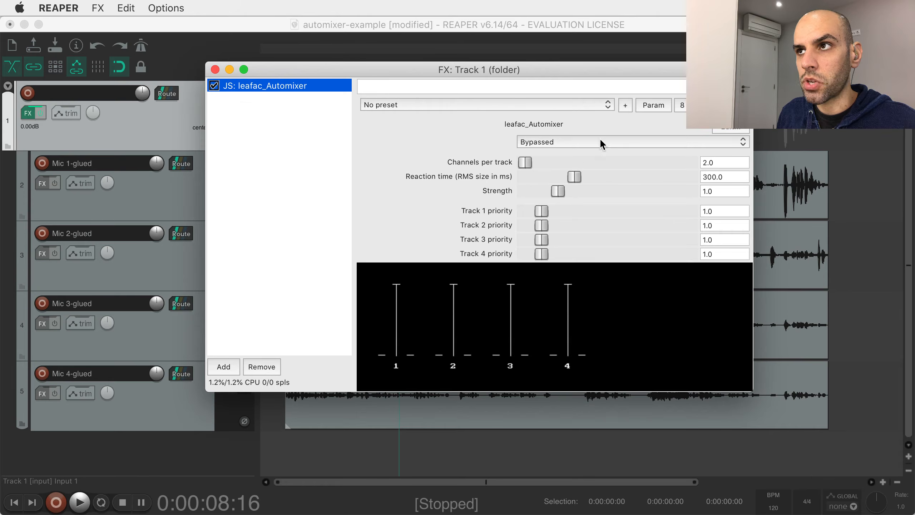
left_click(745, 106)
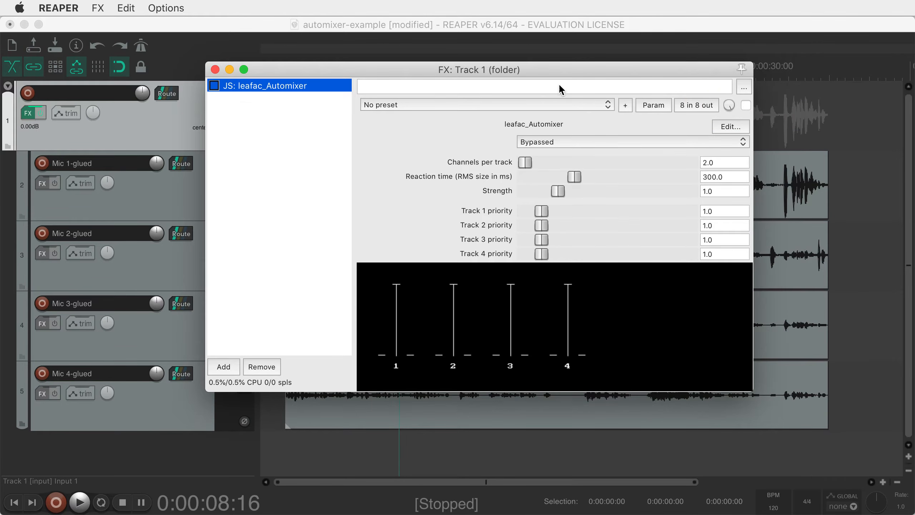
left_click_drag(509, 72, 567, 195)
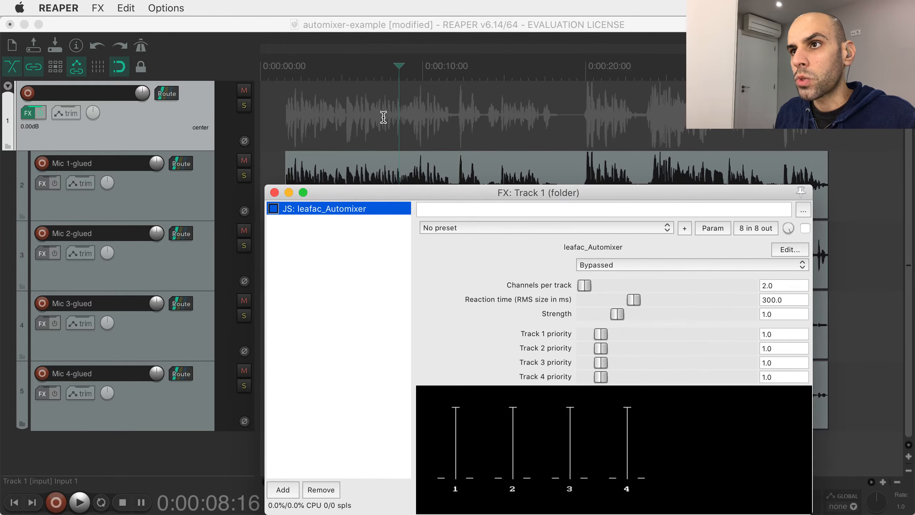
Switch leafac_Automixer's mode to Enabled and back to Bypassed while the effect is off
left_click(616, 264)
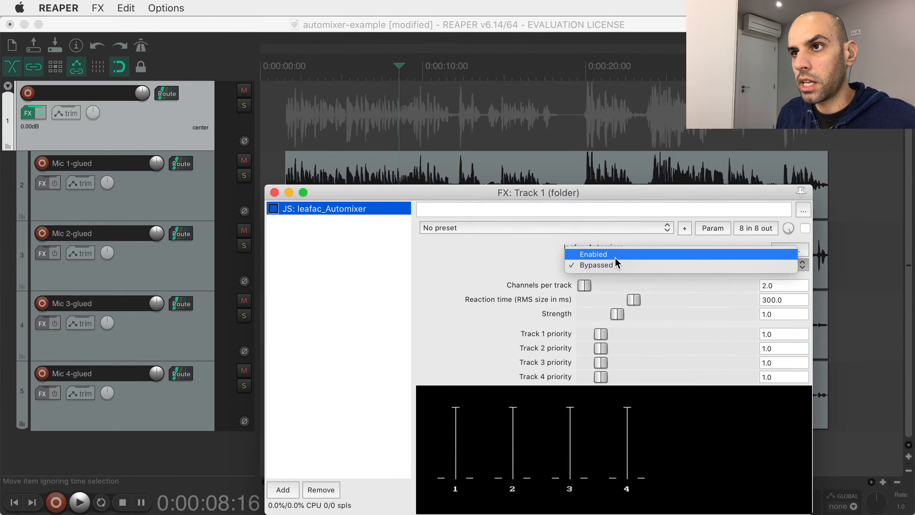
left_click(615, 257)
left_click(608, 265)
left_click(596, 275)
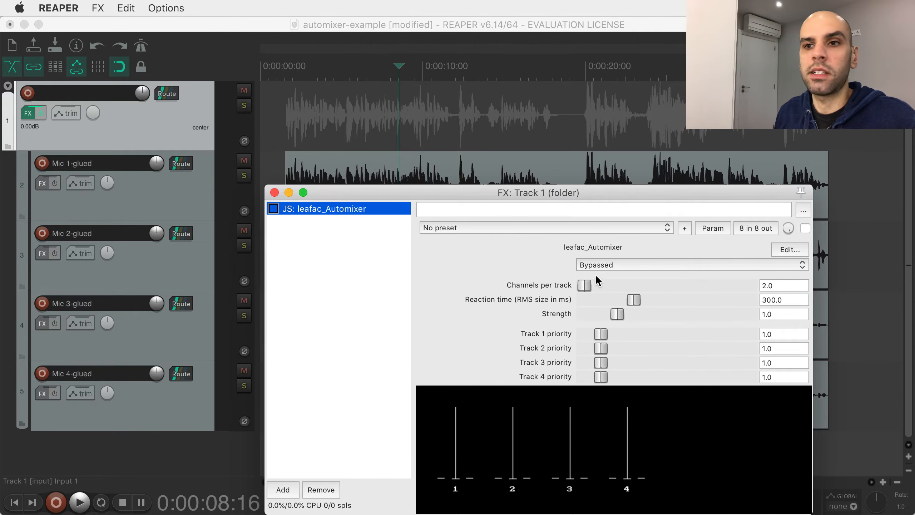
left_click(598, 264)
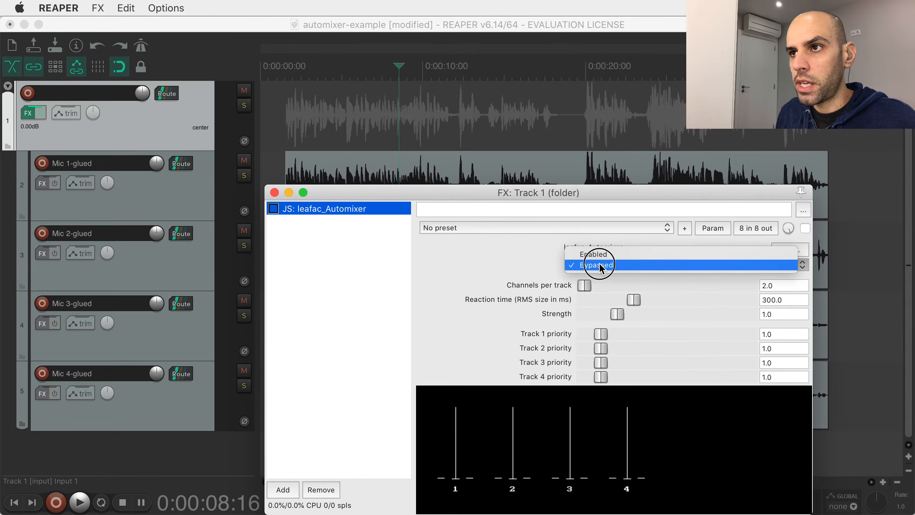
left_click(599, 263)
Play from about the 5-second mark and switch the leafac_Automixer effect on during playback to compare the folder track's meters
left_click(347, 130)
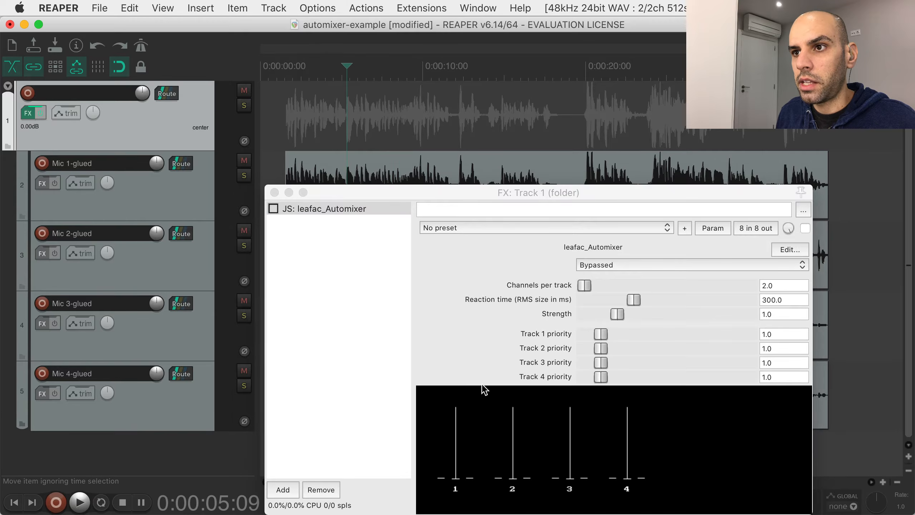
key("space")
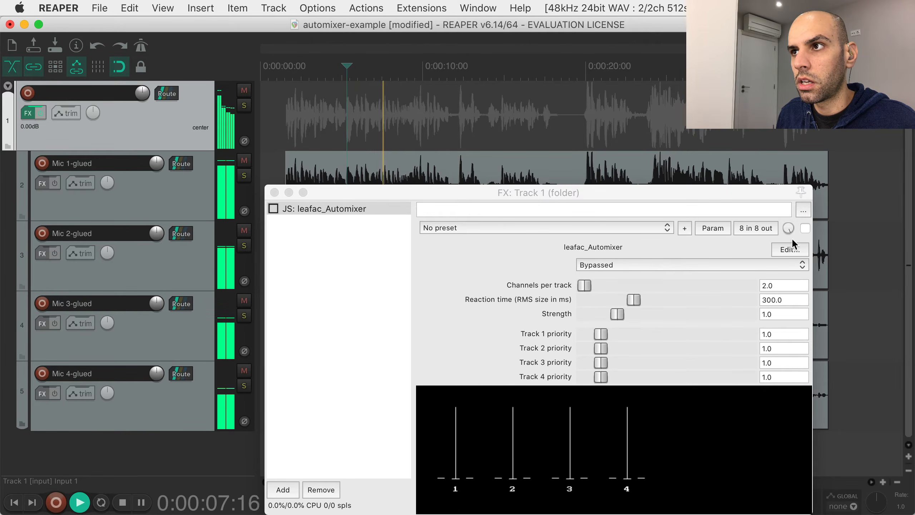
left_click(804, 227)
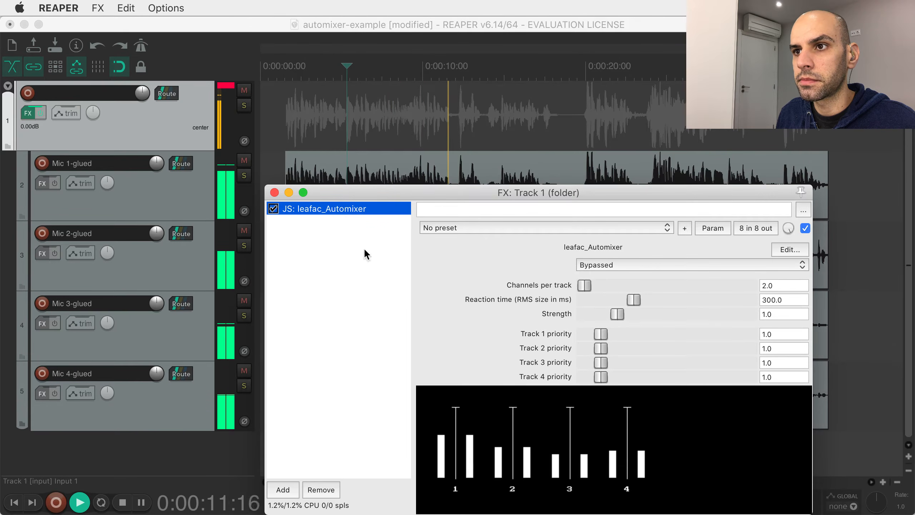
key("space")
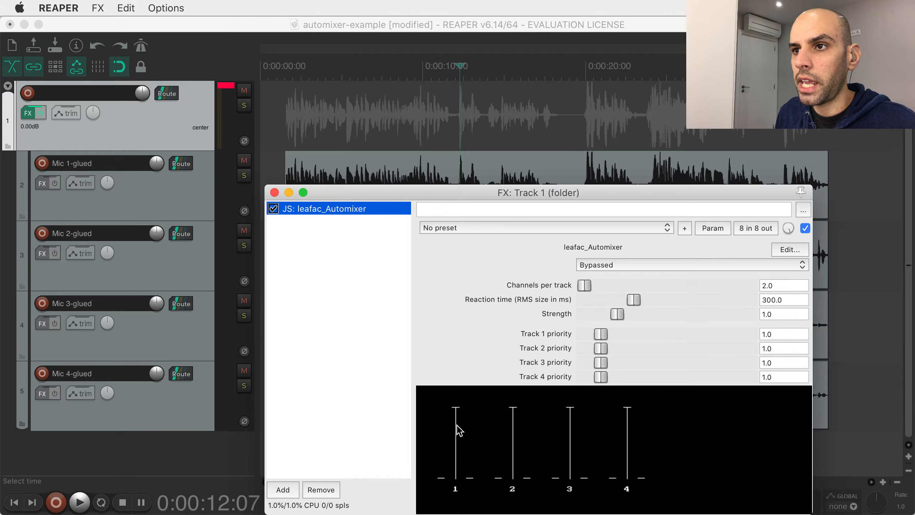
Set the leafac_Automixer mode to Enabled
left_click(616, 266)
left_click(618, 266)
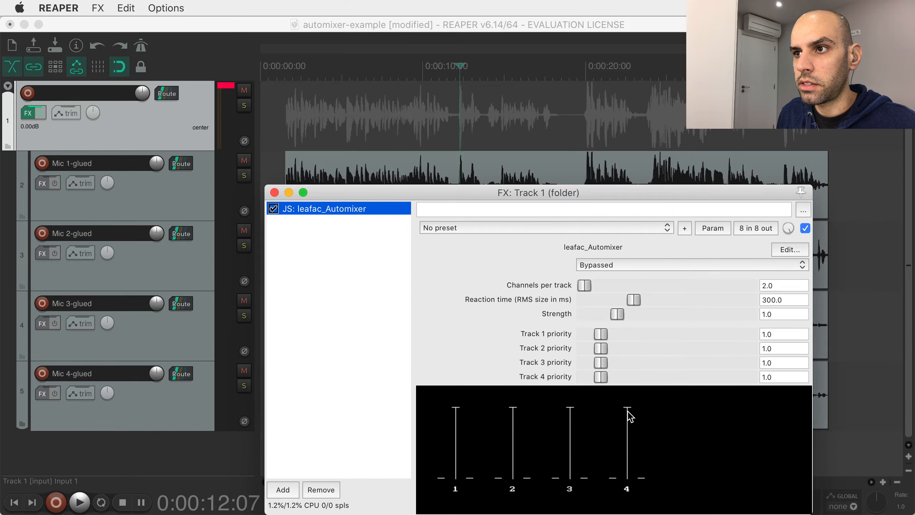
left_click(598, 256)
left_click(601, 256)
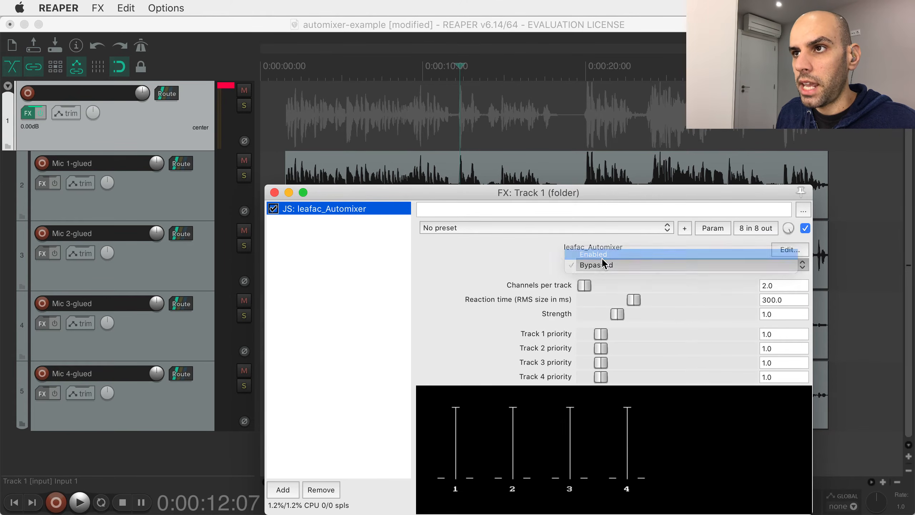
Play briefly from about the 5-second mark with automixing enabled, and reset the folder track's clip indicator
left_click(347, 140)
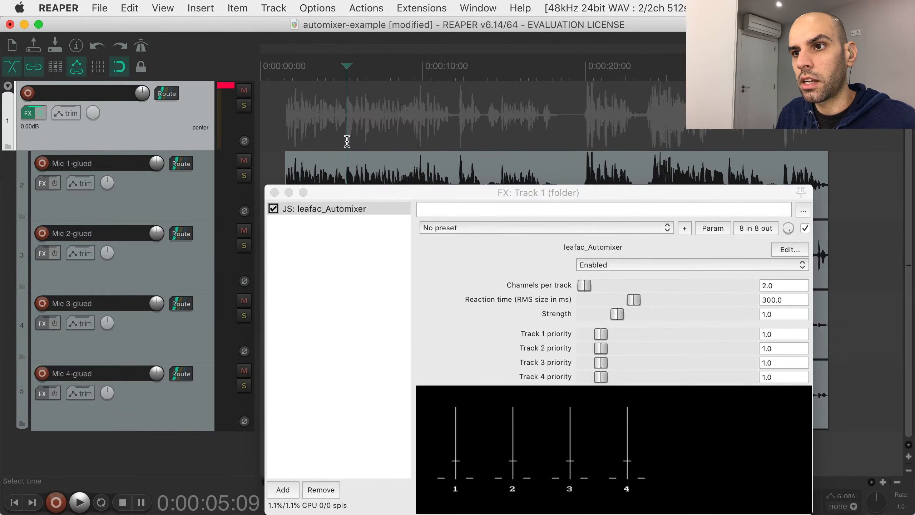
key("space")
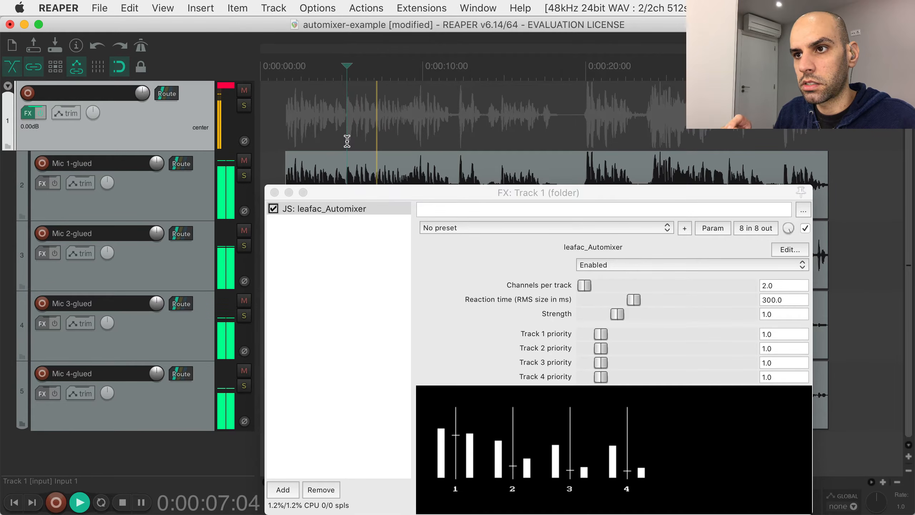
key("space")
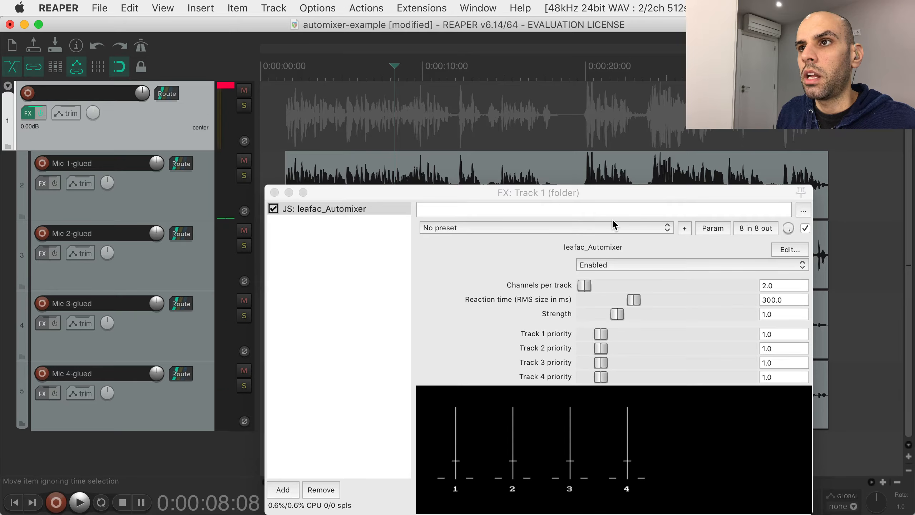
left_click(226, 85)
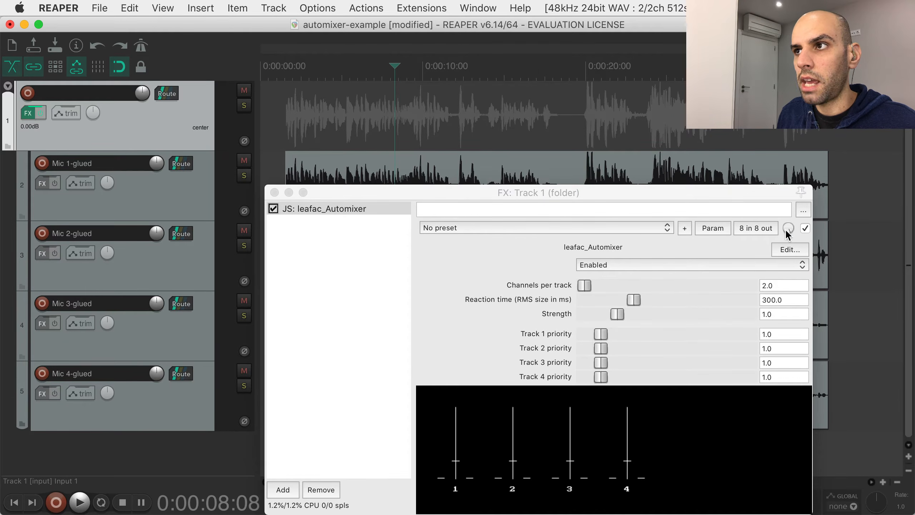
Switch leafac_Automixer off, play from about the 2-second mark, and switch it on during playback to compare the folder's meter channels
left_click(805, 228)
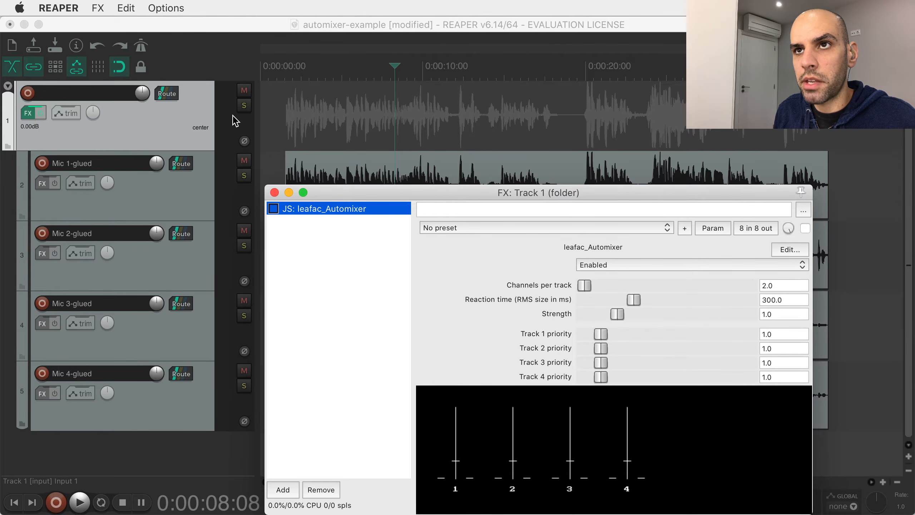
left_click(296, 134)
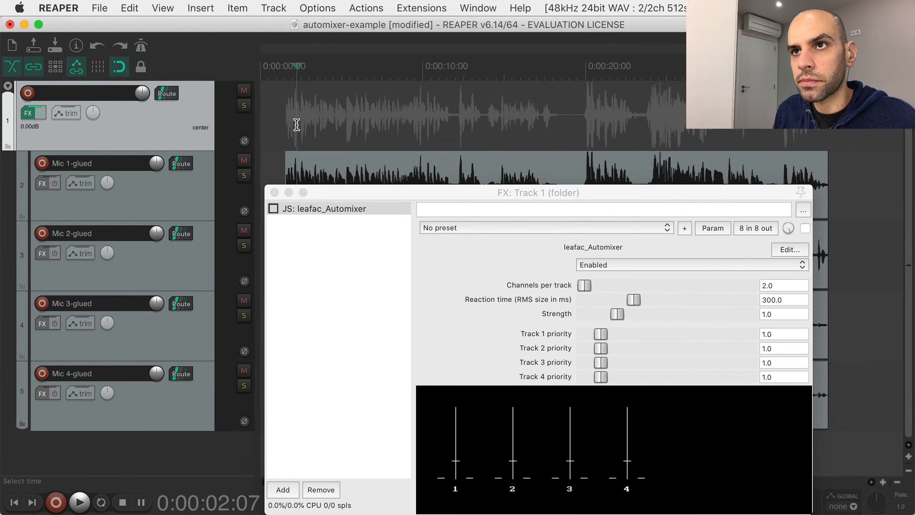
key("space")
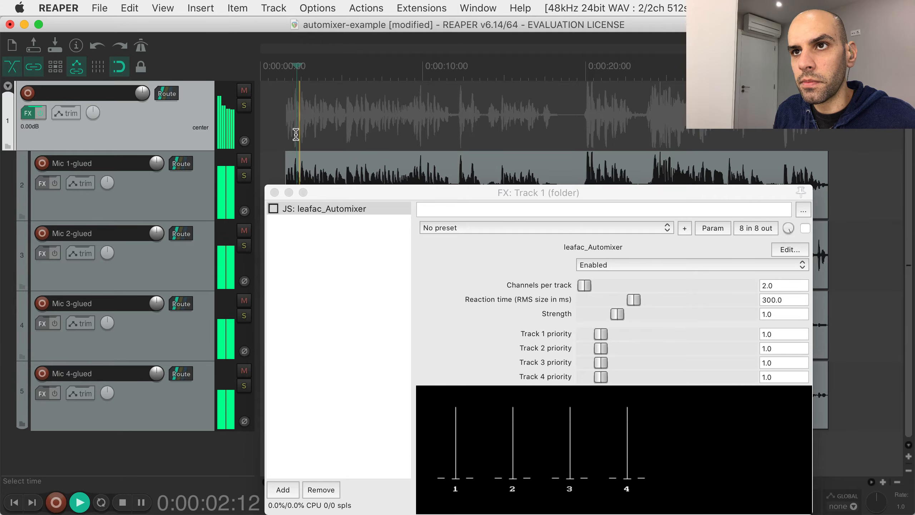
left_click(273, 208)
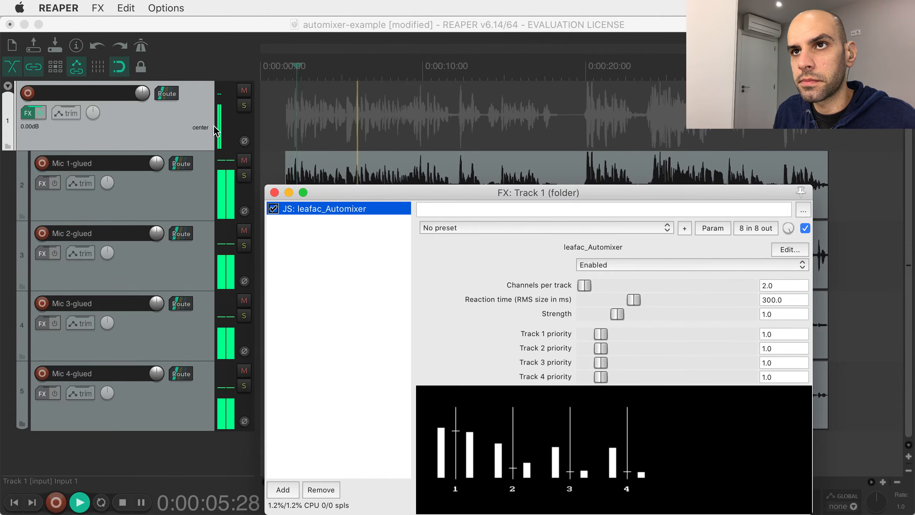
key("space")
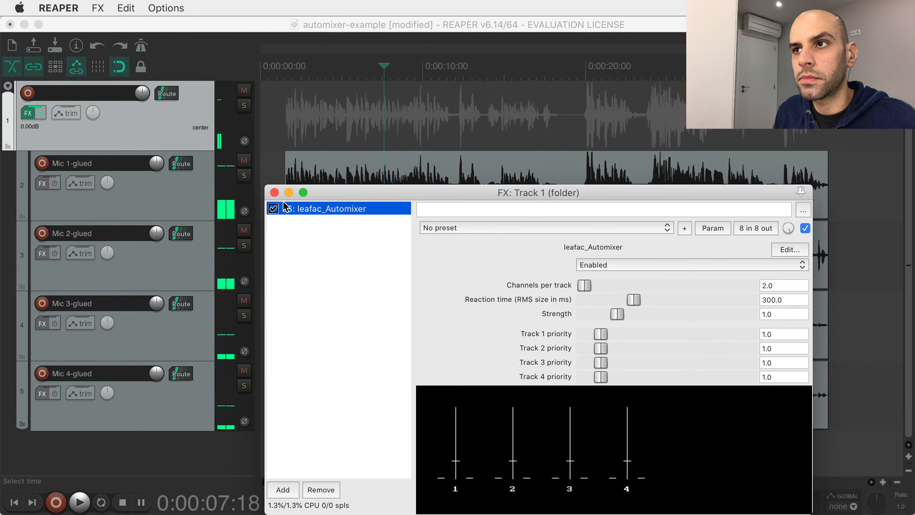
Review the Enabled and Bypassed mode options of leafac_Automixer, keeping Enabled
left_click(651, 265)
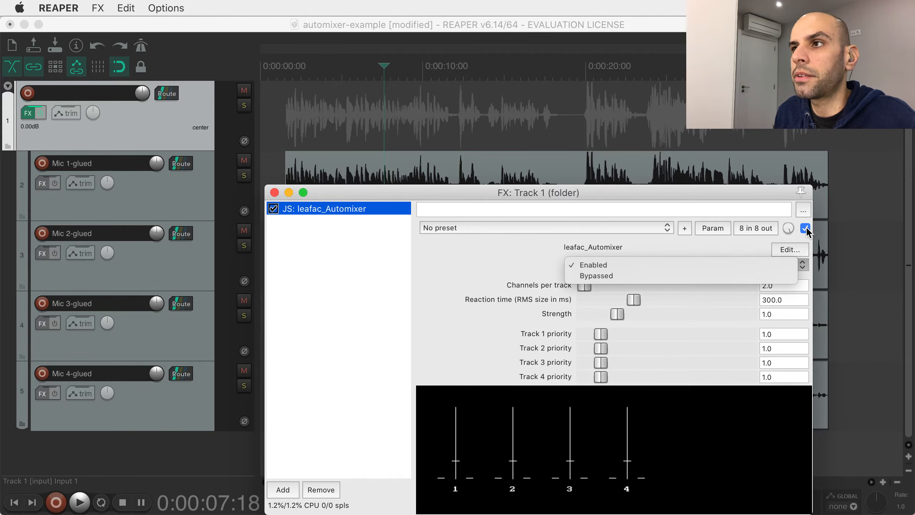
left_click(594, 242)
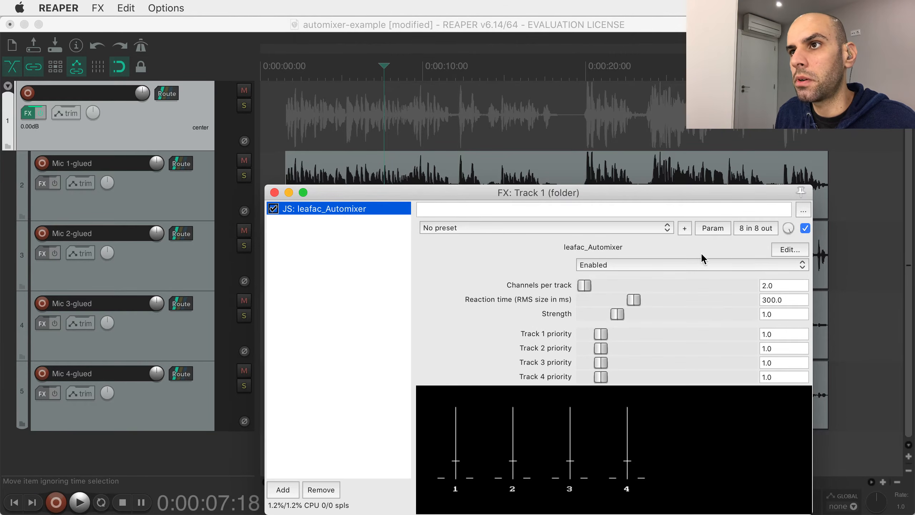
left_click(614, 264)
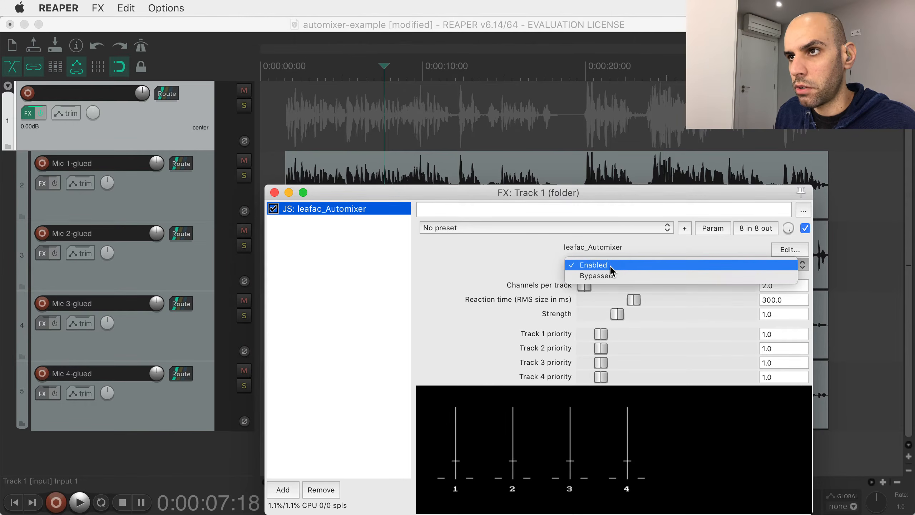
left_click(610, 264)
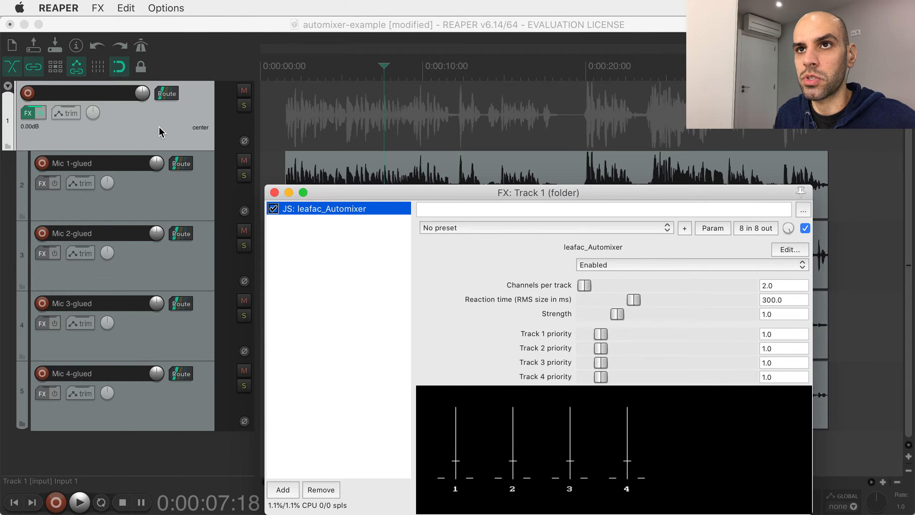
Look at the folder track's routing settings and its available track channel counts, and close the routing window unchanged
left_click(161, 94)
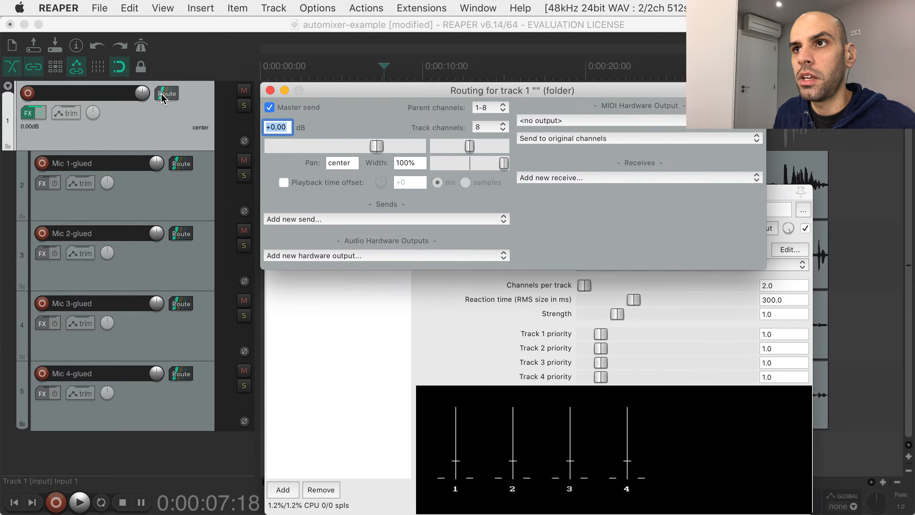
left_click(495, 128)
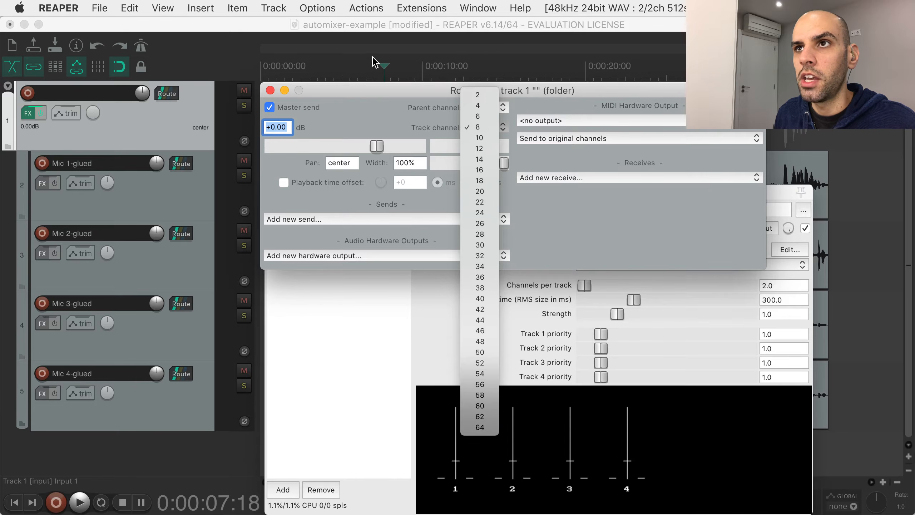
left_click(360, 91)
left_click_drag(360, 91, 357, 93)
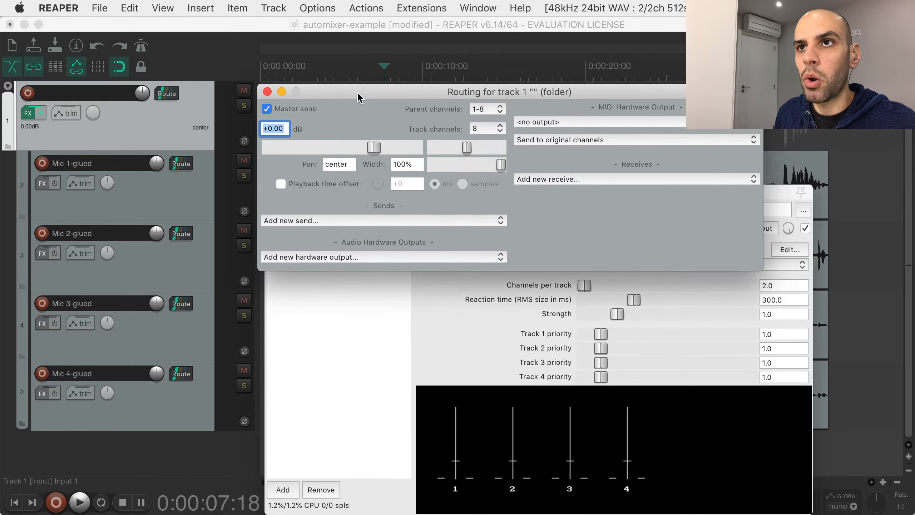
left_click(267, 91)
Try Channels per track at 32 and 2 in leafac_Automixer, and set it to 4
left_click_drag(584, 286, 761, 292)
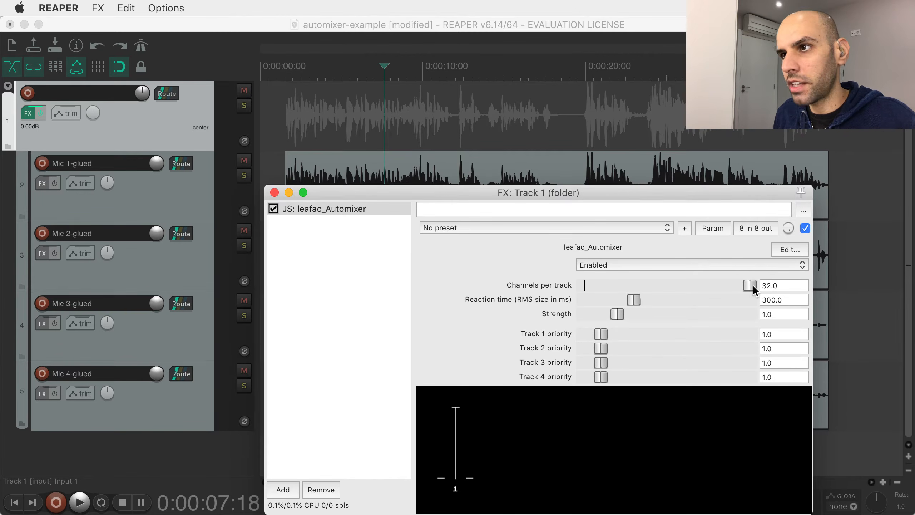
left_click_drag(752, 285, 587, 286)
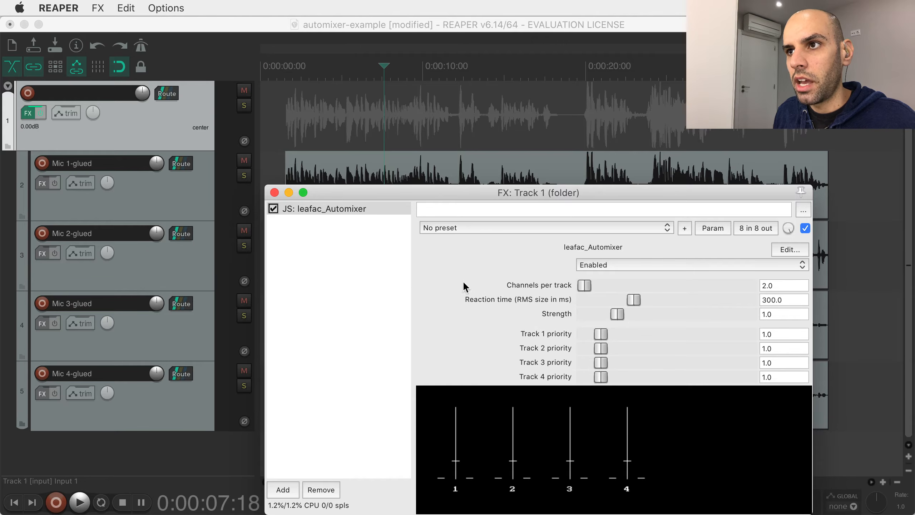
left_click_drag(585, 284, 592, 287)
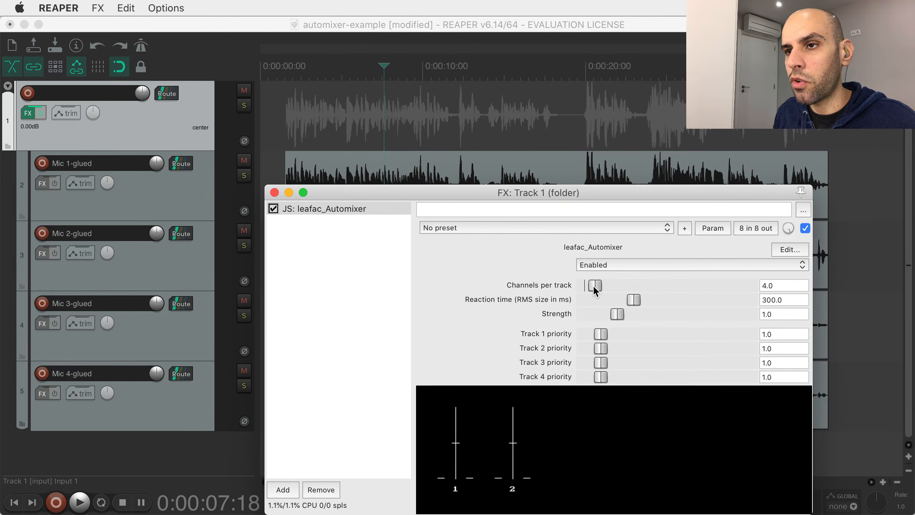
Select Mic 1-glued and Mic 2-glued as one pair, and Mic 3-glued and Mic 4-glued as the other
left_click(179, 200)
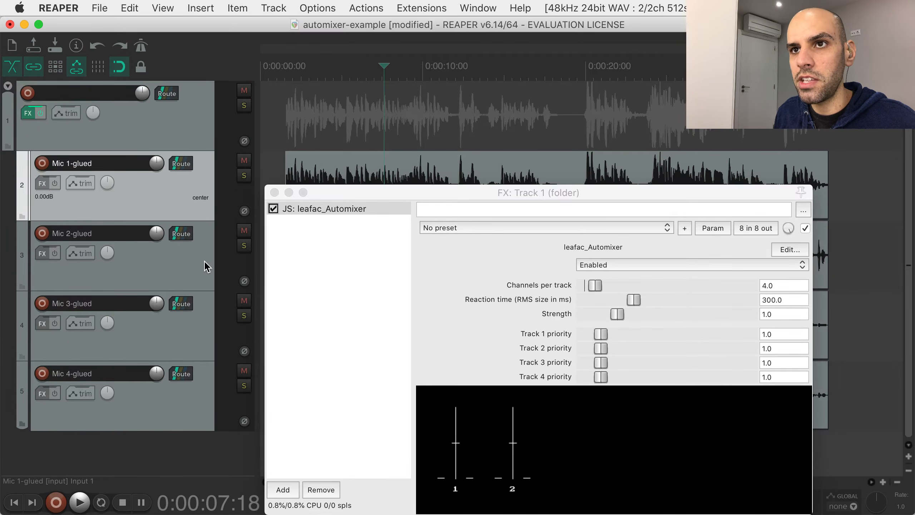
left_click(198, 266, "shift")
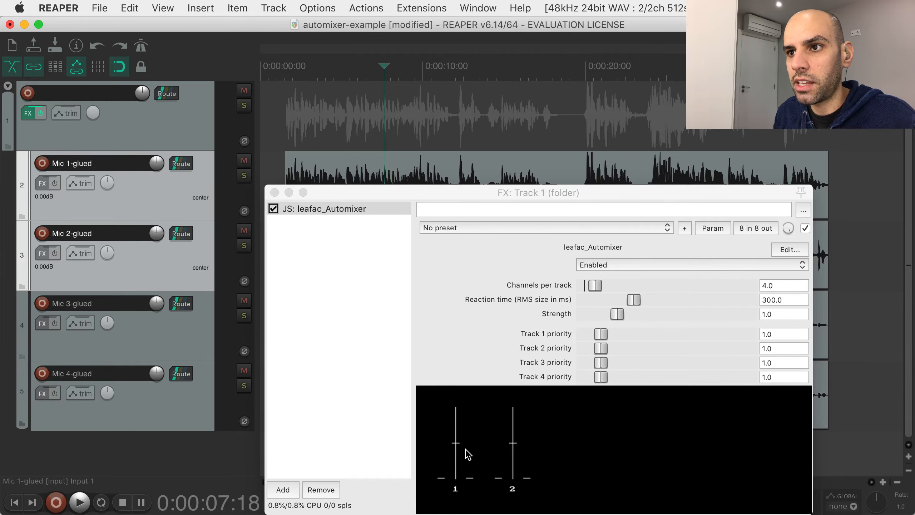
left_click(199, 344)
left_click(196, 401, "shift")
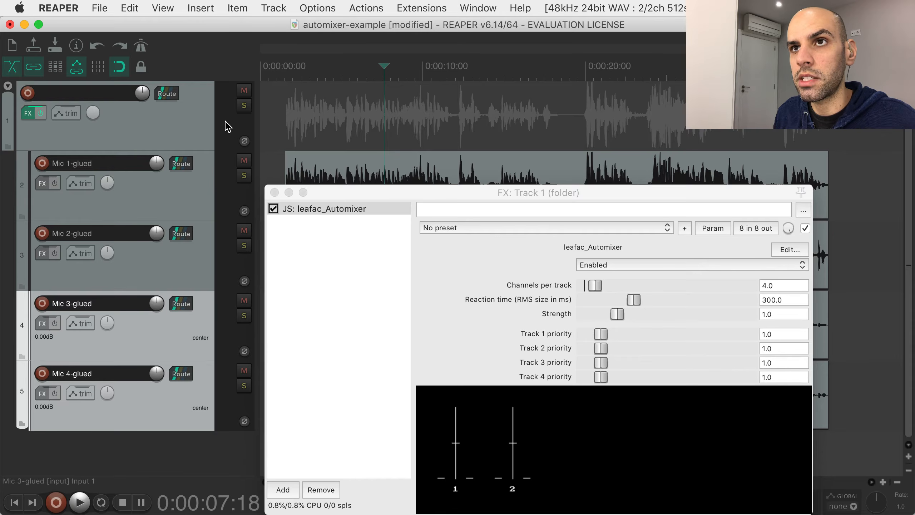
Play the project from about 3 seconds to check the paired mics, and set Channels per track to 2 in leafac_Automixer
left_click(306, 124)
key("space")
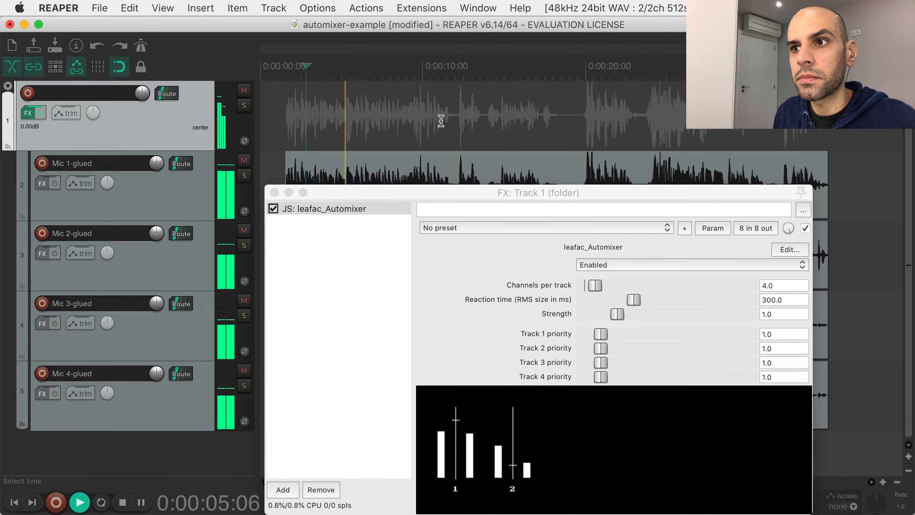
key("space")
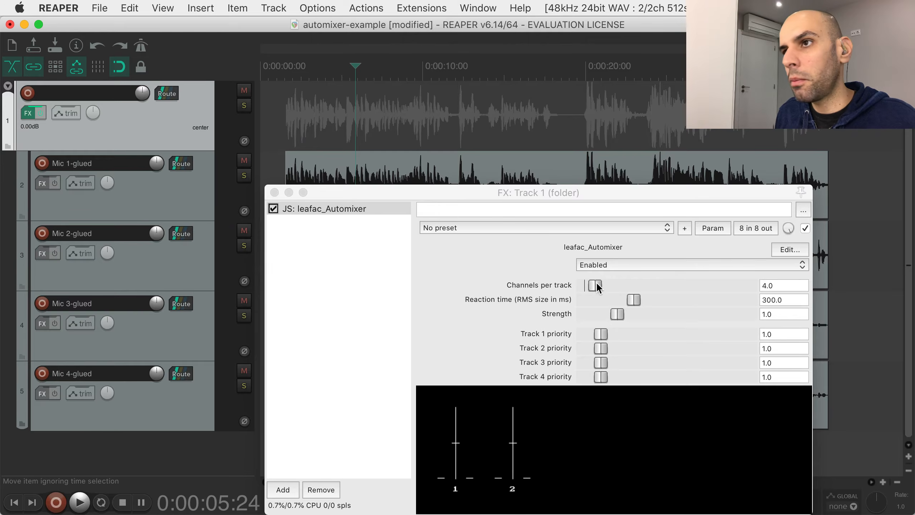
left_click_drag(595, 285, 576, 287)
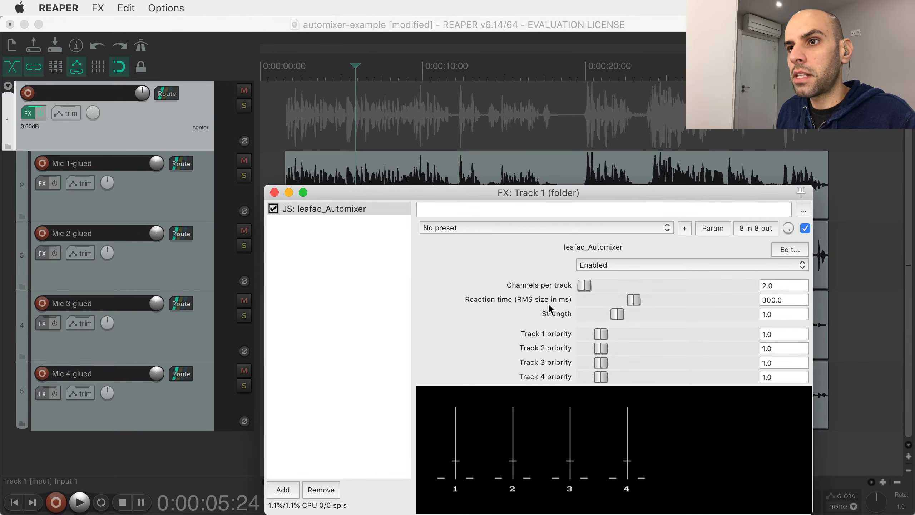
Add ReaComp to the folder track's FX chain after leafac_Automixer
left_click(283, 489)
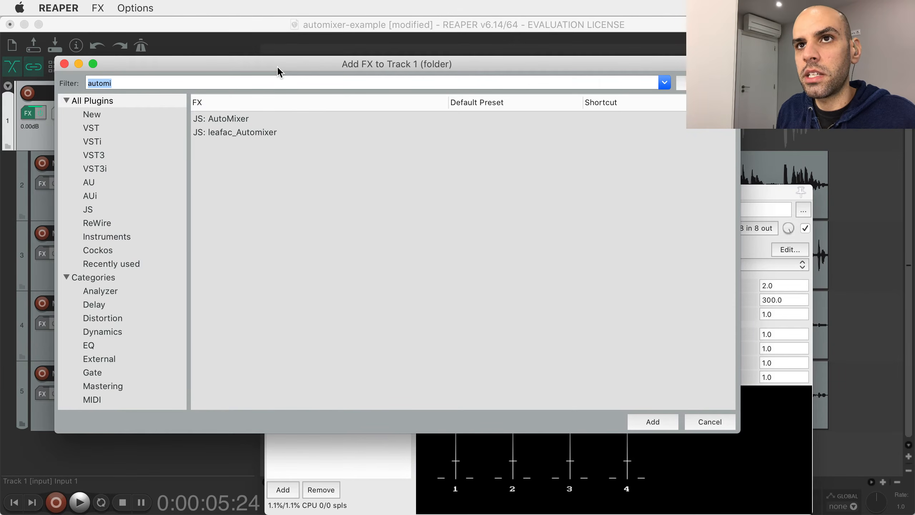
type("reacomp")
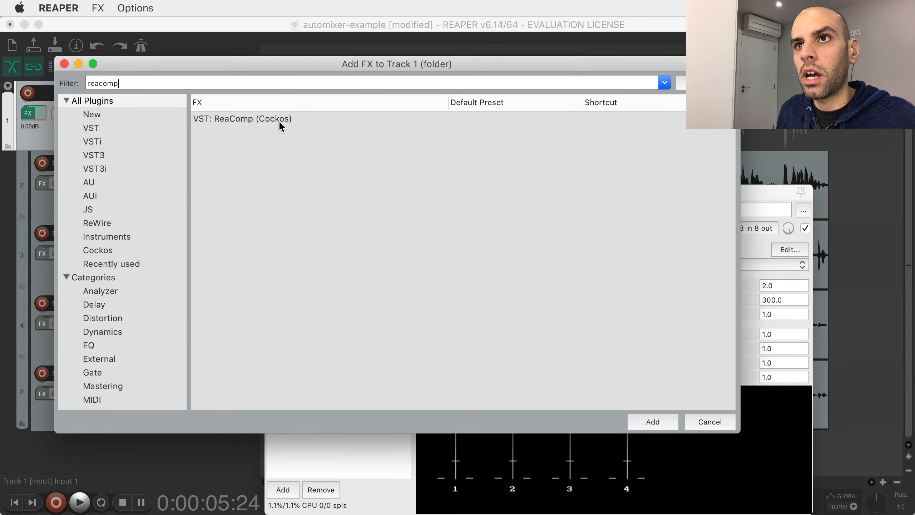
double_click(279, 120)
left_click_drag(452, 193, 400, 162)
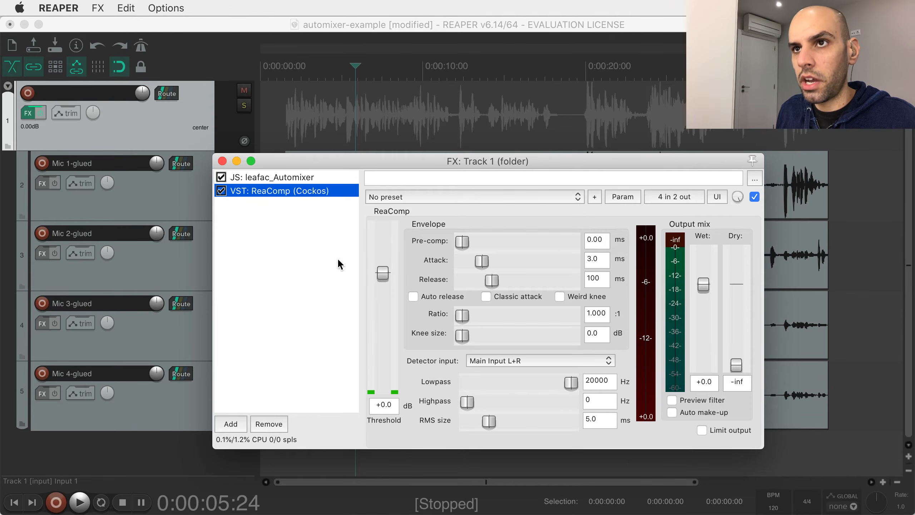
Look at leafac_Automixer's settings again, and remove ReaComp from the folder track's FX chain
left_click(266, 180)
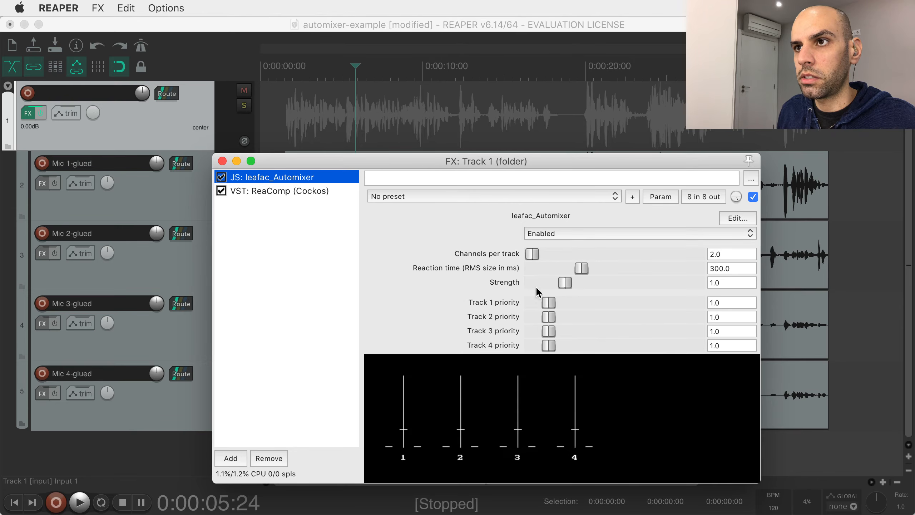
left_click(267, 190)
key("Delete")
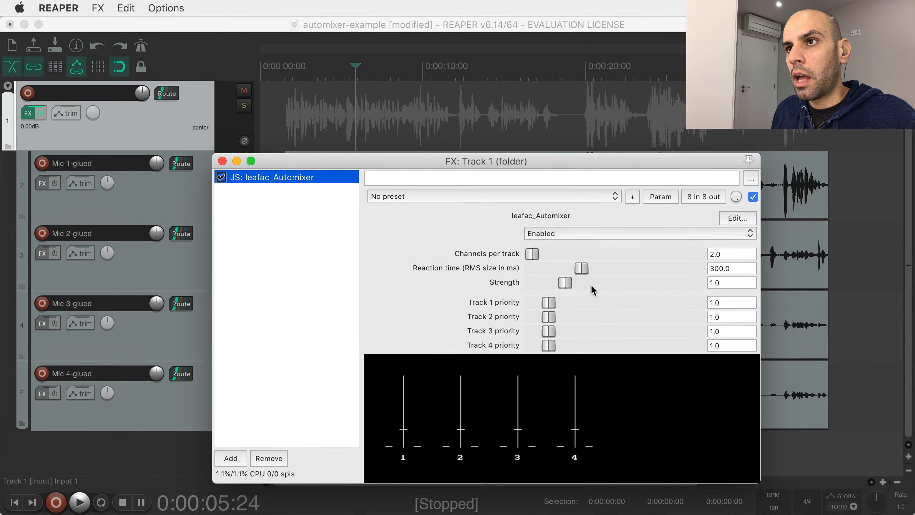
Try leafac_Automixer's Reaction time at 0 ms, and reset it to 300 ms
left_click_drag(589, 276, 517, 272)
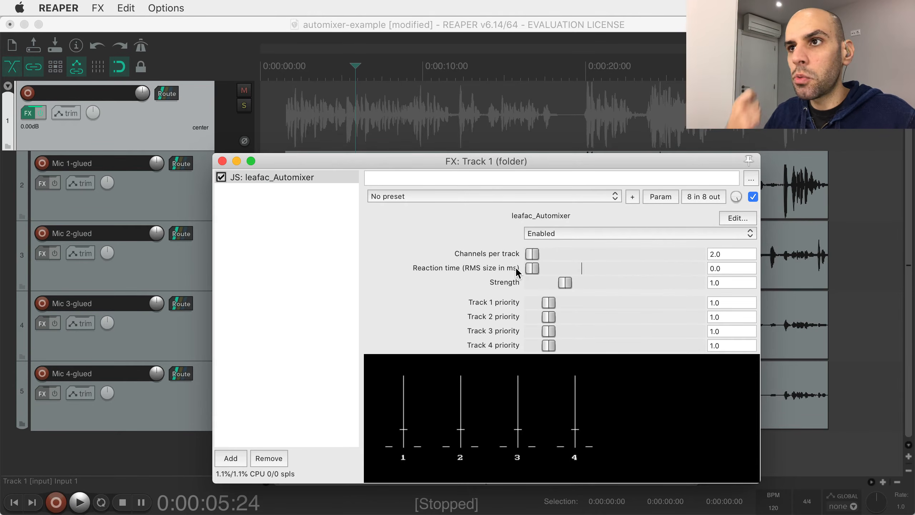
double_click(556, 268)
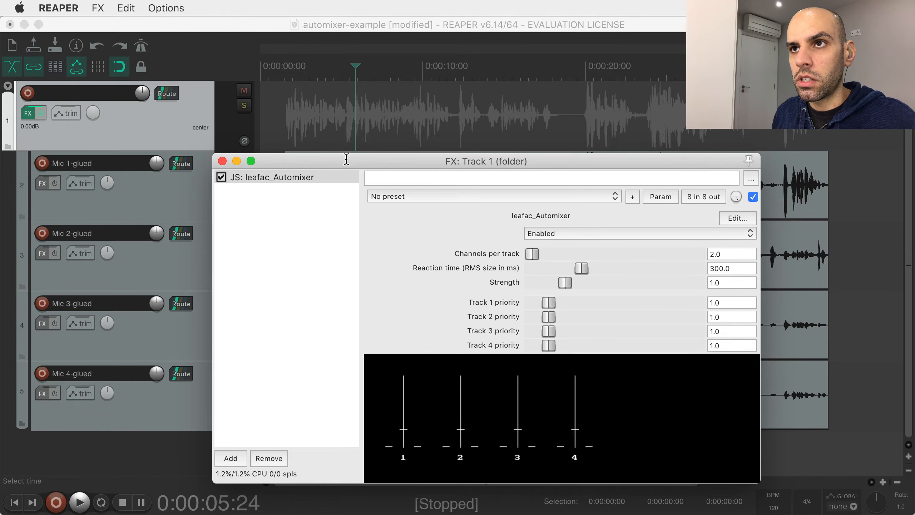
Play the project from about 11 seconds, raise Reaction time to 1000 ms while it plays, and stop playback
left_click_drag(346, 164, 354, 227)
left_click(439, 112)
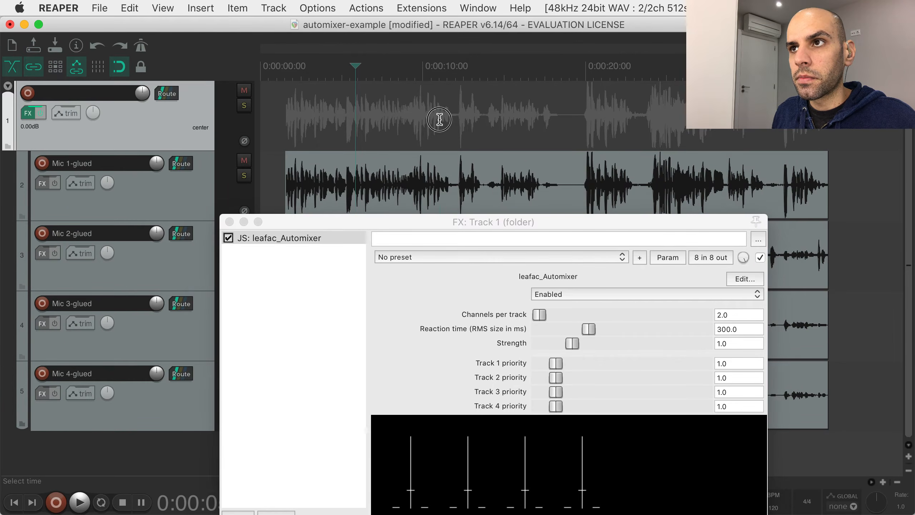
key("space")
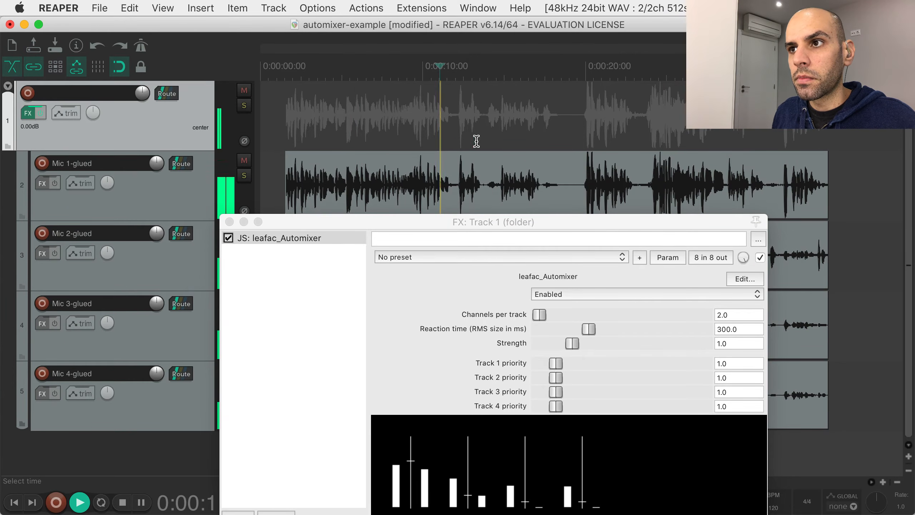
left_click(588, 328)
left_click_drag(588, 328, 774, 329)
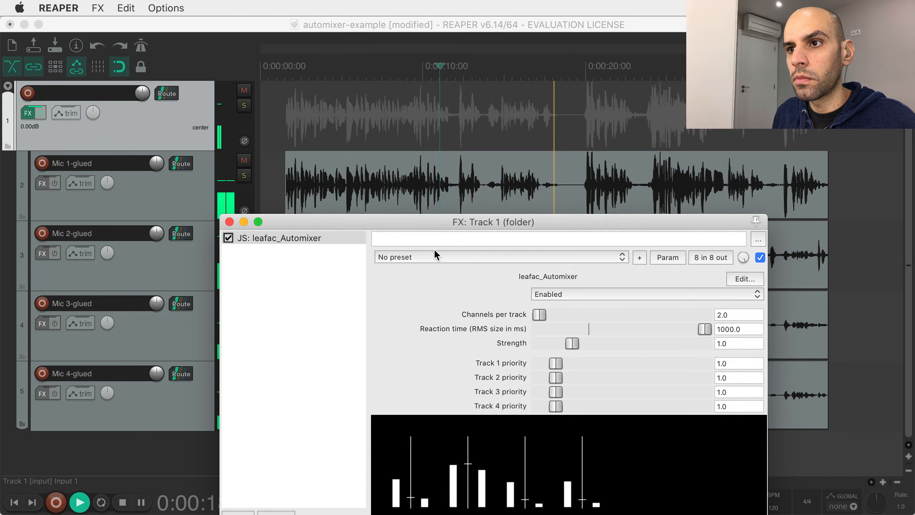
key("space")
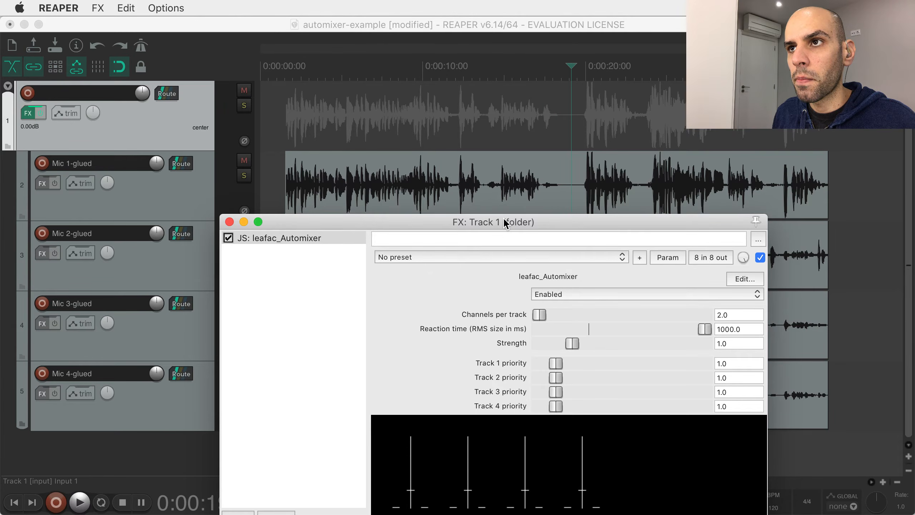
Place the edit cursor at about 12 seconds, and reset leafac_Automixer's Reaction time to 300 ms
left_click(464, 141)
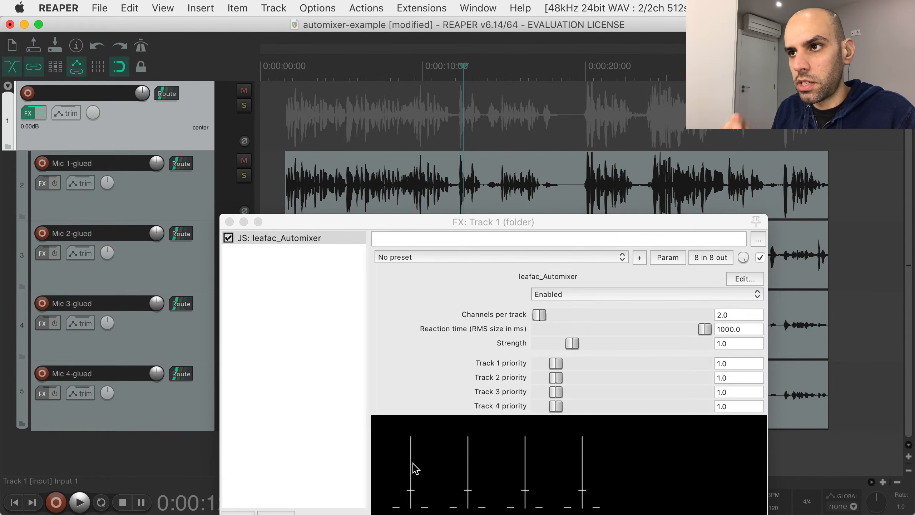
left_click_drag(643, 221, 649, 155)
left_click(590, 263)
left_click_drag(591, 264, 591, 265)
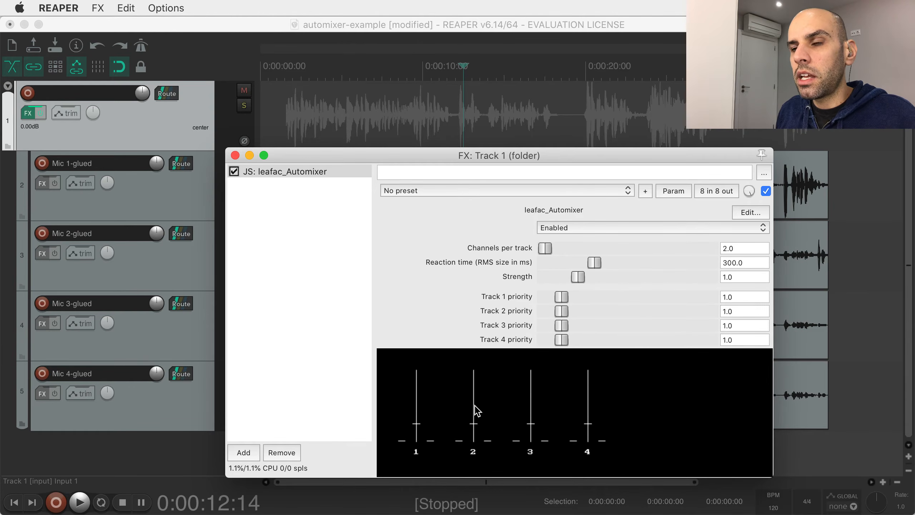
Sweep leafac_Automixer's Reaction time through 682.7 ms and 1000 ms, and lower it to 0 ms
left_click_drag(596, 264, 573, 267)
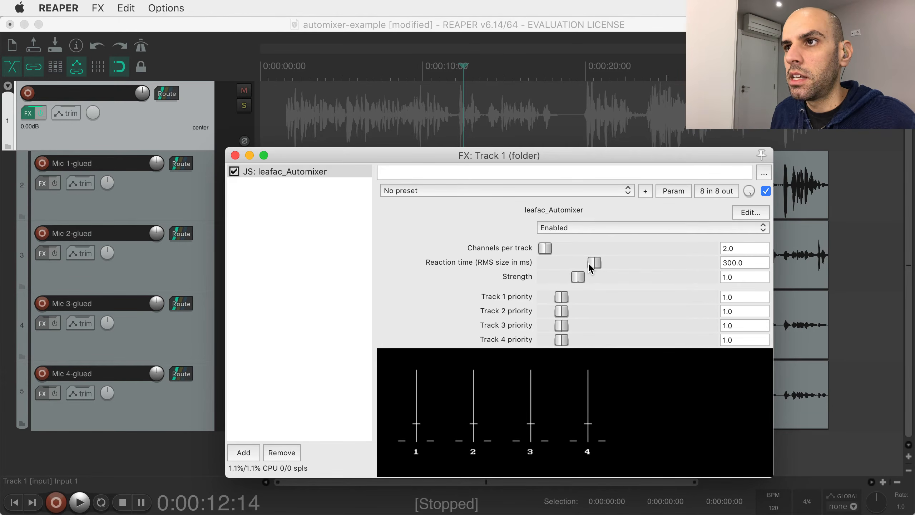
left_click_drag(589, 264, 664, 264)
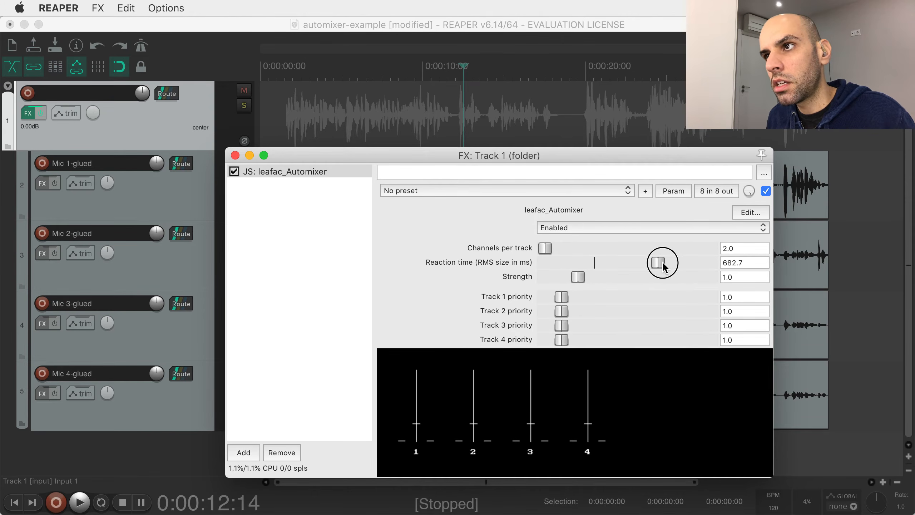
left_click_drag(577, 156, 585, 173)
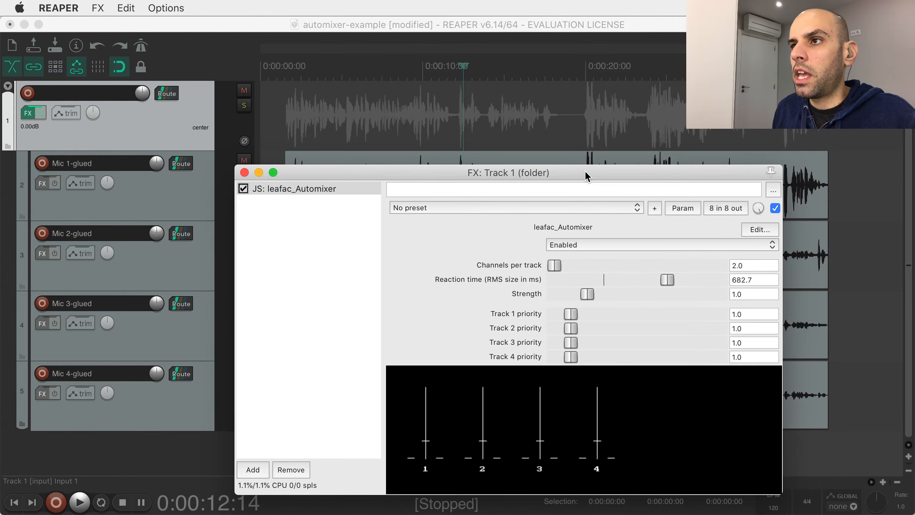
left_click_drag(676, 275, 728, 284)
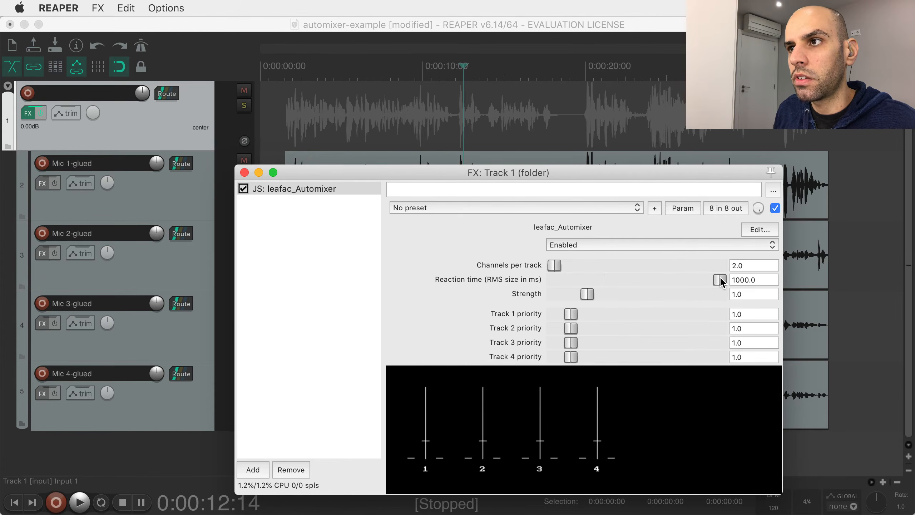
left_click_drag(717, 282, 544, 274)
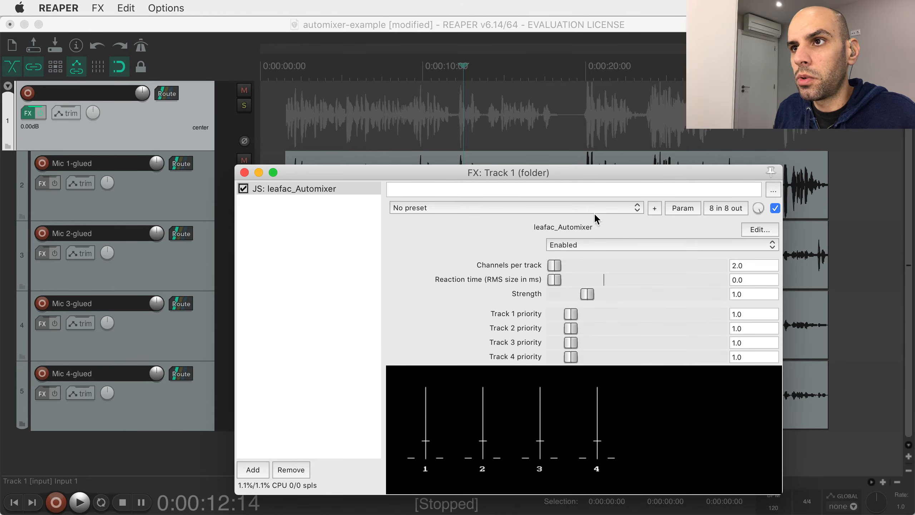
Play the project from about 16 seconds, raise Reaction time to about 63.7 ms during playback, and stop
left_click_drag(559, 170, 559, 175)
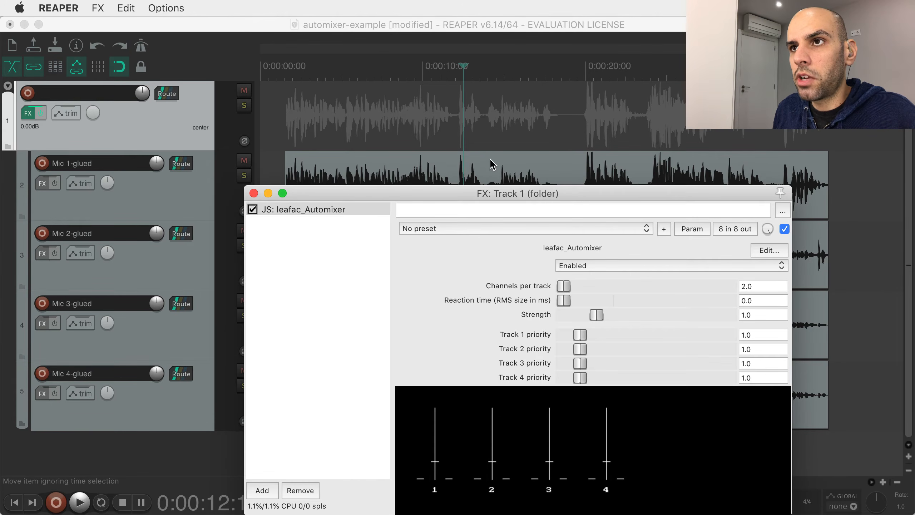
left_click(517, 131)
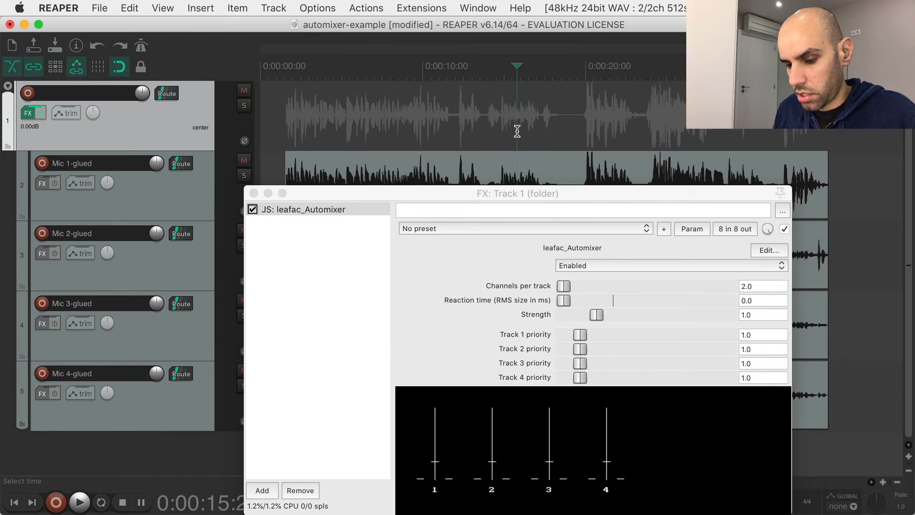
key("space")
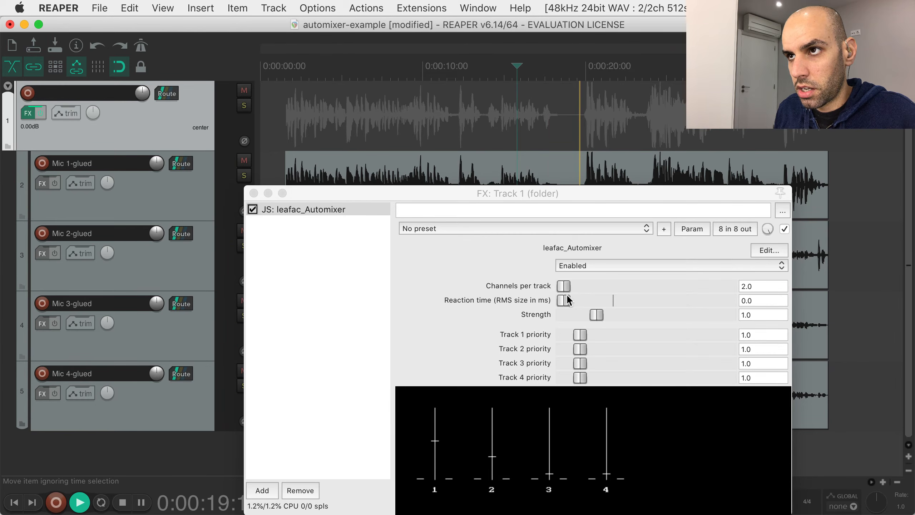
left_click_drag(566, 300, 572, 300)
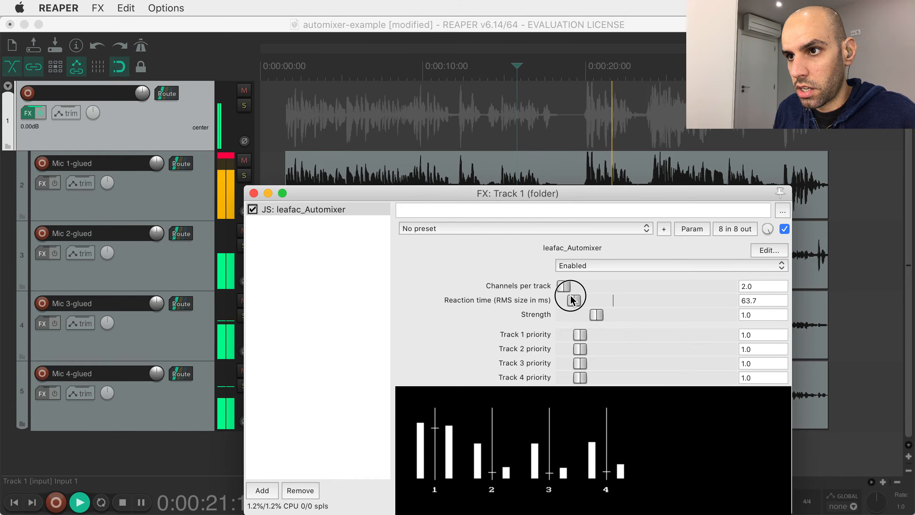
key("space")
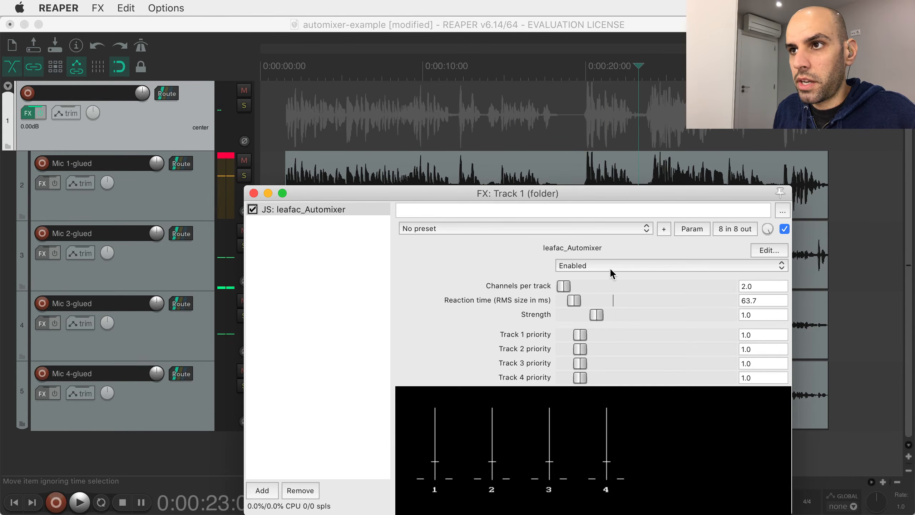
Lower Reaction time to about 51.4 ms, and play a short passage from about 21 seconds
left_click_drag(574, 301, 571, 302)
left_click(609, 118)
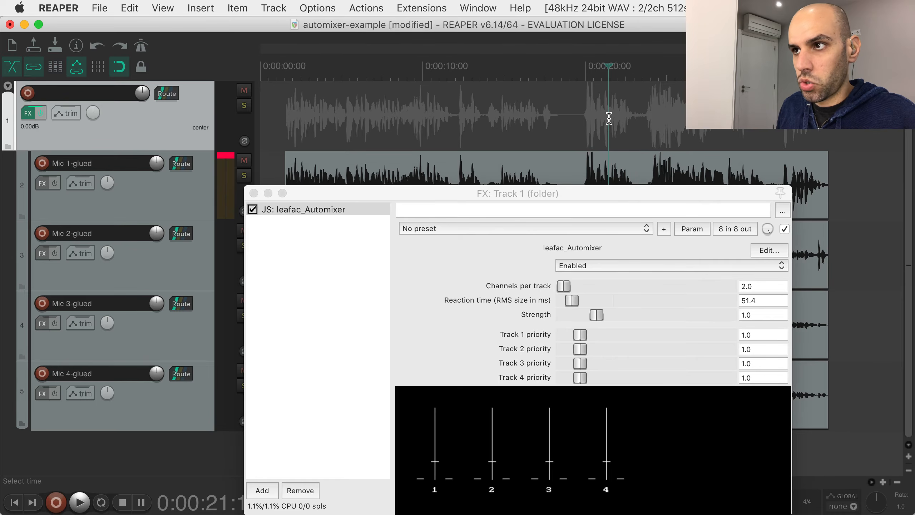
key("space")
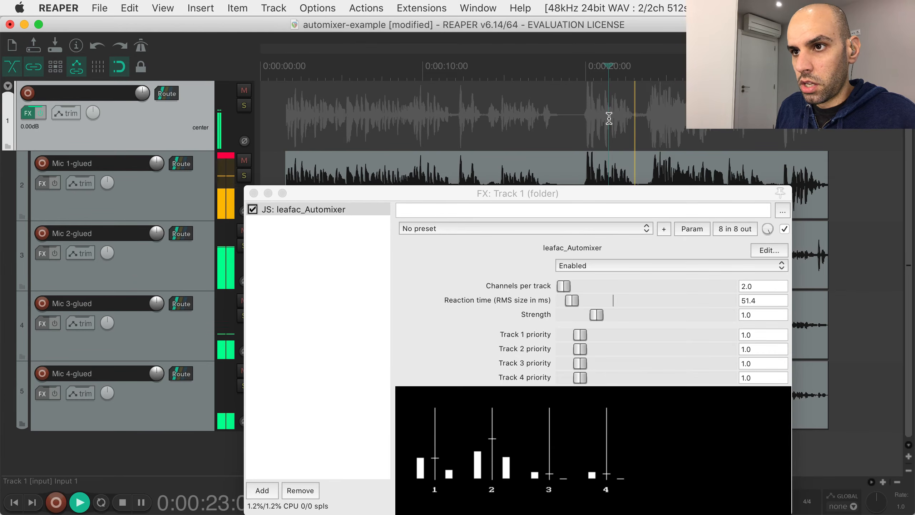
key("space")
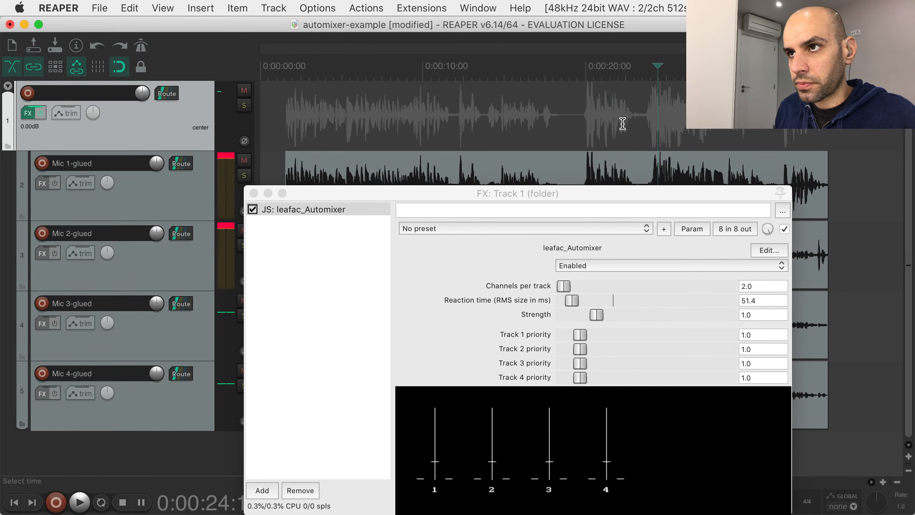
Drop the Reaction time of leafac_Automixer to 0 ms, and restore its 300 ms default
left_click_drag(631, 189, 628, 179)
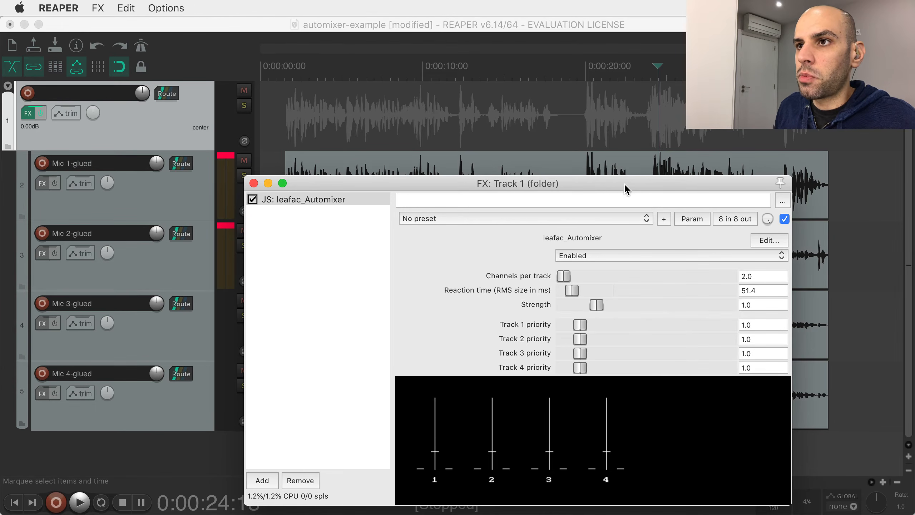
left_click_drag(579, 284, 533, 291)
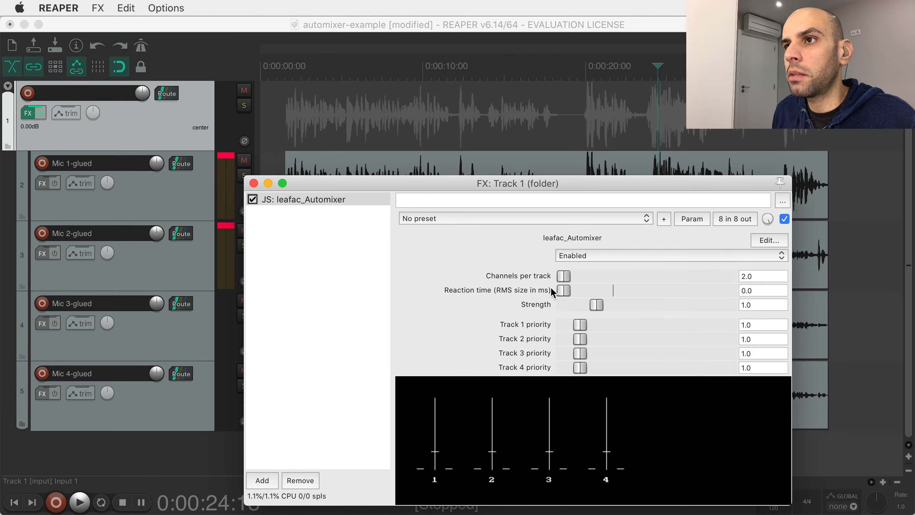
double_click(558, 290)
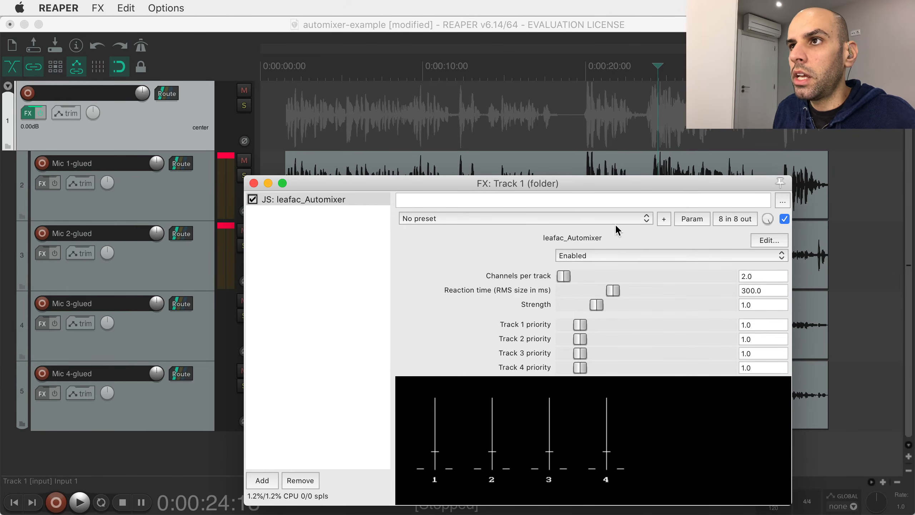
Place the edit cursor about 2 seconds into the project, keeping the start of the mic waveforms uncovered by the FX window
left_click_drag(580, 184, 483, 287)
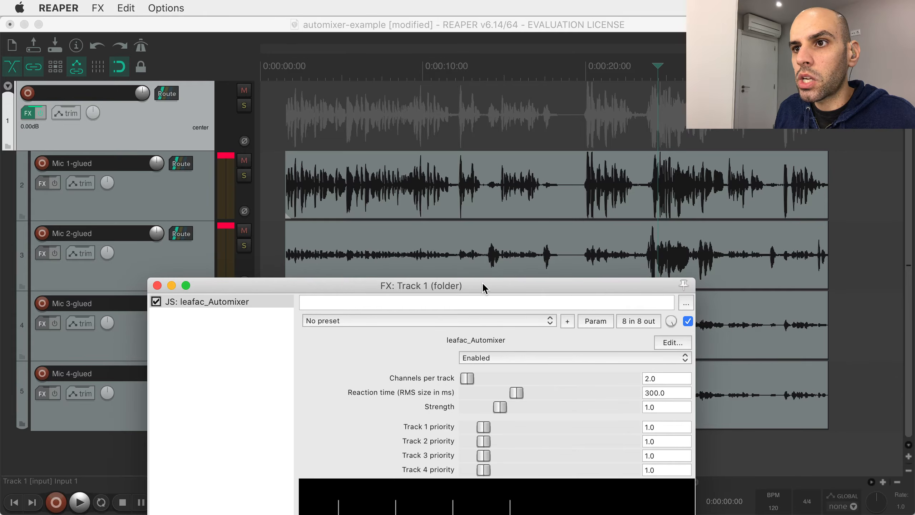
left_click(291, 139)
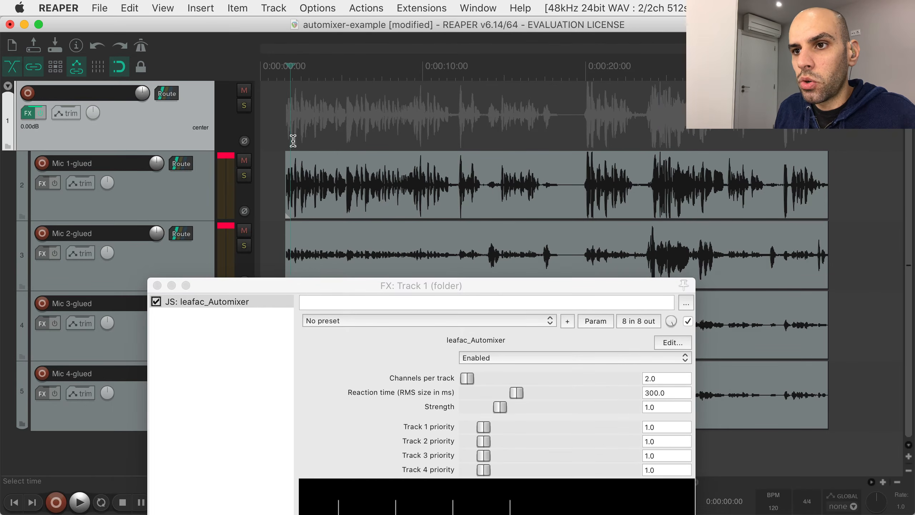
left_click_drag(417, 286, 596, 174)
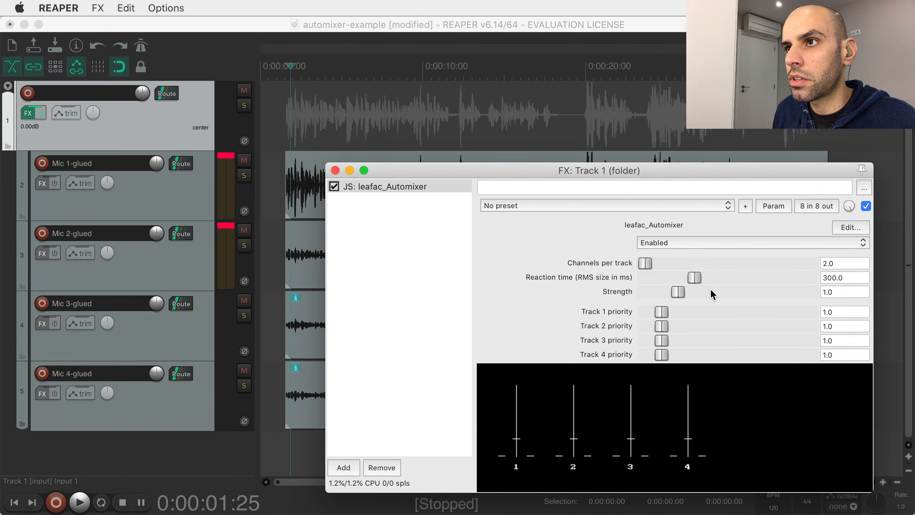
Play the project from about 2 seconds, raise Strength to 5.0 during playback, restore its 1.0 default, and stop
key("space")
left_click_drag(680, 291, 840, 292)
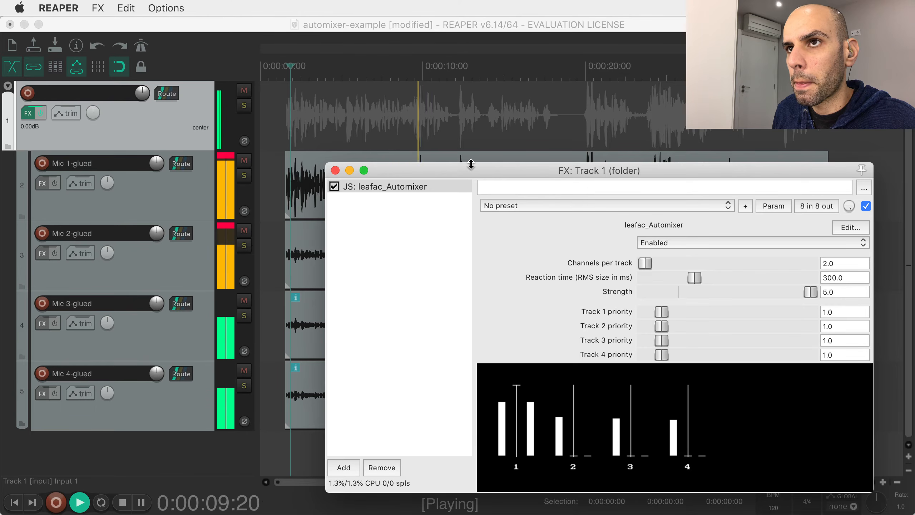
double_click(684, 291)
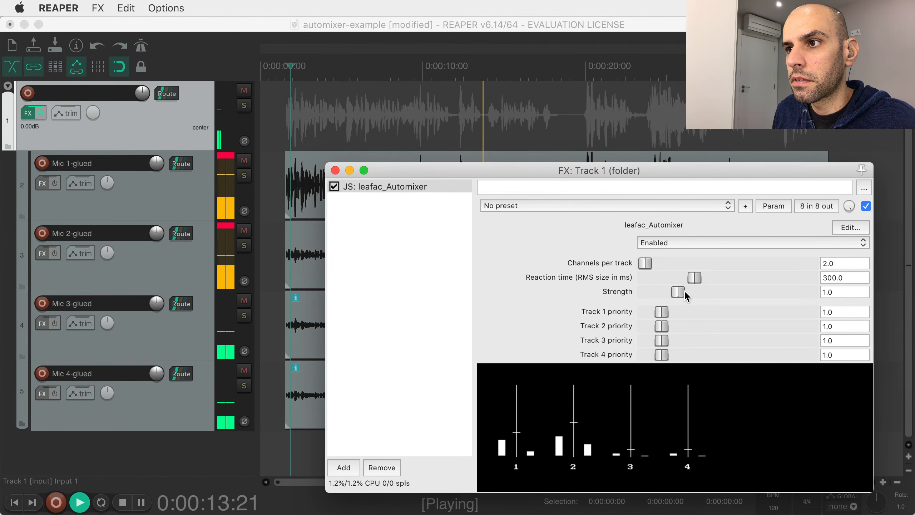
key("space")
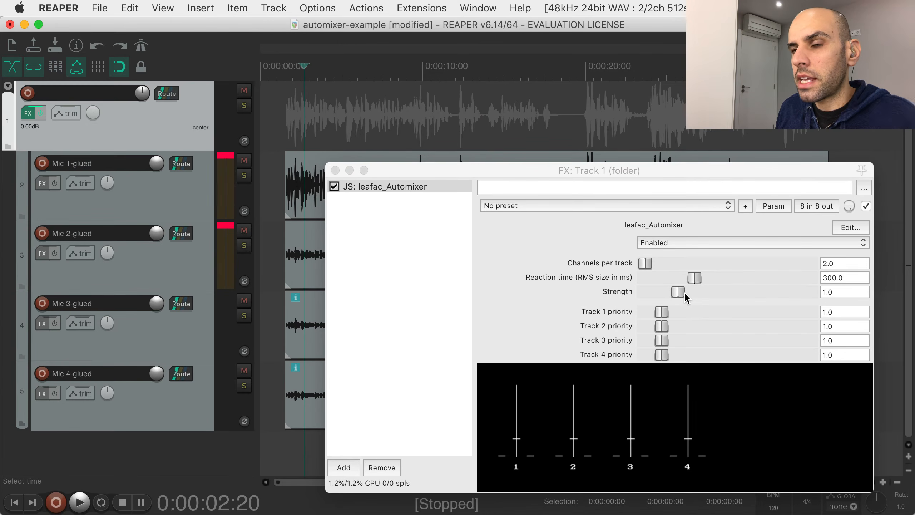
Set Strength to 5.0, and play a short passage from about 13 seconds while the automixer meters are fully uncovered
left_click_drag(680, 295, 825, 295)
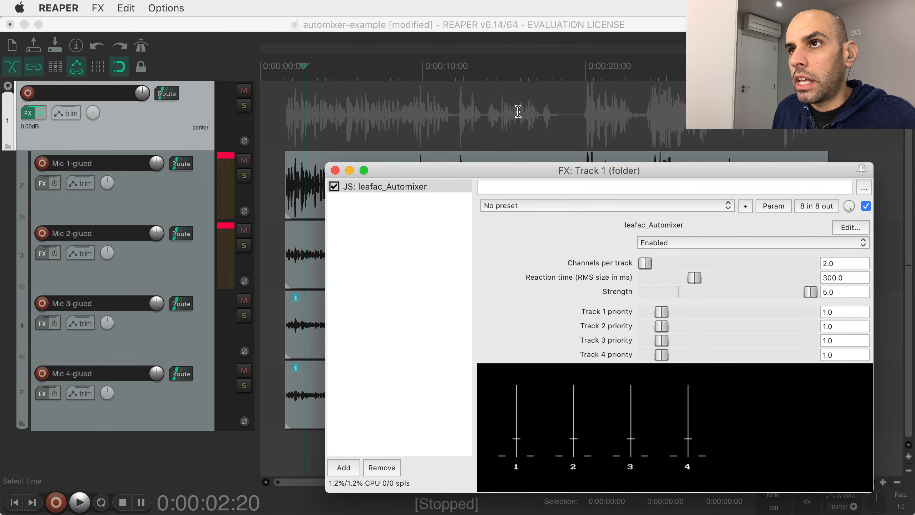
left_click(470, 135)
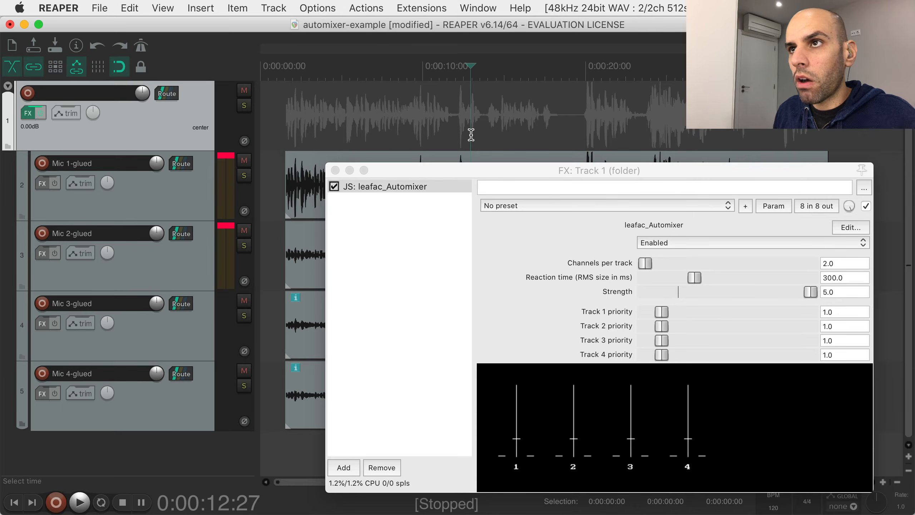
left_click_drag(482, 171, 479, 357)
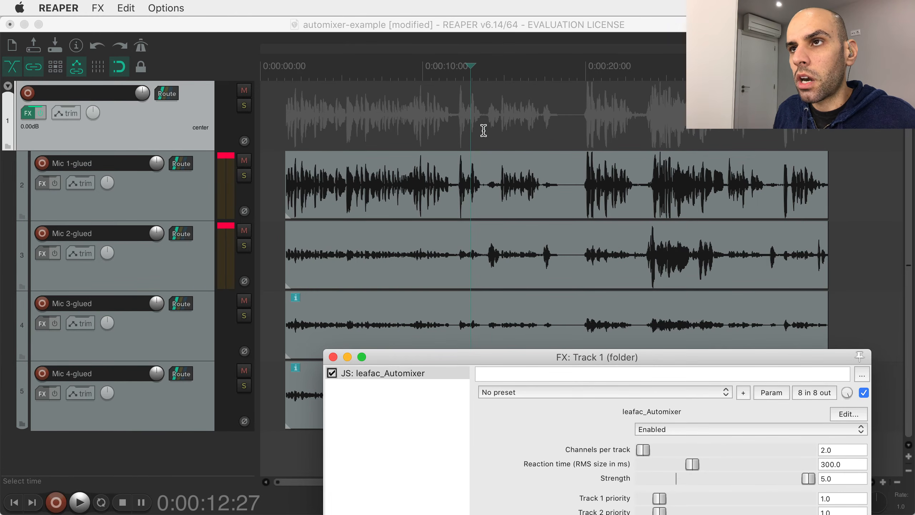
left_click_drag(579, 359, 555, 142)
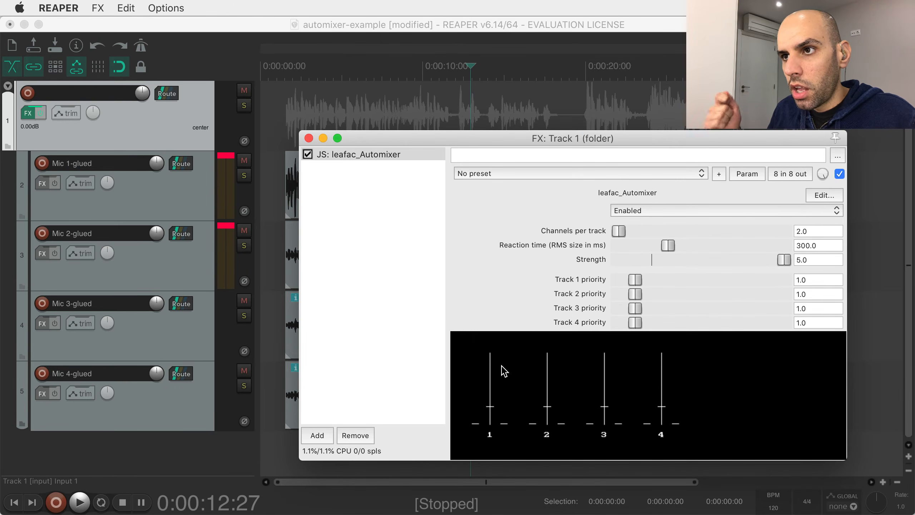
key("space")
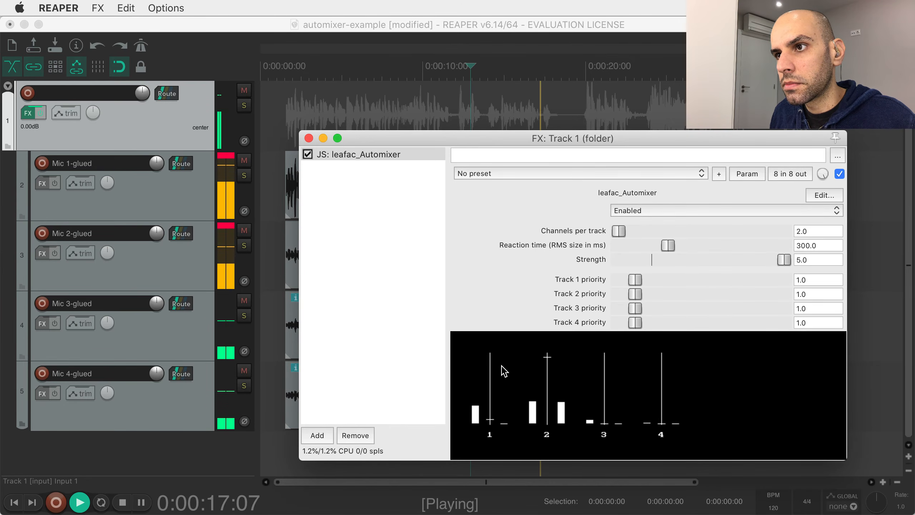
key("space")
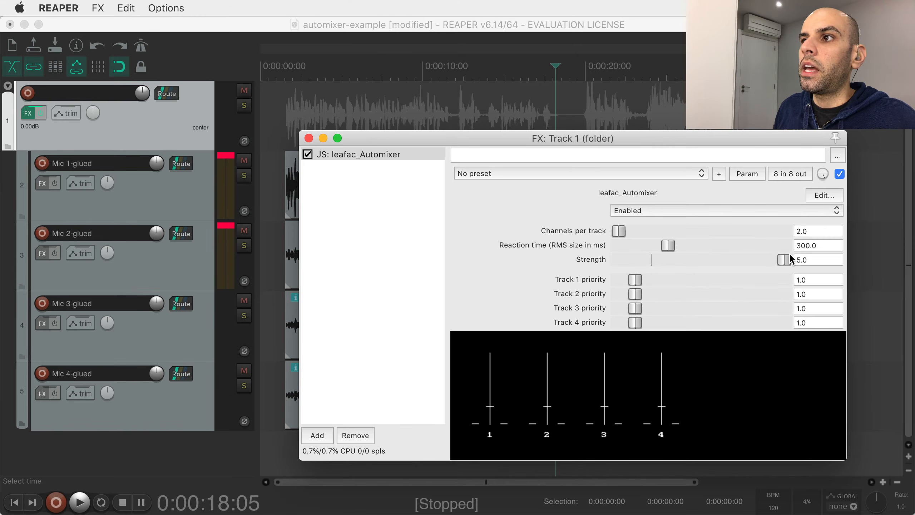
Lower Strength to 0.0, and play a short passage from about 9 seconds
double_click(784, 260)
left_click_drag(656, 260, 608, 262)
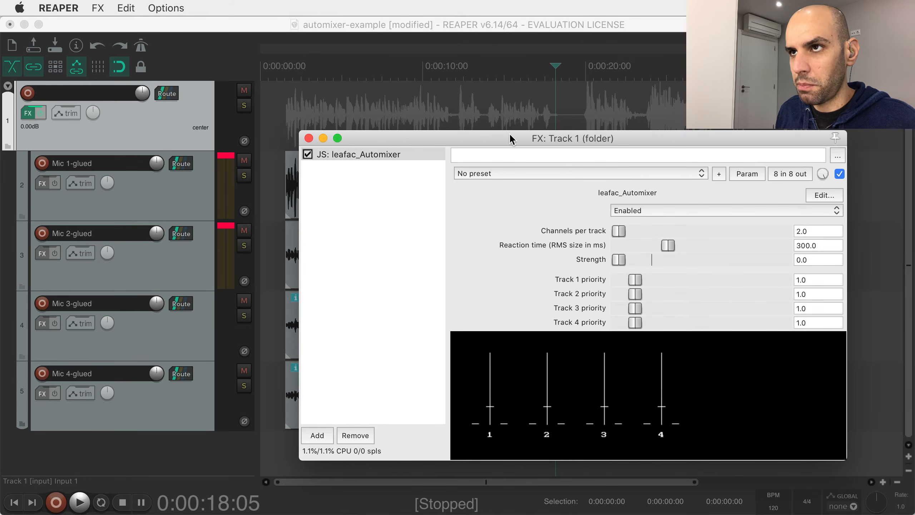
left_click_drag(510, 138, 454, 209)
left_click(403, 133)
key("space")
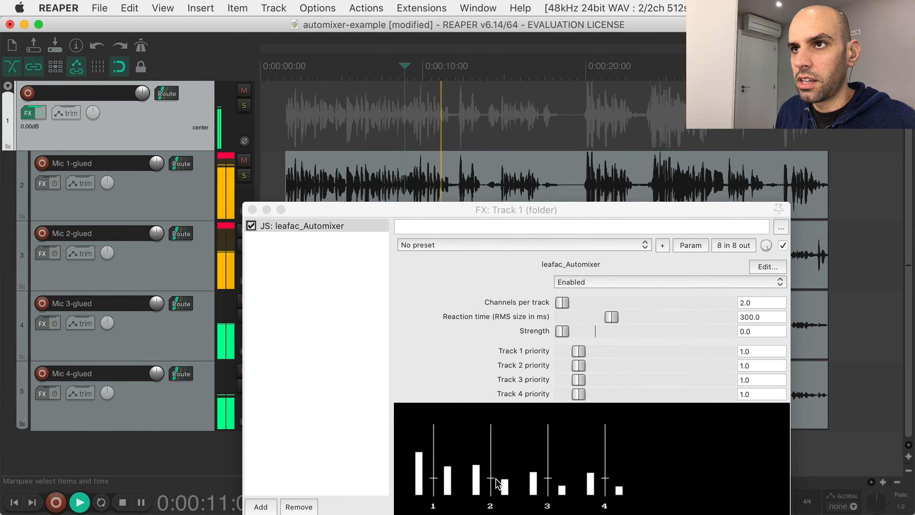
key("space")
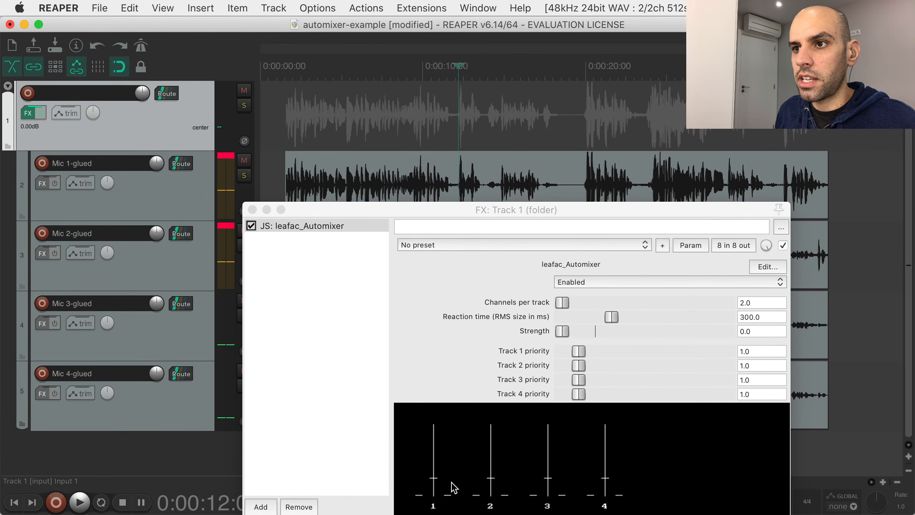
Keep Strength at 0.0, switch leafac_Automixer to Bypassed for comparison, and set it back to Enabled
left_click_drag(534, 207, 580, 127)
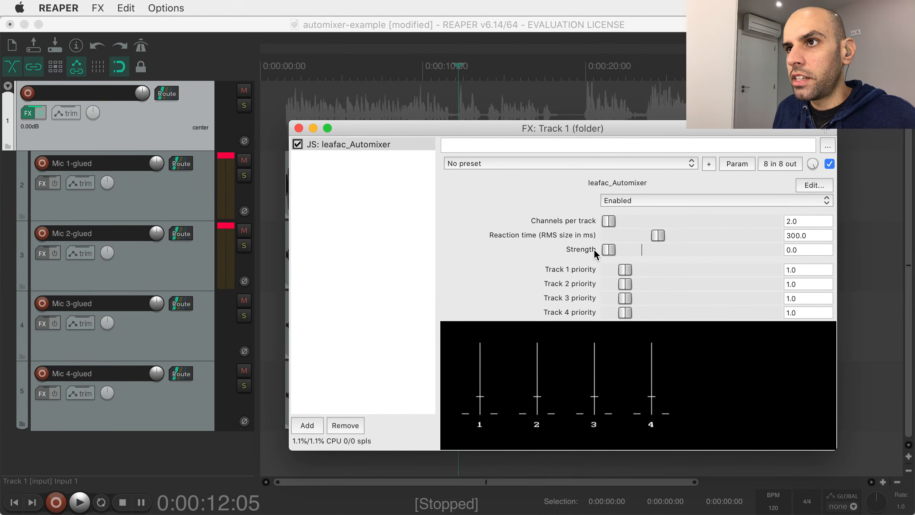
mouse_move(604, 251)
left_mouse_down()
mouse_move(633, 248)
mouse_move(590, 257)
left_mouse_up()
left_click(658, 200)
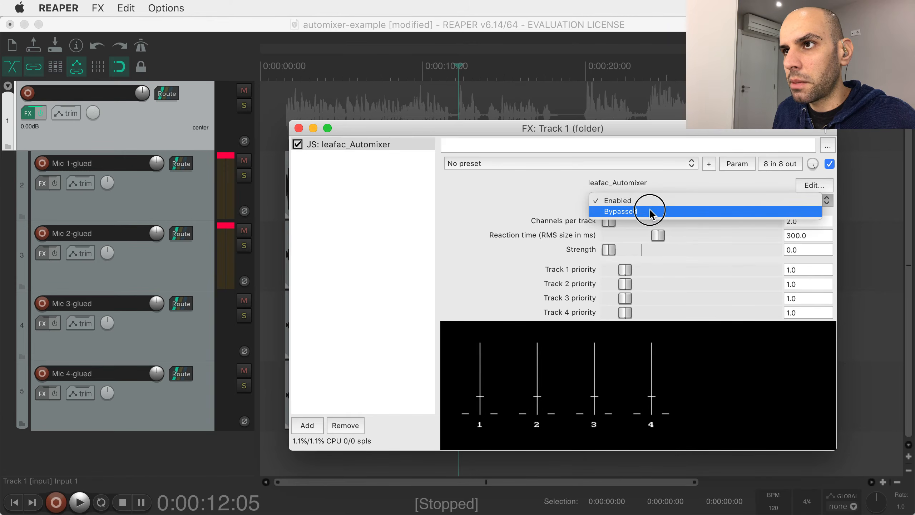
left_click(652, 213)
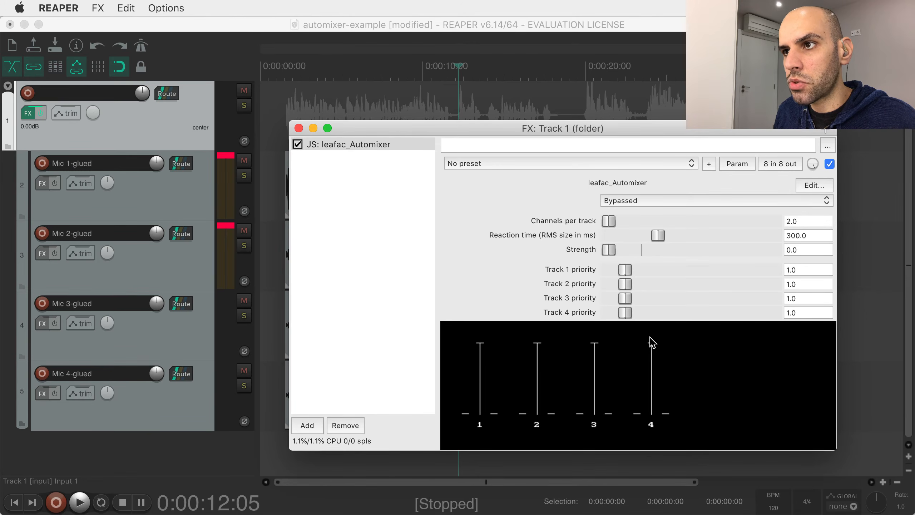
left_click(679, 203)
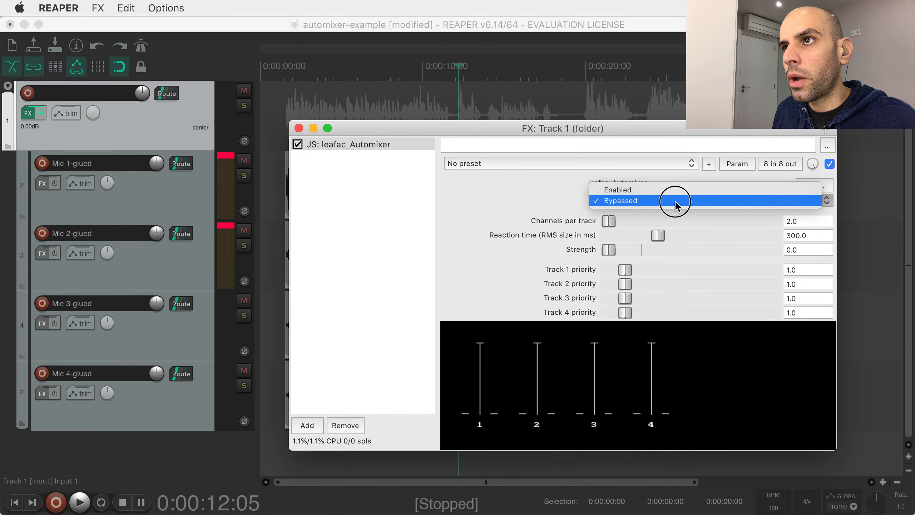
left_click(638, 190)
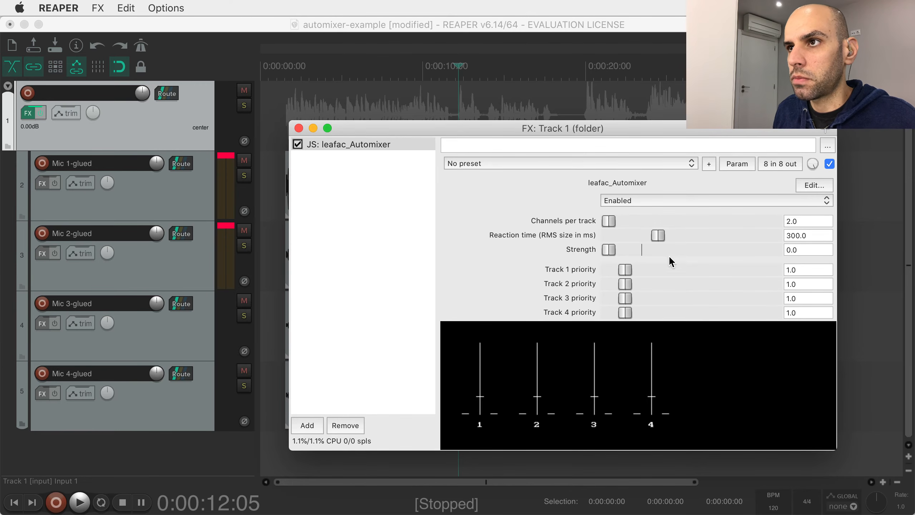
Try Strength at about 0.56, 0.38 and 0.64, and restore its 1.0 default
mouse_move(611, 254)
left_mouse_down()
mouse_move(641, 253)
mouse_move(582, 251)
mouse_move(642, 254)
mouse_move(628, 254)
left_mouse_up()
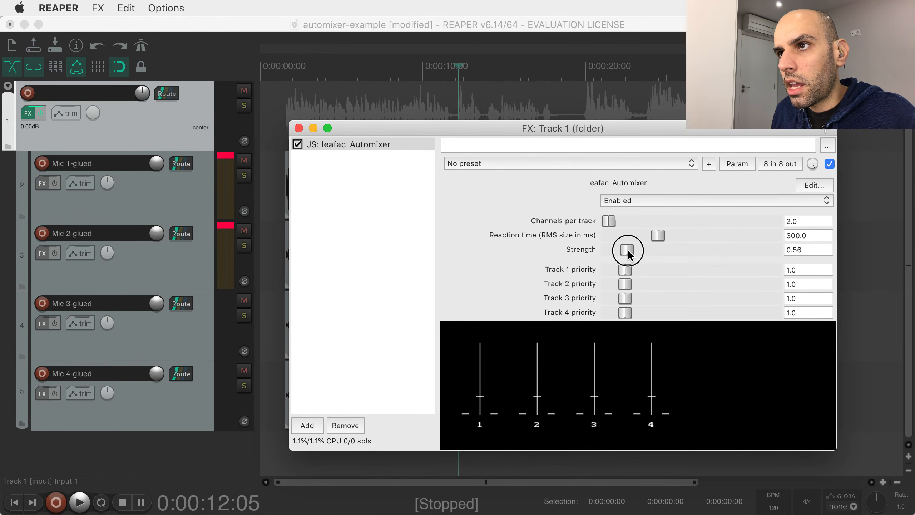
double_click(629, 254)
left_click_drag(641, 253, 620, 254)
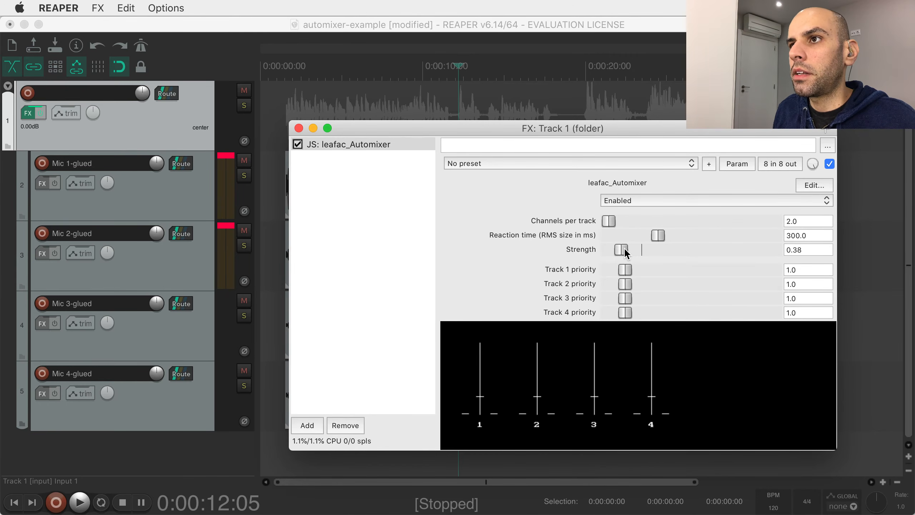
left_click_drag(625, 252, 627, 253)
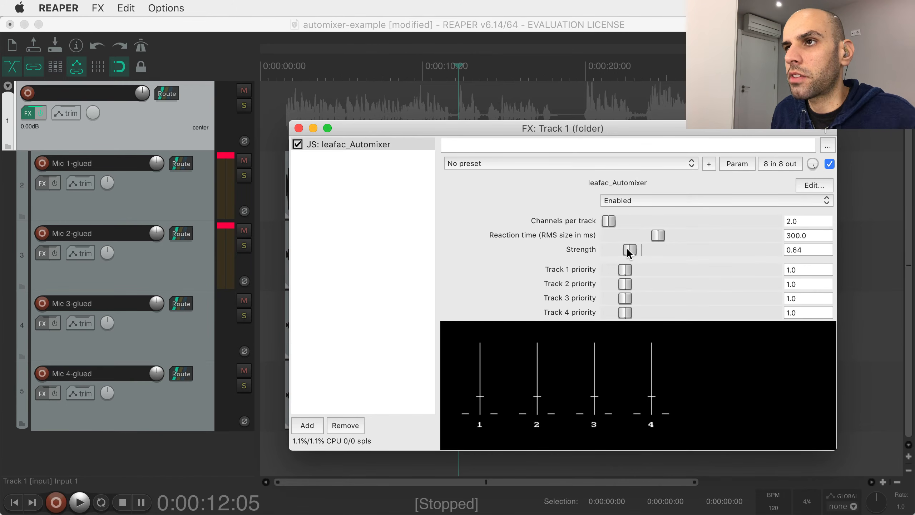
double_click(628, 249)
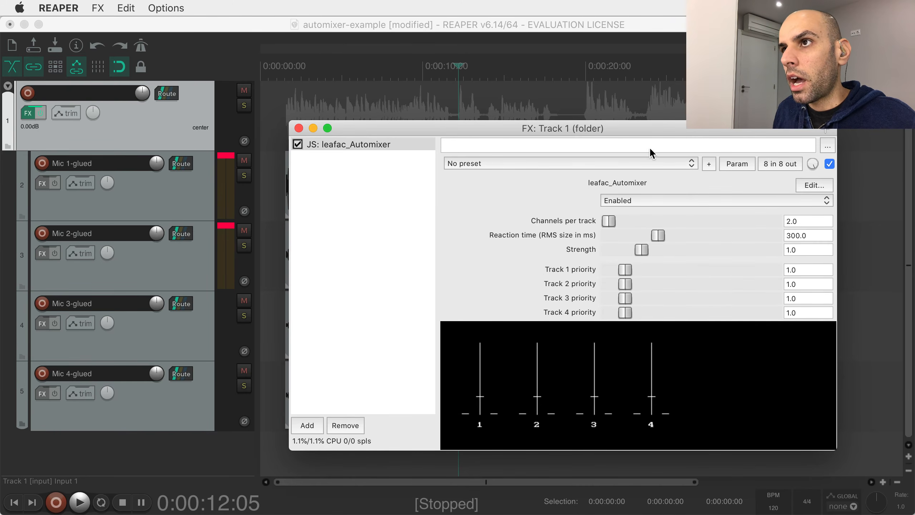
Place the edit cursor at about 23 seconds, with the FX window moved clear of the mic waveforms after that point
left_click_drag(636, 128, 668, 228)
left_click(641, 122)
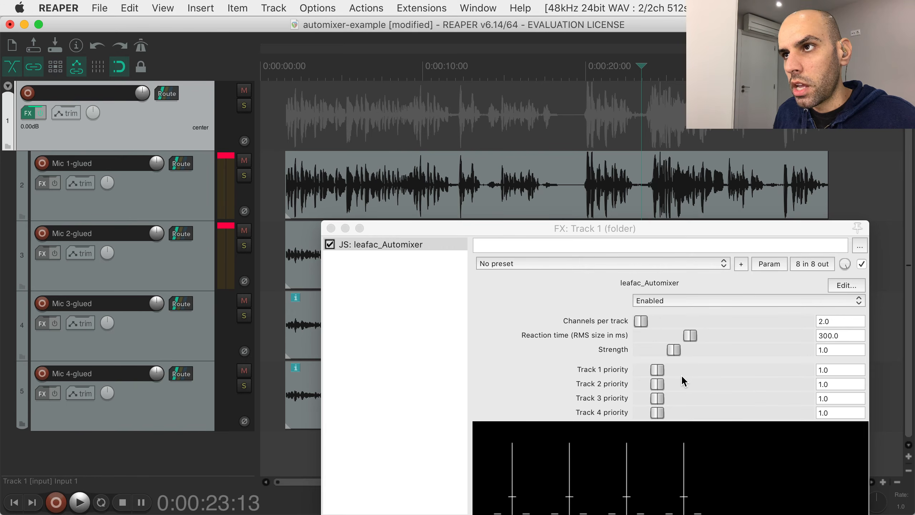
left_click_drag(662, 232, 373, 124)
left_click(640, 124)
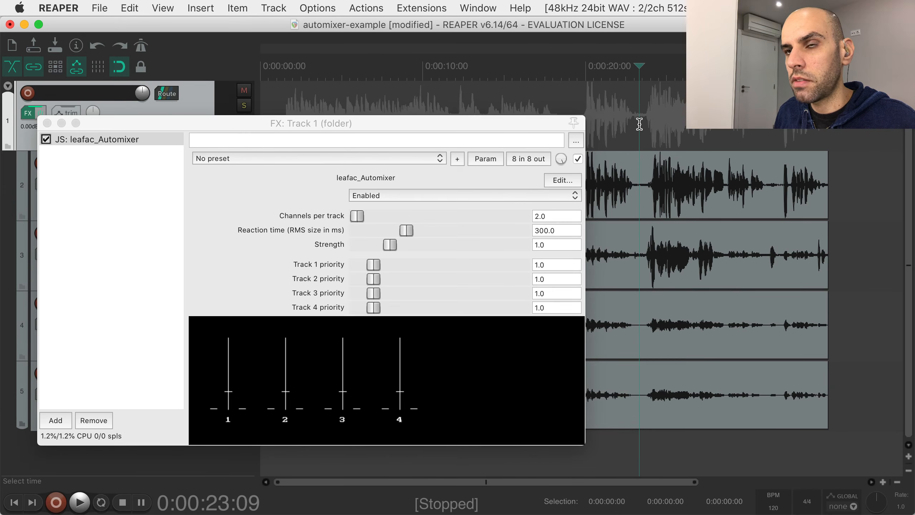
Play from about 23 seconds, raise Track 1 priority to 10.0, restore its 1.0 default, and stop with the cursor near the same point
key("space")
left_click_drag(374, 264, 551, 261)
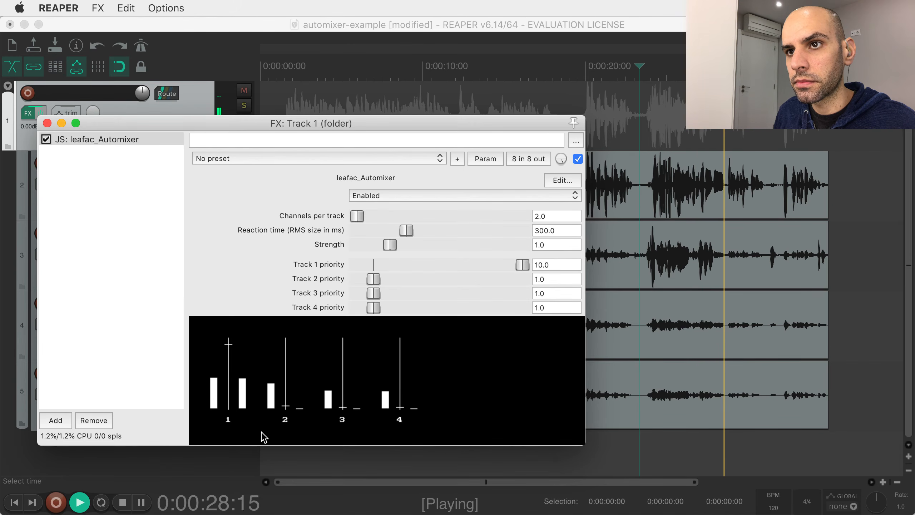
double_click(521, 264)
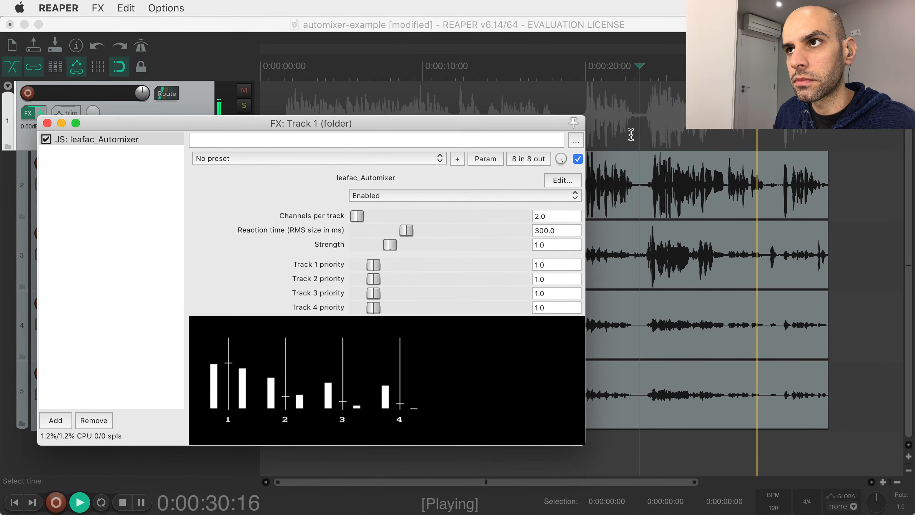
left_click(639, 126)
key("space")
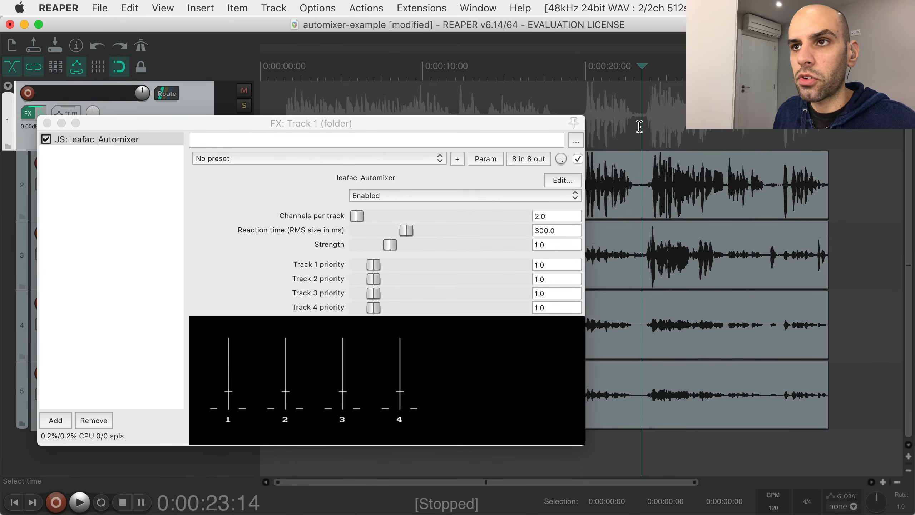
Set Track 1 priority to 0.0 and then about 0.2, play a short passage from about 23 seconds, and restore the 1.0 default
left_click(377, 267)
left_click_drag(376, 269, 345, 269)
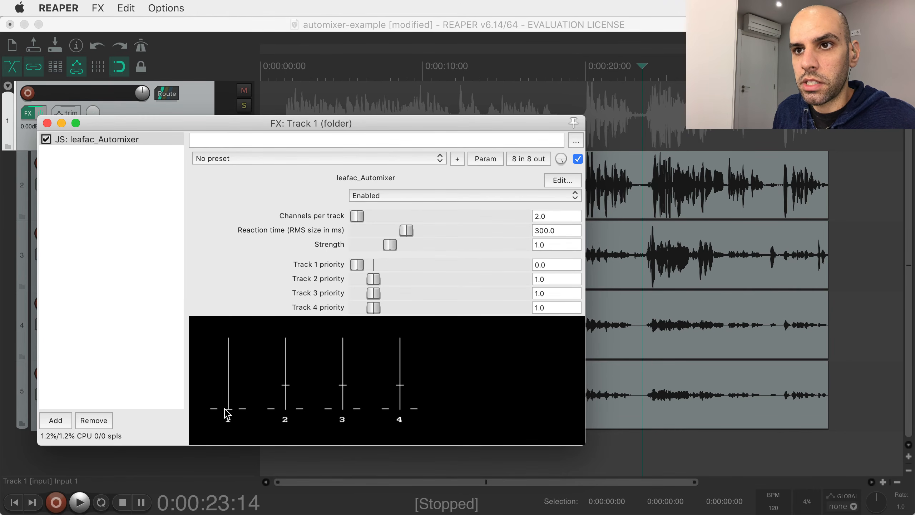
left_click_drag(362, 266, 358, 268)
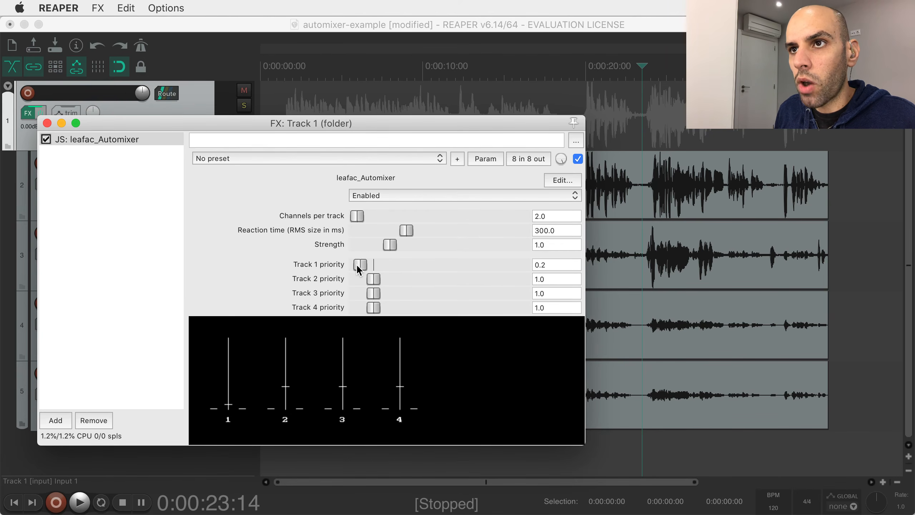
left_click(642, 128)
key("space")
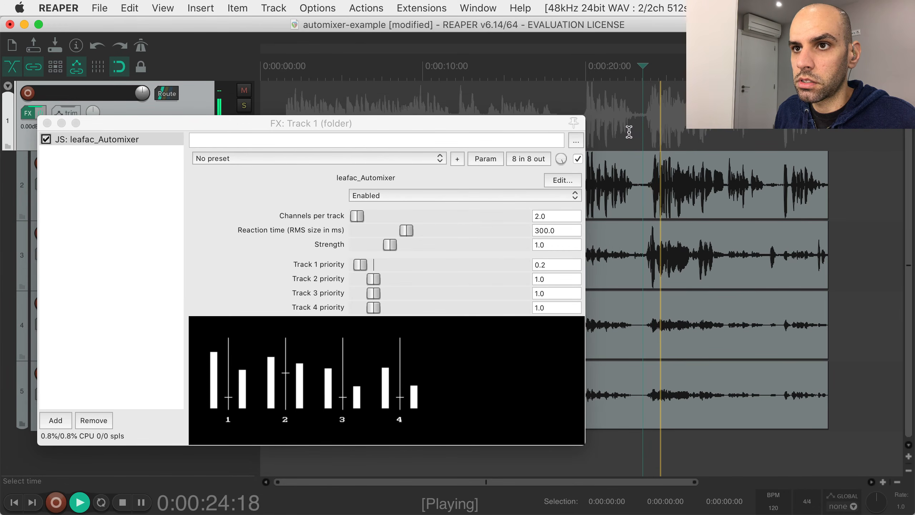
key("space")
double_click(361, 264)
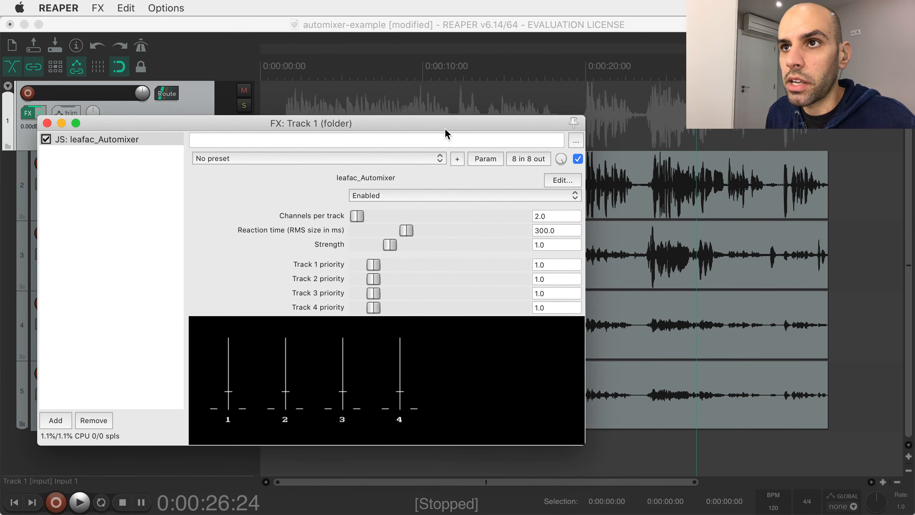
Uncover the folder track, review the available track channel counts in its routing settings, and close them without changing the count
left_click_drag(448, 128, 682, 148)
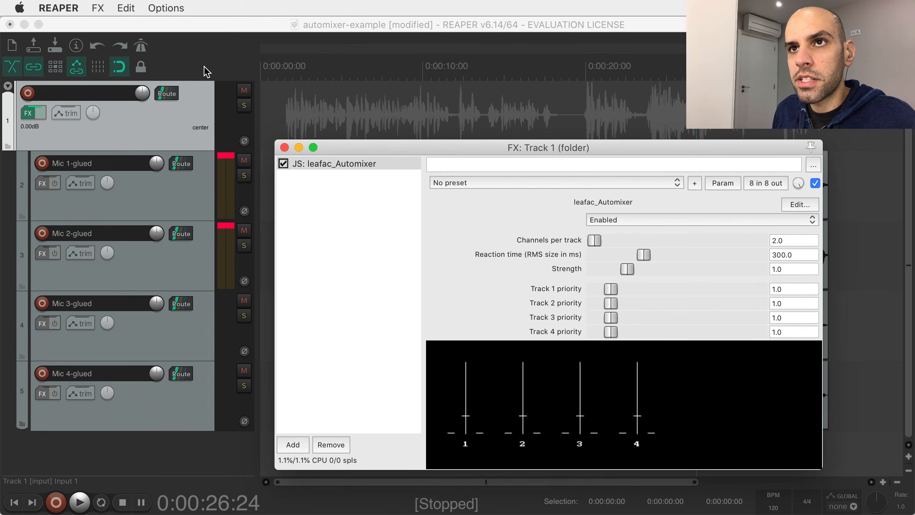
left_click(166, 93)
left_click(504, 127)
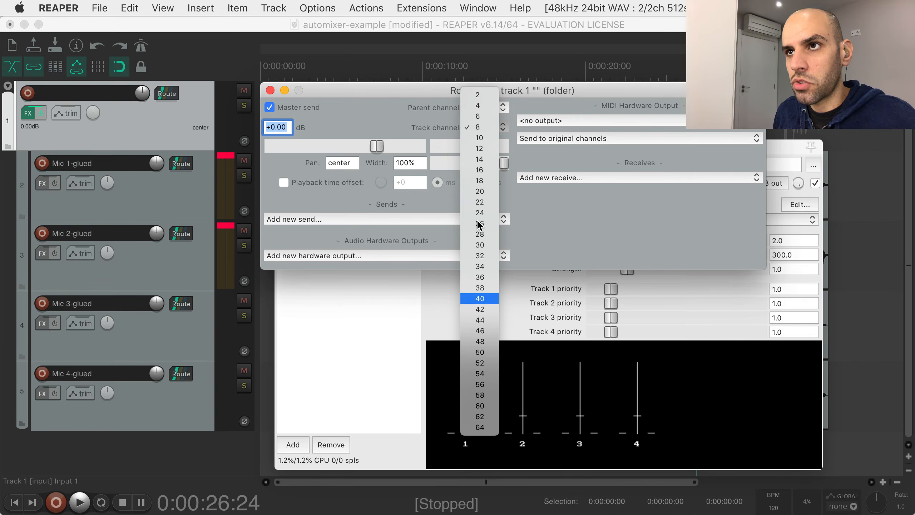
left_click(270, 92)
left_click(270, 91)
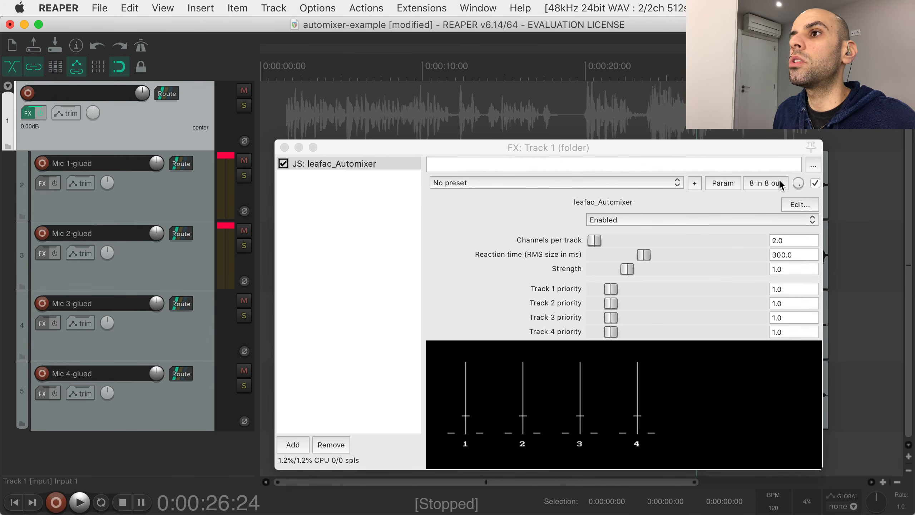
Reposition the FX window so the Automixer's nested parameter lists fit fully on screen
left_click(710, 183)
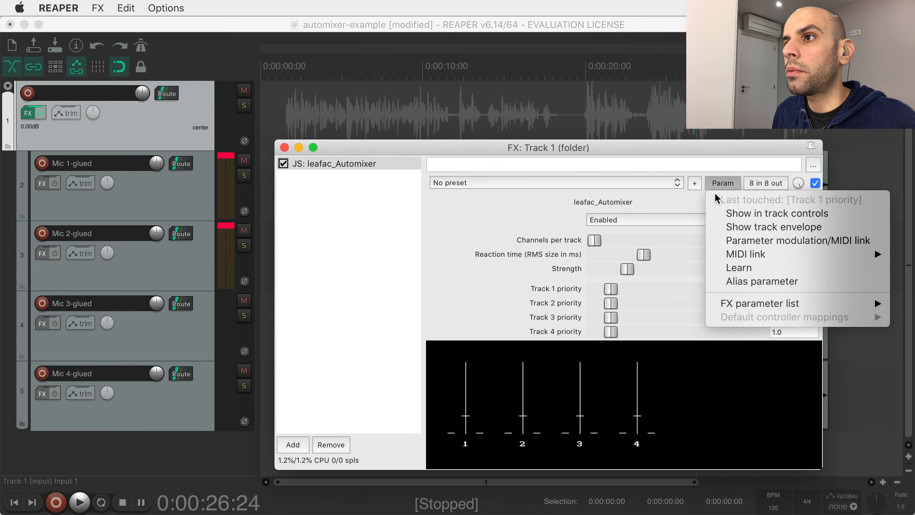
mouse_move(722, 307)
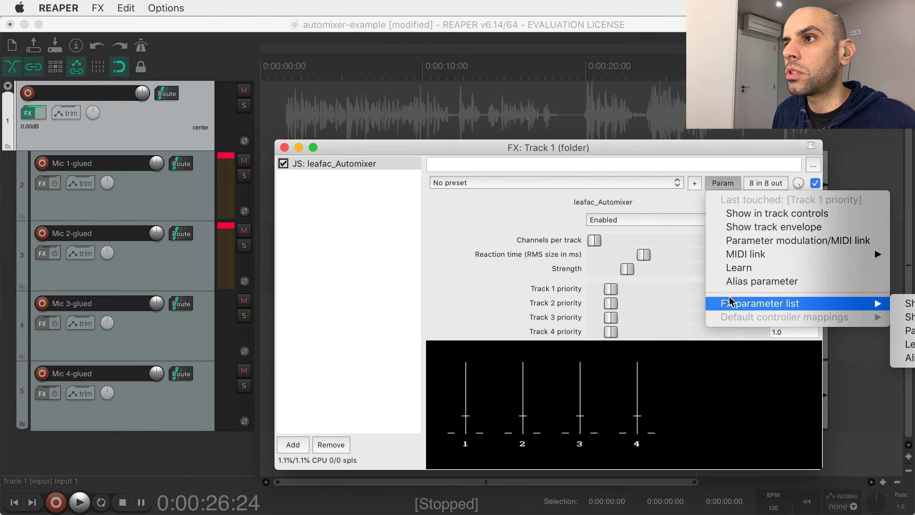
left_click(669, 151)
left_click_drag(669, 156, 430, 97)
left_click(485, 124)
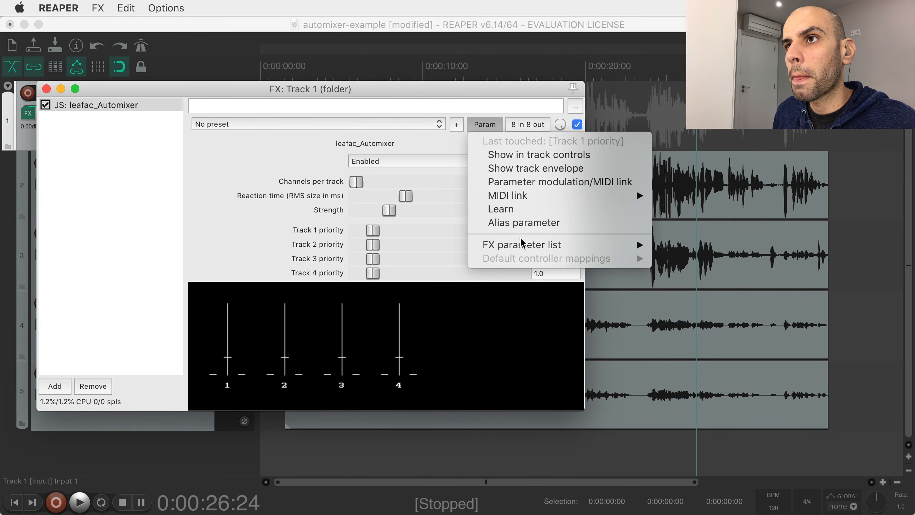
mouse_move(530, 245)
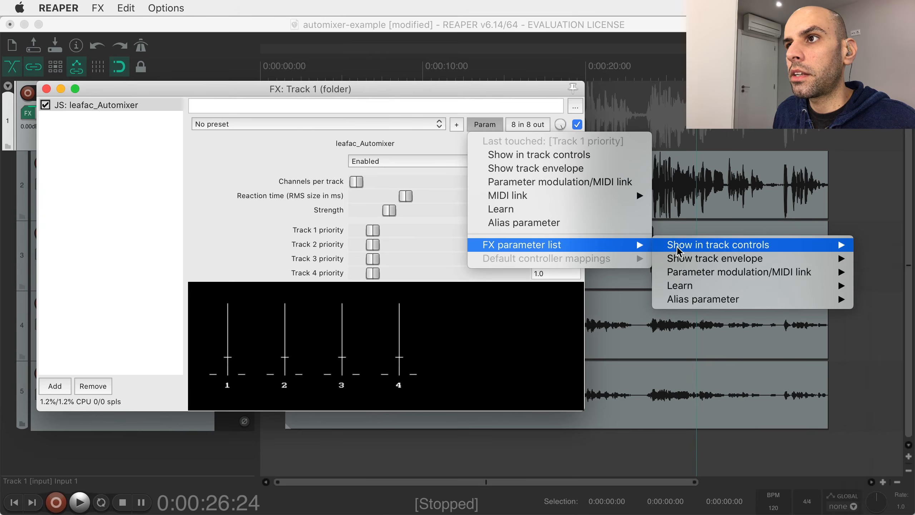
left_click(490, 93)
left_click_drag(491, 95, 193, 87)
left_click(179, 117)
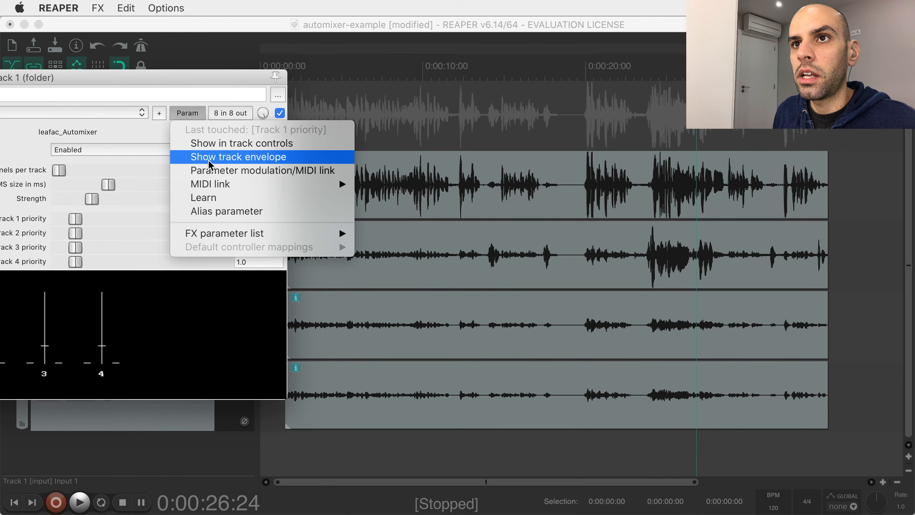
Show the Automixer's Track 15 priority parameter in the folder track's controls, and enlarge that track enough to reveal its knob
mouse_move(256, 233)
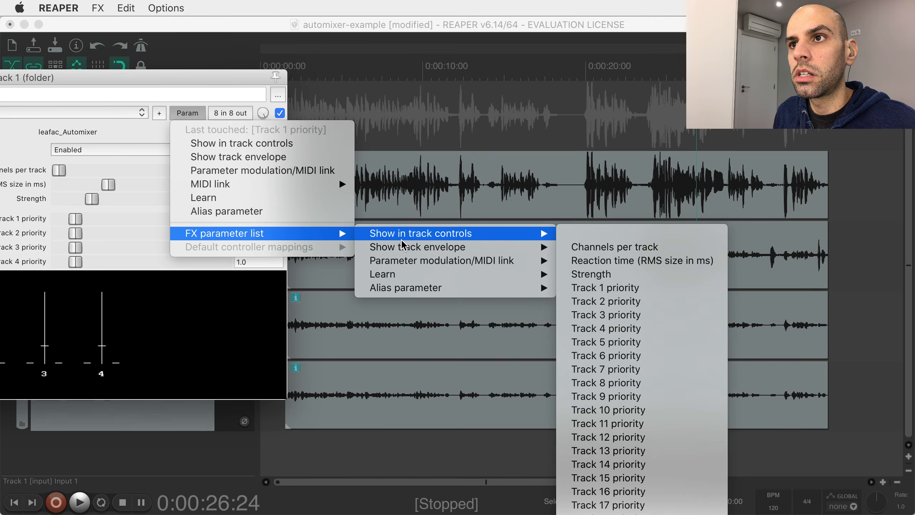
mouse_move(404, 248)
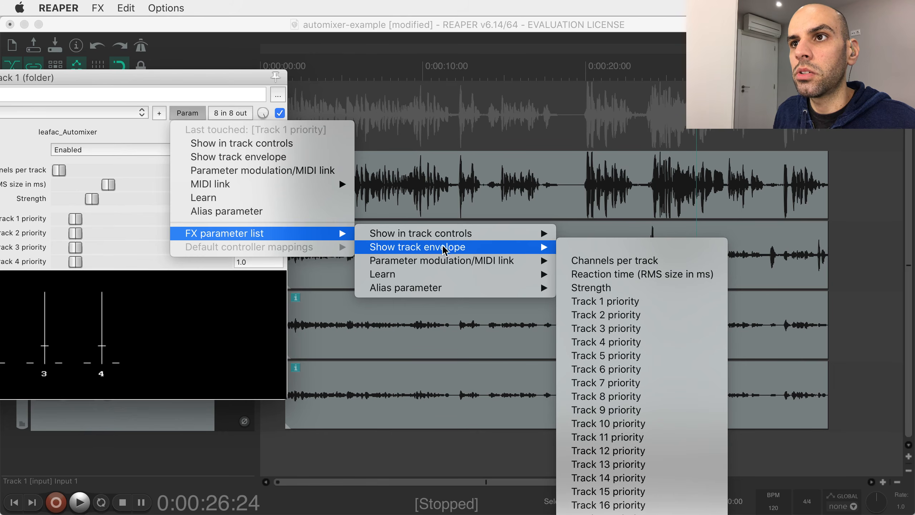
mouse_move(464, 241)
mouse_move(526, 253)
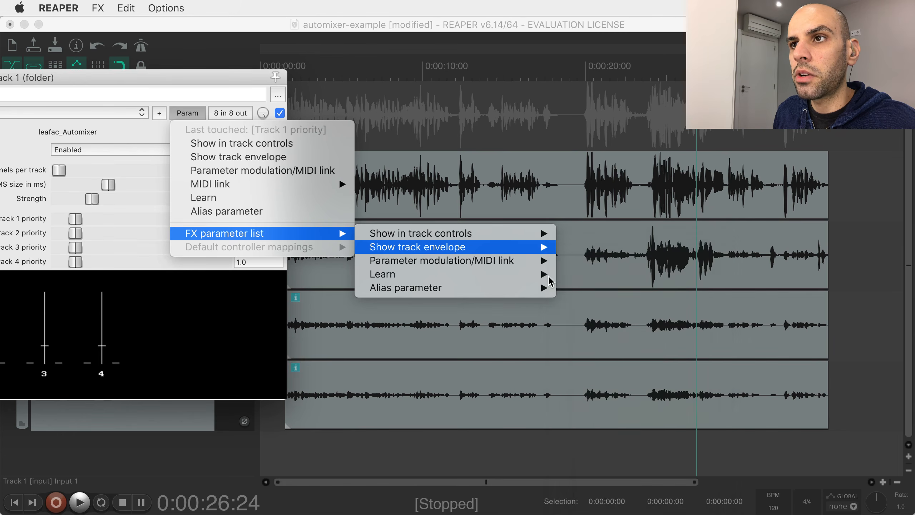
mouse_move(510, 237)
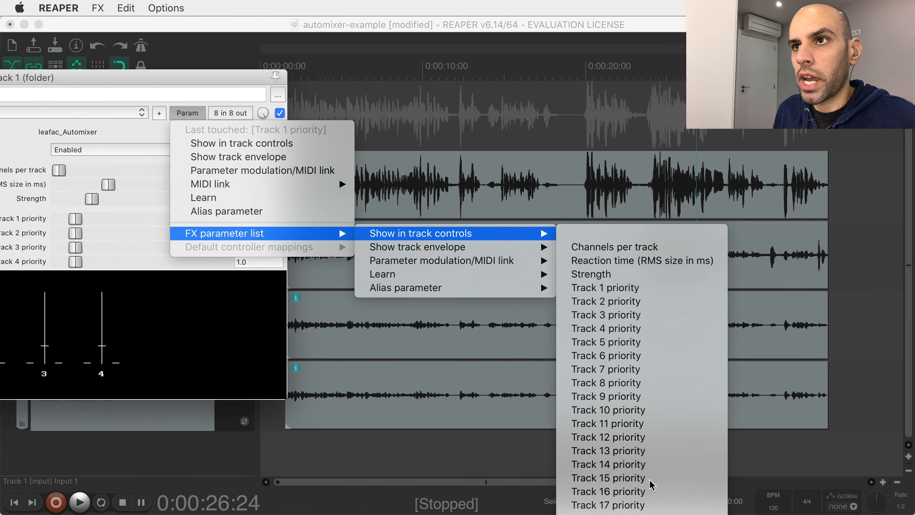
key("Escape")
left_click_drag(176, 80, 703, 102)
left_click_drag(619, 101, 684, 103)
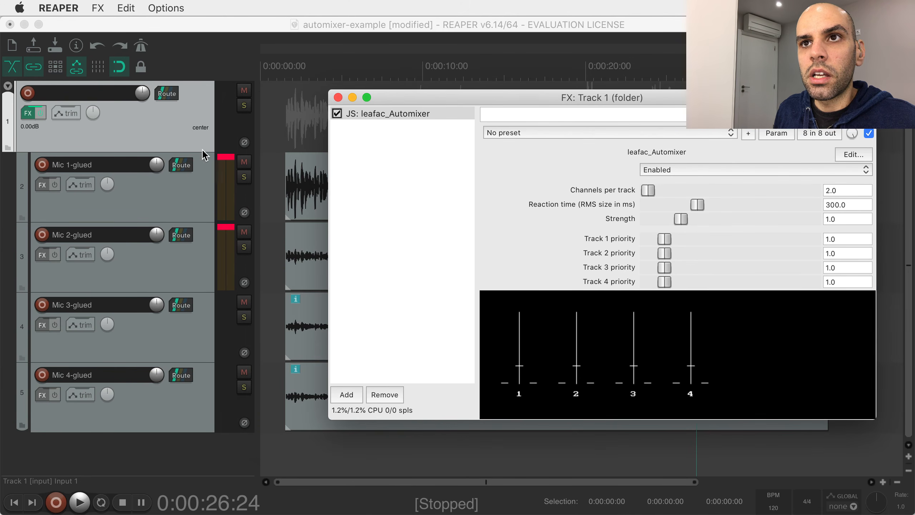
left_click_drag(188, 151, 188, 213)
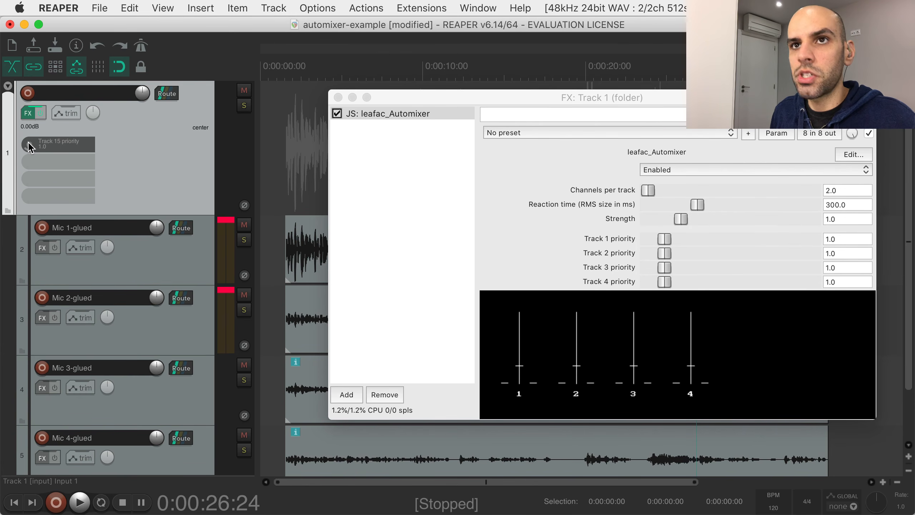
mouse_move(29, 142)
Shift the FX window away from the track controls and show the mixer below the arrangement
left_click_drag(602, 101, 560, 121)
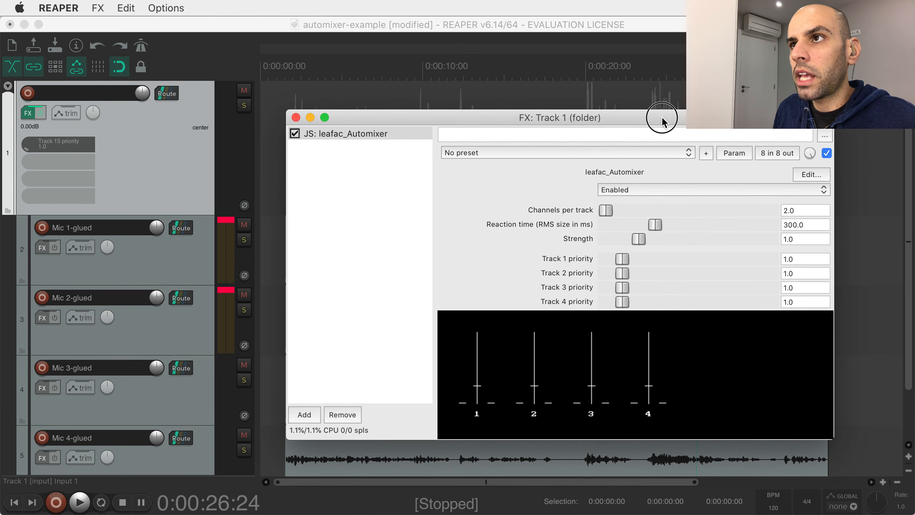
left_click_drag(662, 120, 693, 107)
key("super+m")
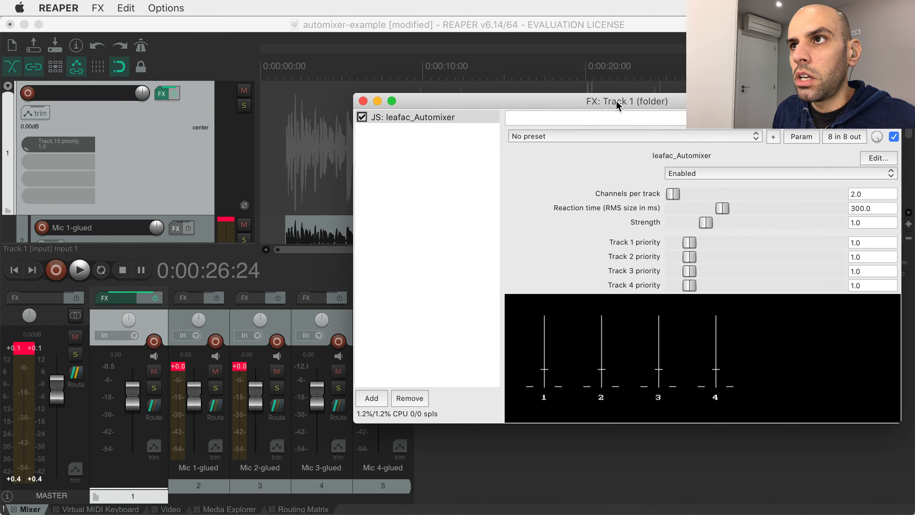
Move the FX window clear of the folder track's waveform and remove leafac_Automixer from the effects chain
left_click_drag(616, 104, 503, 191)
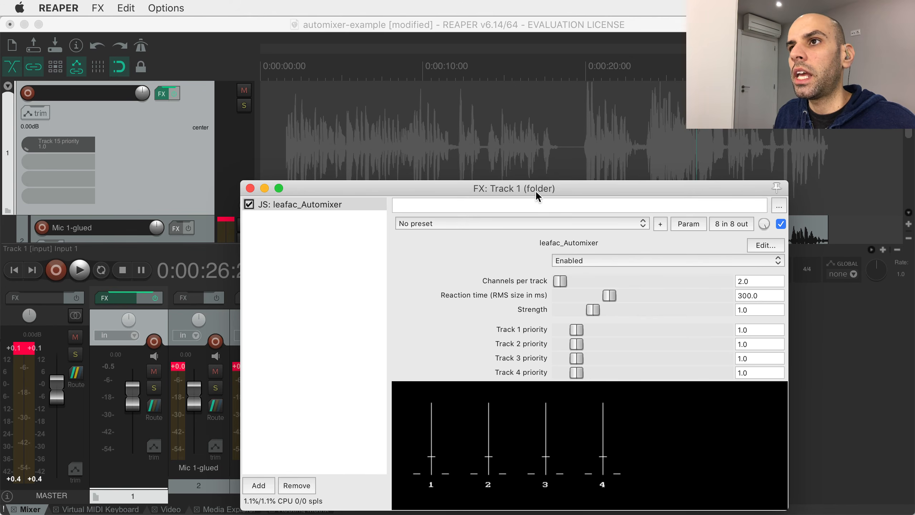
left_click_drag(535, 194, 532, 160)
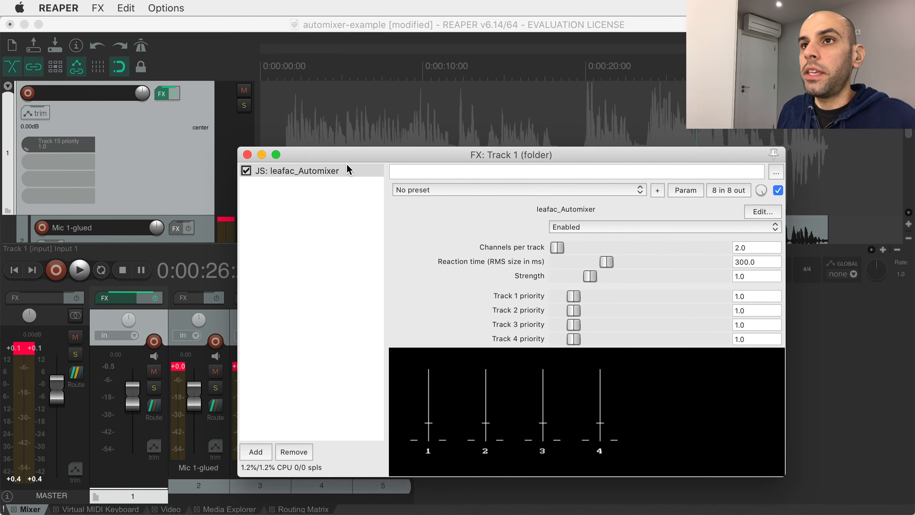
left_click(300, 170)
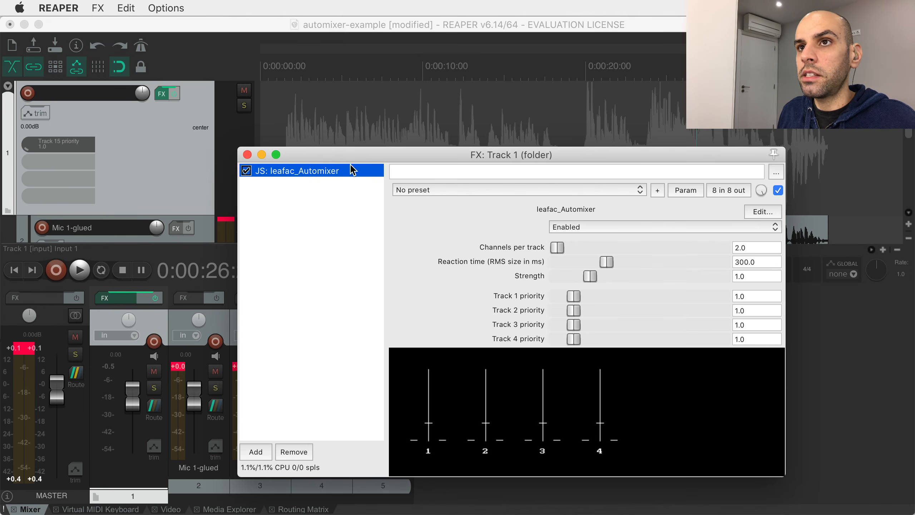
left_click(298, 452)
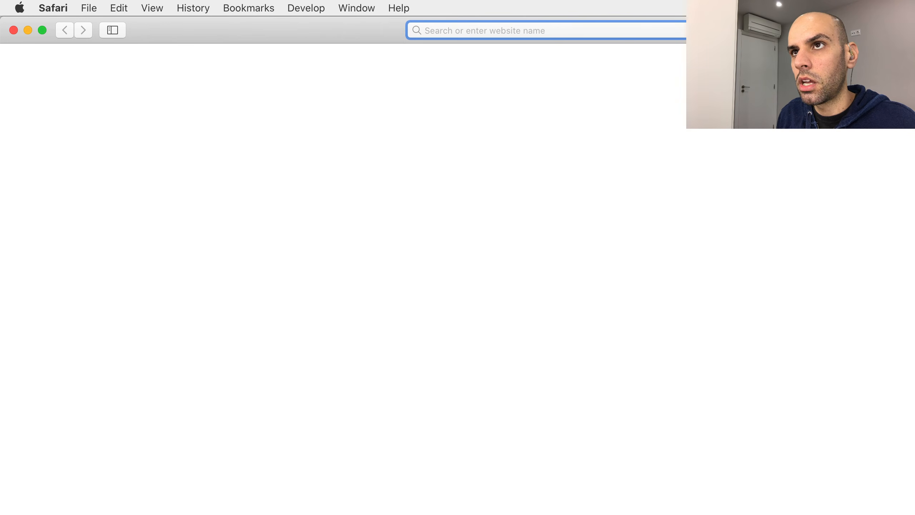
Switch to Safari, open github.com/leafac/reaper, and copy the repository index URL from the README's How to Install section
type("github.com/le")
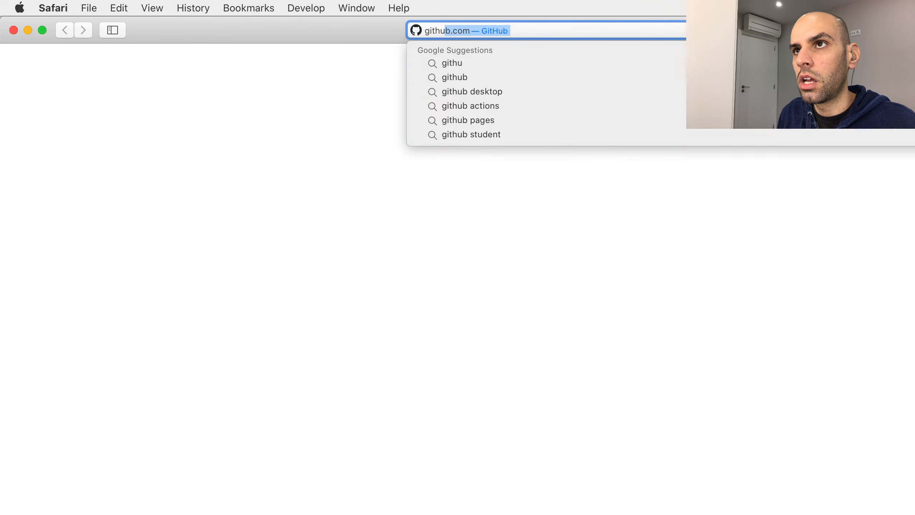
type("af")
key("Return")
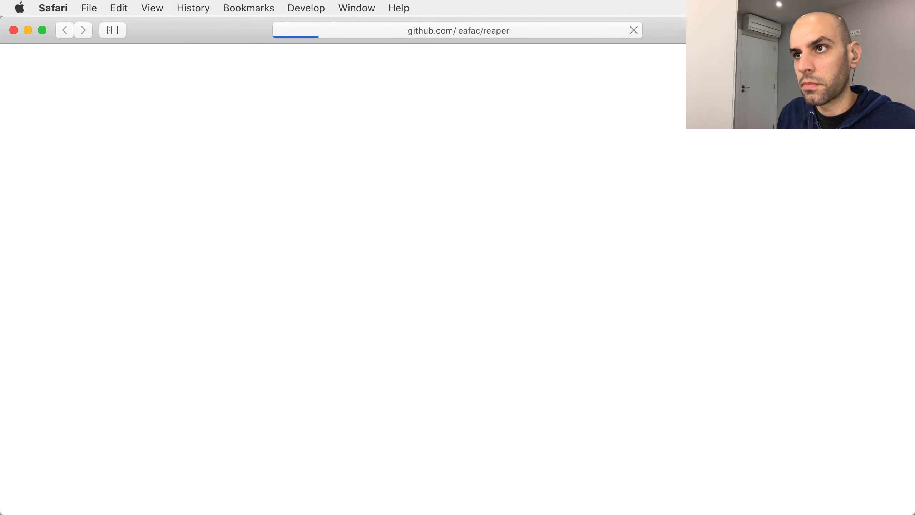
scroll(223, 313, "down", 5)
scroll(204, 320, "down", 4)
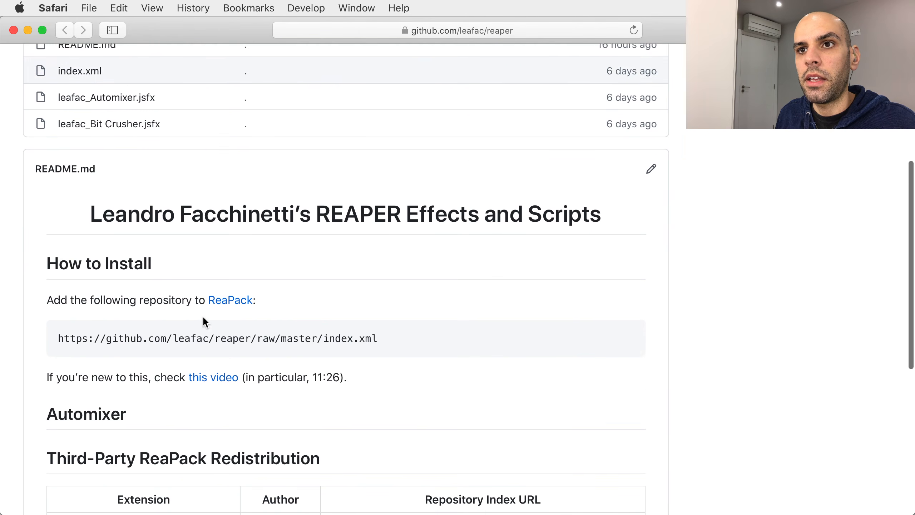
left_click_drag(53, 297, 409, 294)
key("super+c")
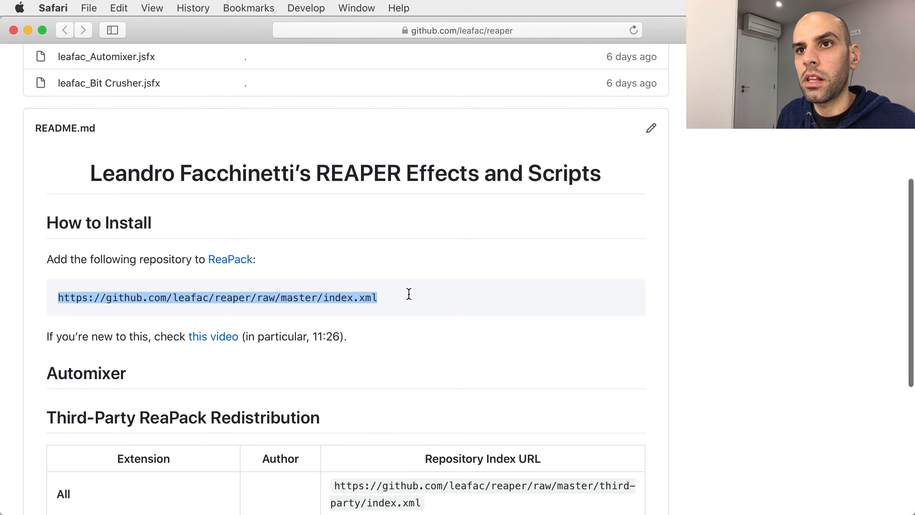
Back in REAPER, paste the copied index URL into ReaPack's repository import, review the existing repository list, and cancel the import
key("ctrl+Up")
left_click(384, 219)
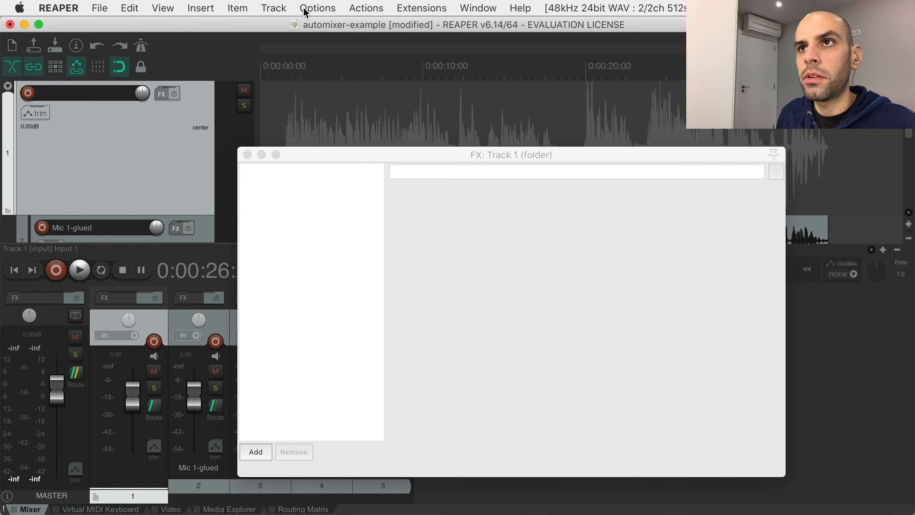
left_click(411, 8)
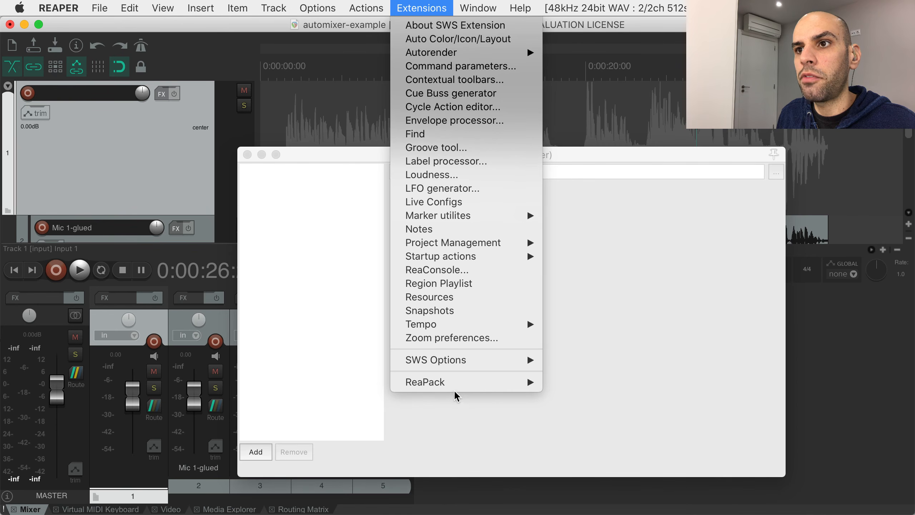
mouse_move(518, 383)
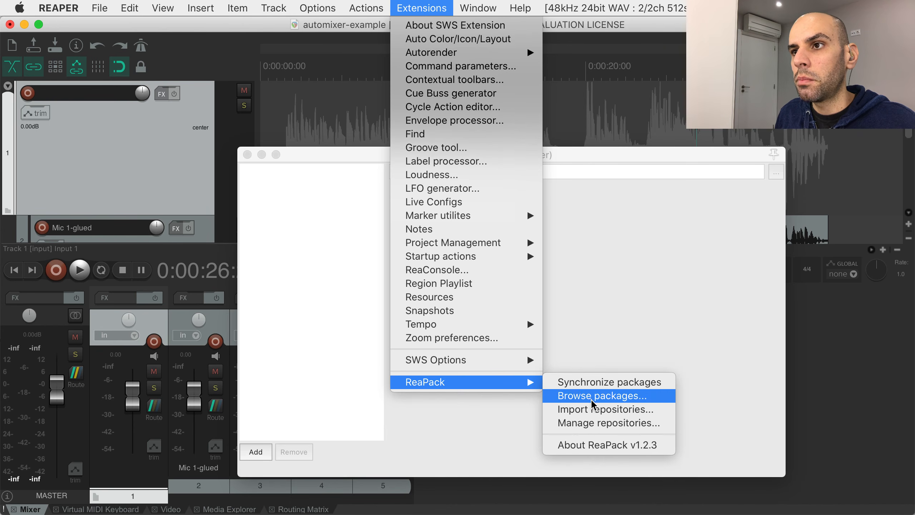
left_click(596, 411)
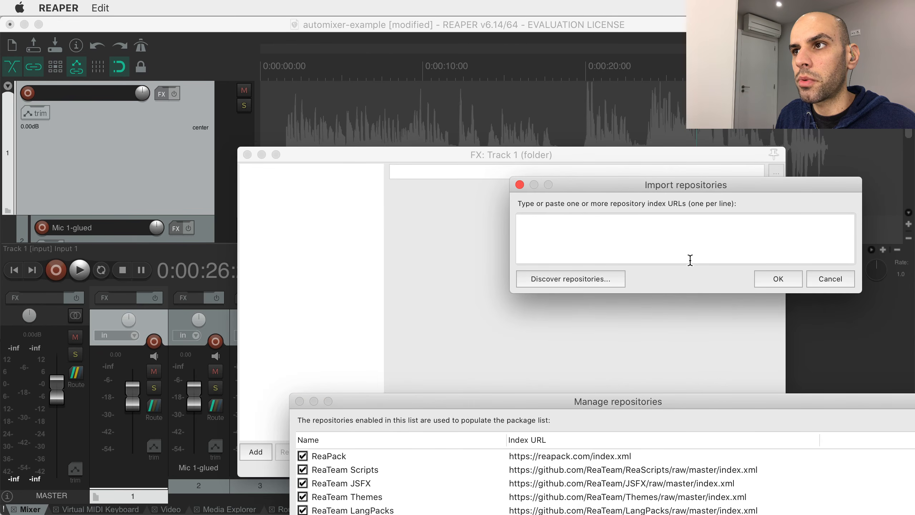
key("super+v")
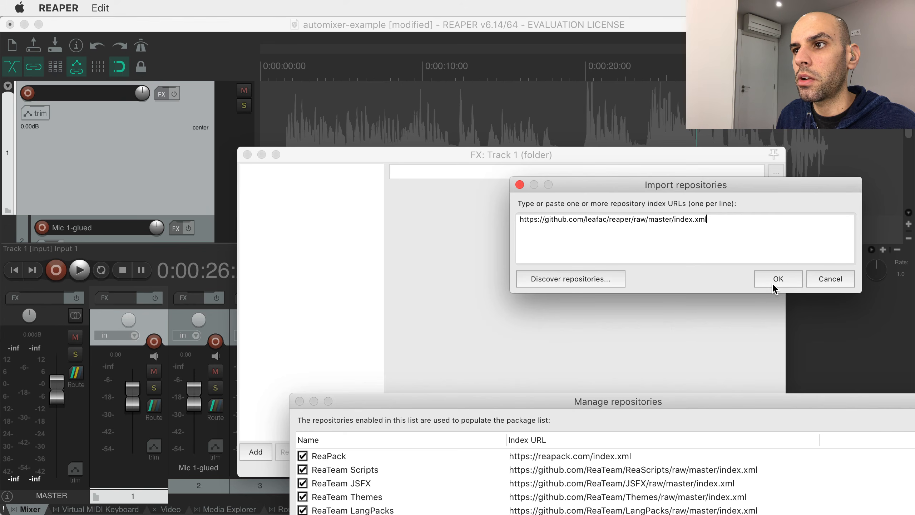
left_click_drag(683, 401, 500, 104)
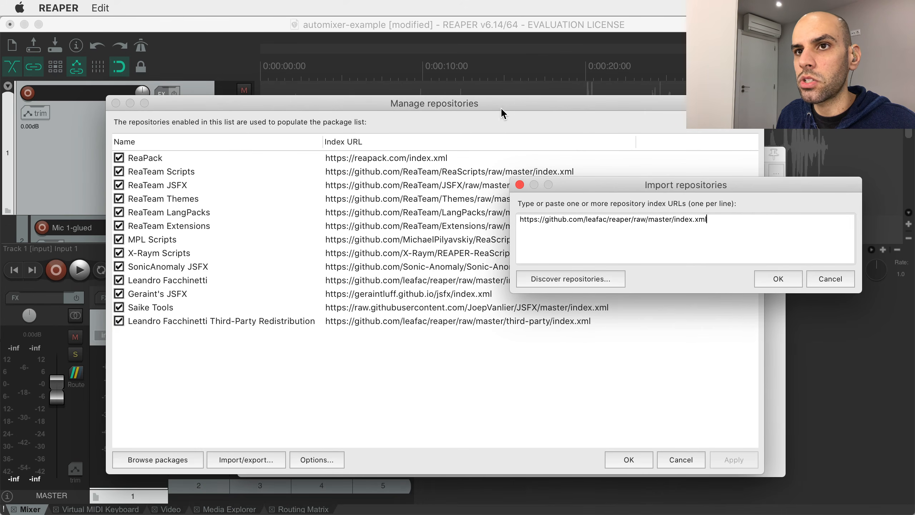
left_click(830, 279)
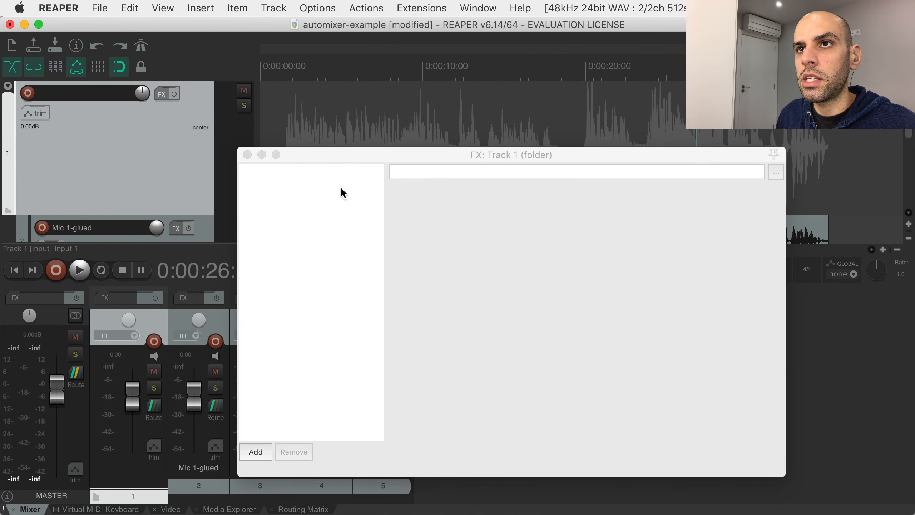
Search the folder track's available effects for "leafac_automi", select leafac_Automixer, and cancel without adding it
double_click(271, 203)
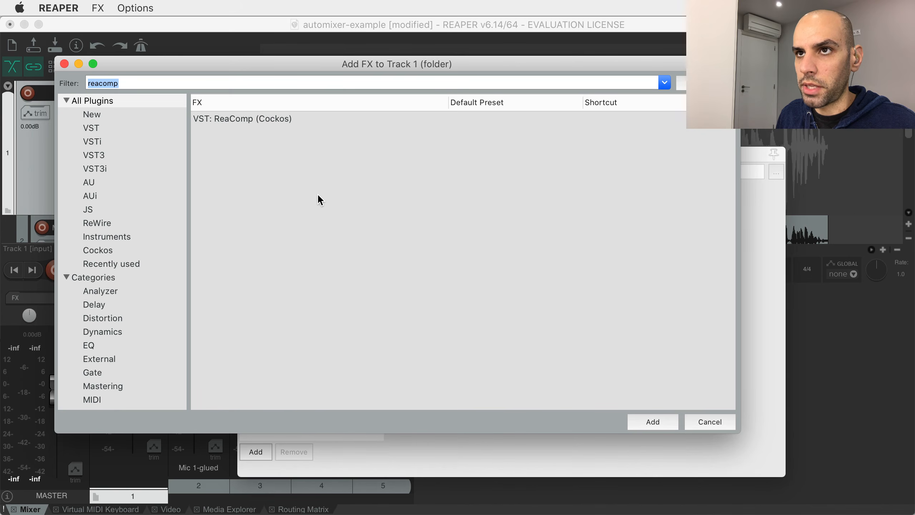
type("leafac_automi")
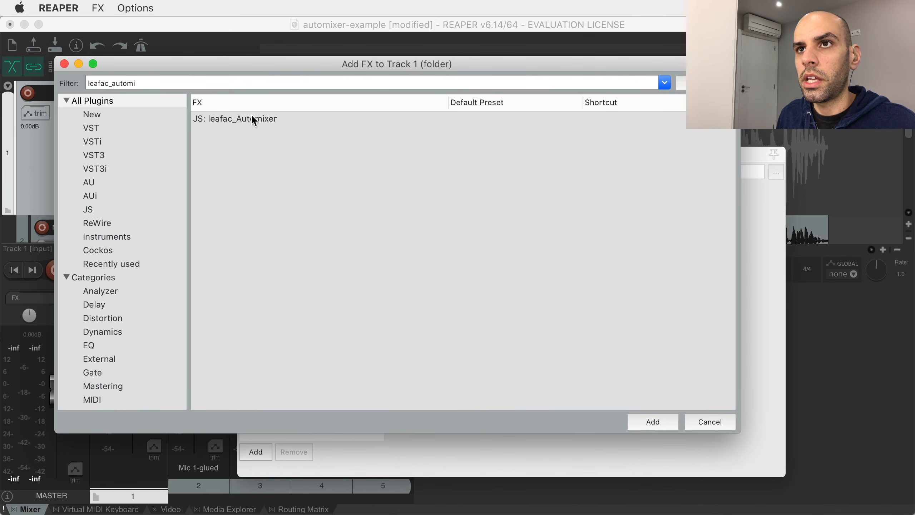
left_click(252, 119)
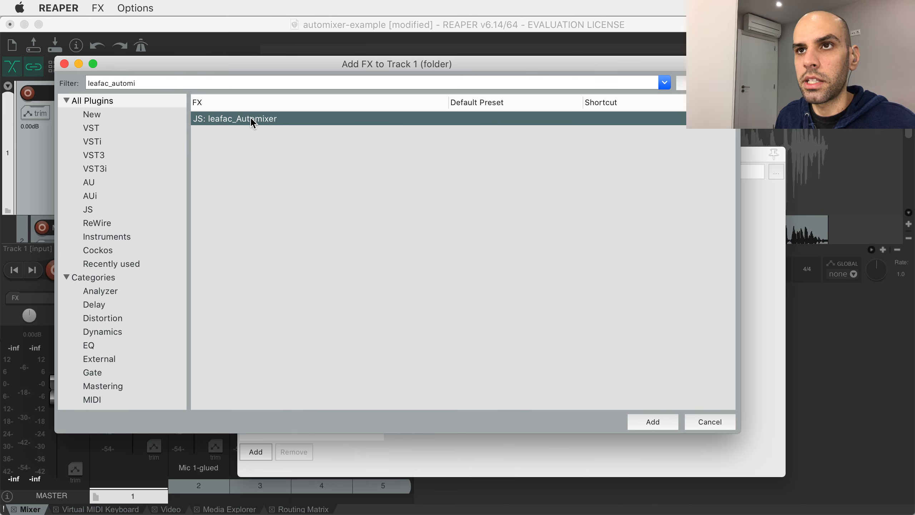
left_click(708, 421)
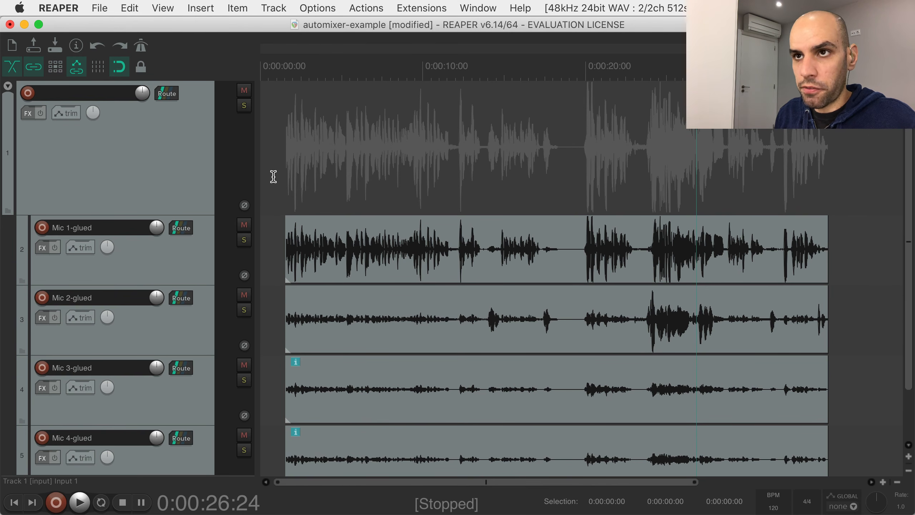
Check the folder track's channel routing, close it, and add leafac_Automixer to the folder track's effects chain
left_click(164, 95)
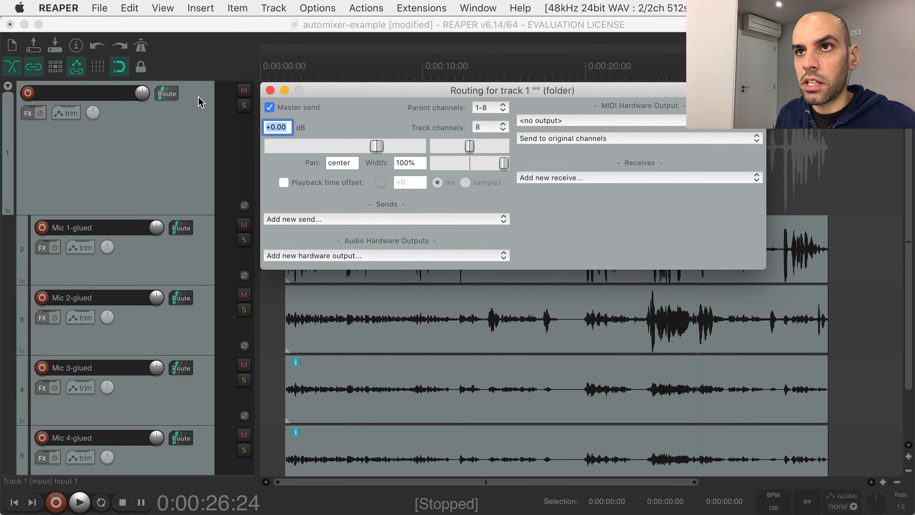
left_click(267, 90)
left_click(28, 113)
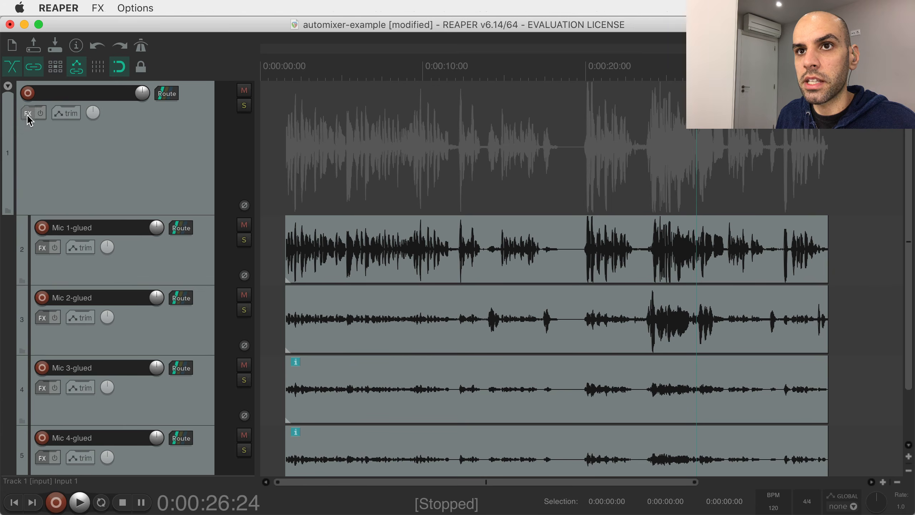
double_click(236, 118)
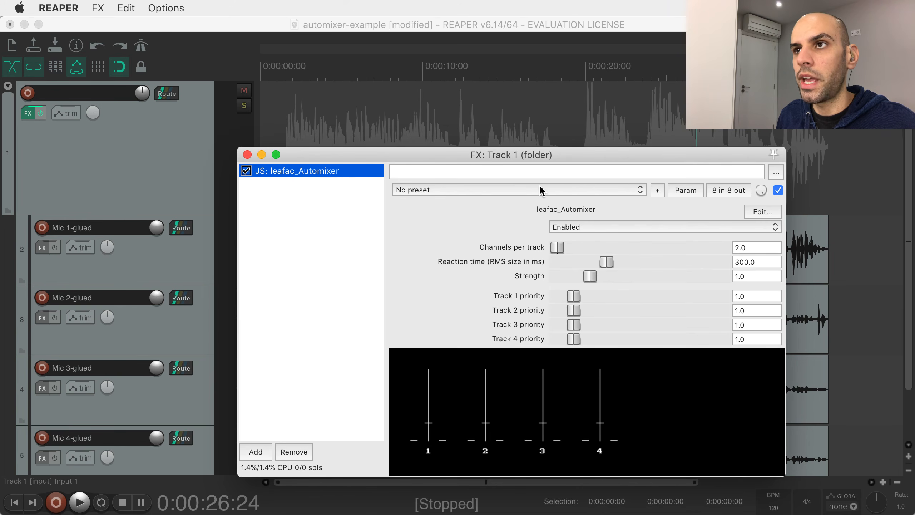
Open the leafac_Automixer source code from the effect, examine the script from its slider definitions to its graphics code, and close the editor
left_click_drag(521, 159, 530, 92)
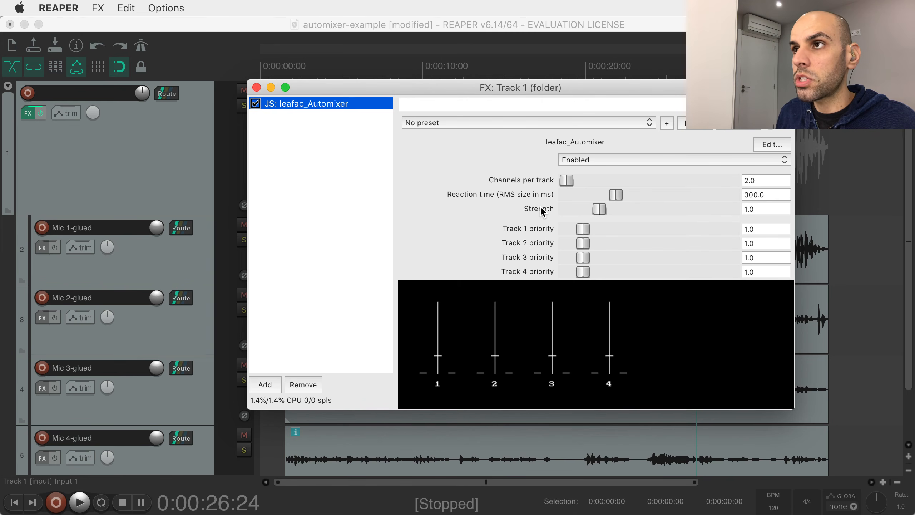
left_click(779, 146)
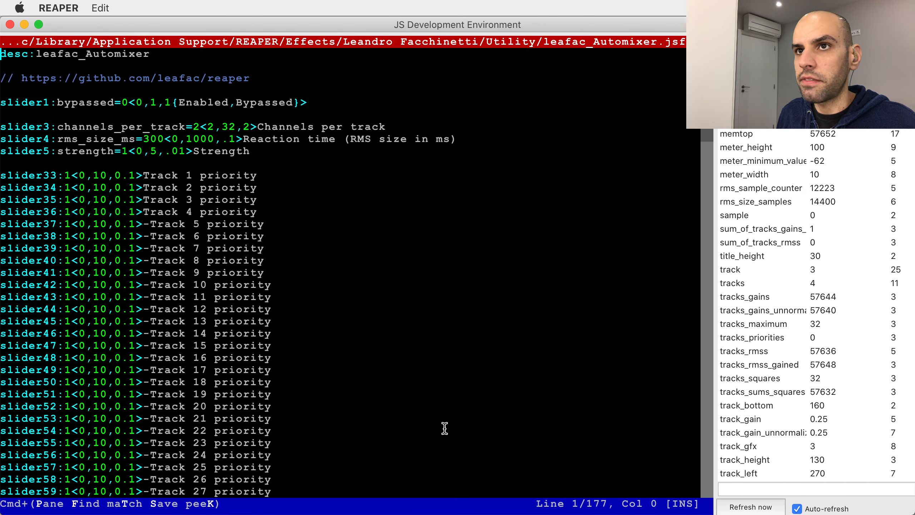
scroll(445, 428, "down", 3)
scroll(444, 428, "down", 20)
scroll(445, 428, "up", 8)
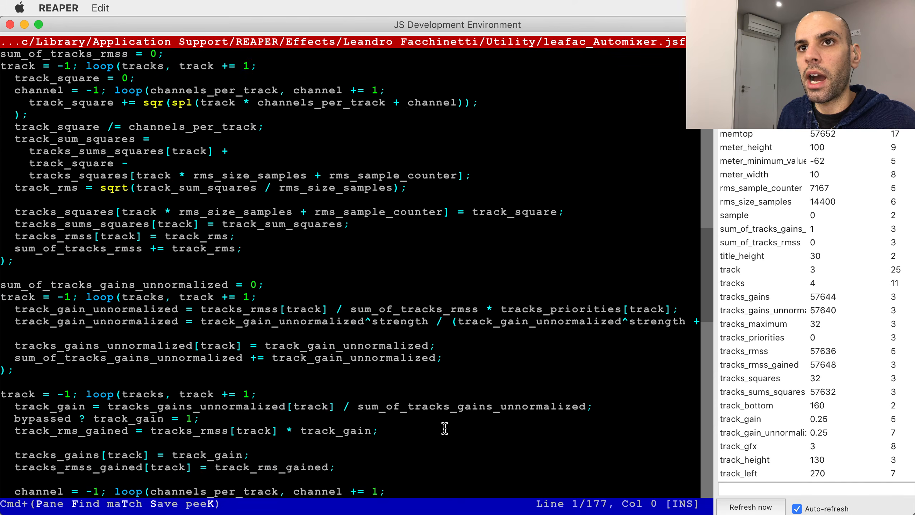
scroll(444, 428, "down", 15)
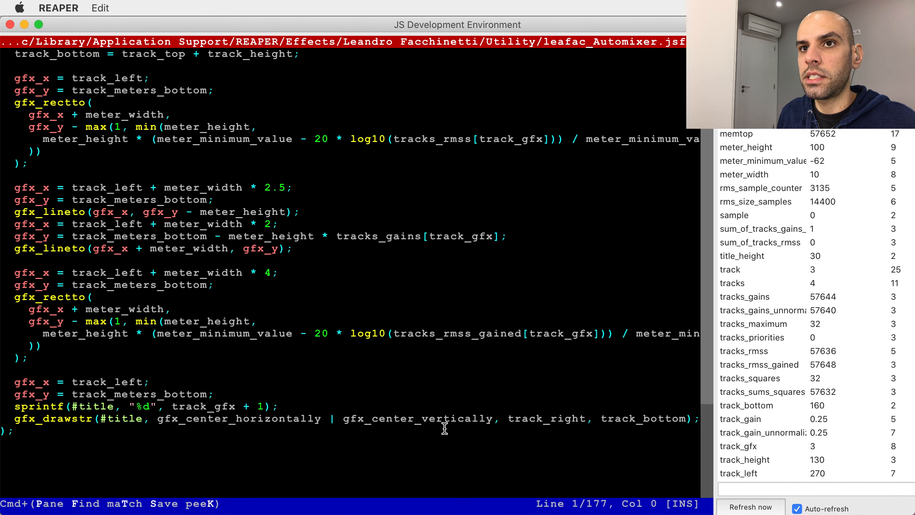
scroll(445, 428, "up", 20)
scroll(444, 428, "down", 15)
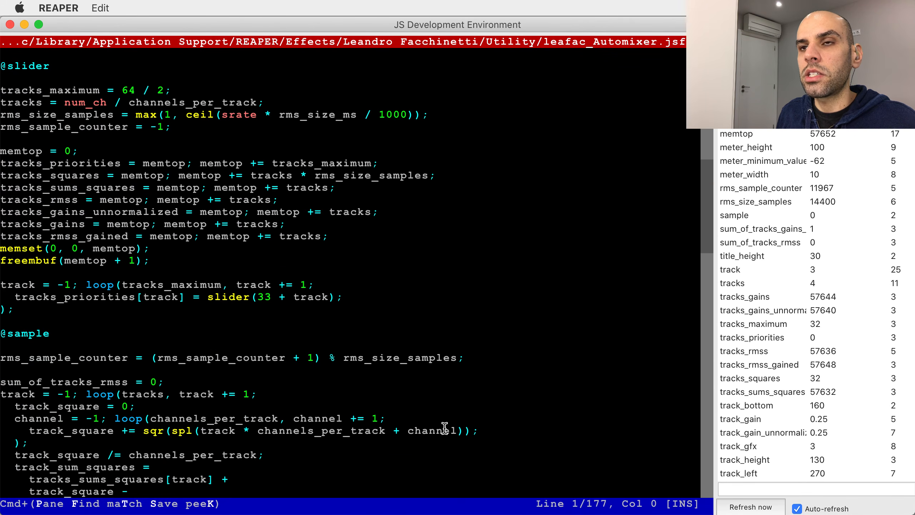
scroll(445, 428, "down", 20)
scroll(444, 428, "up", 20)
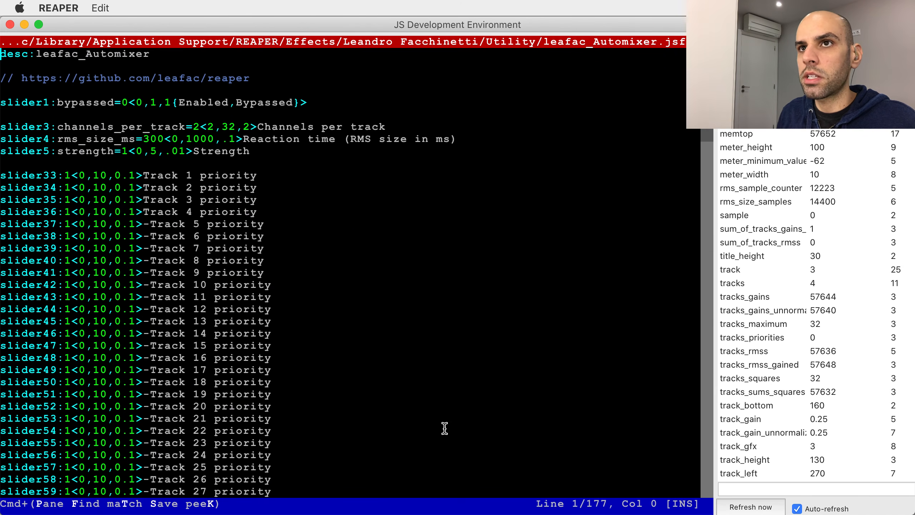
left_click(10, 24)
left_click_drag(503, 89, 508, 88)
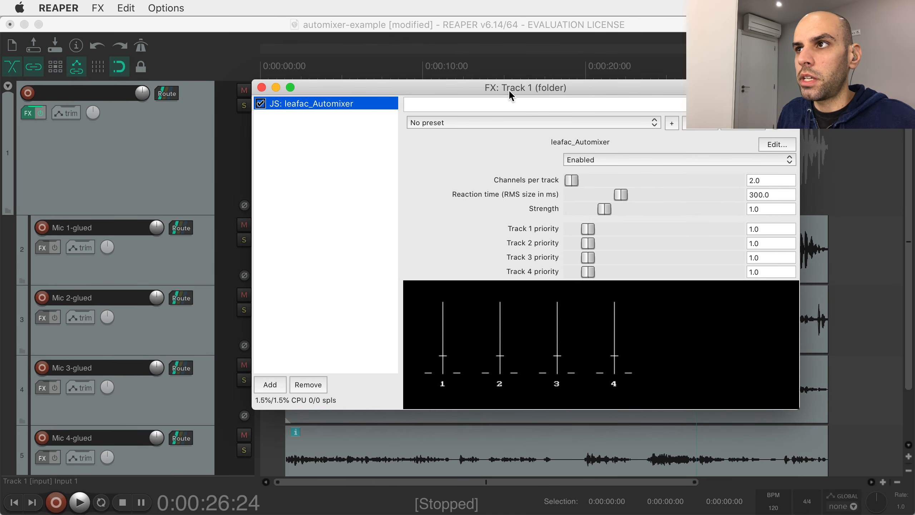